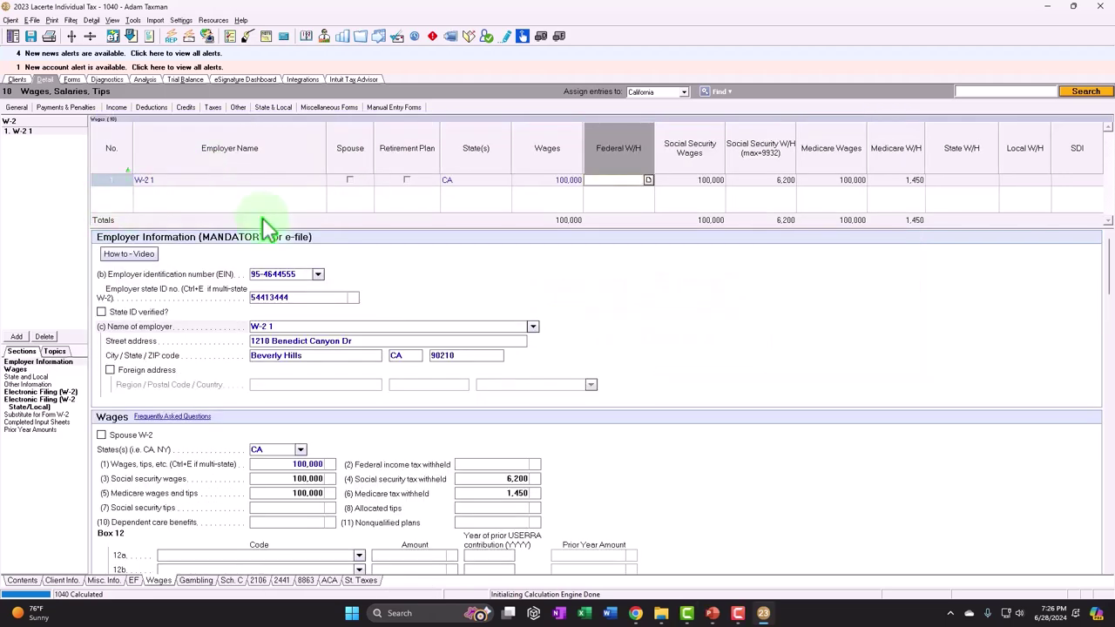
# - Examine the income, adjusted gross income and taxable income lines on page 1 of the Form 1040
pyautogui.click(207, 229)
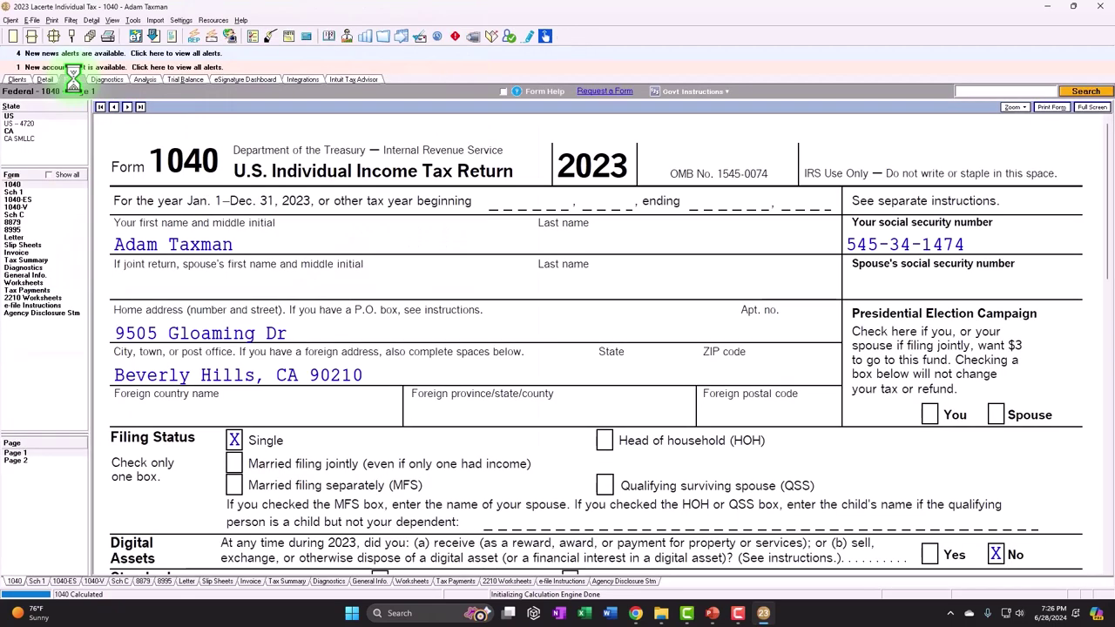
pyautogui.scroll(-3, 427, 332)
pyautogui.scroll(-10, 427, 332)
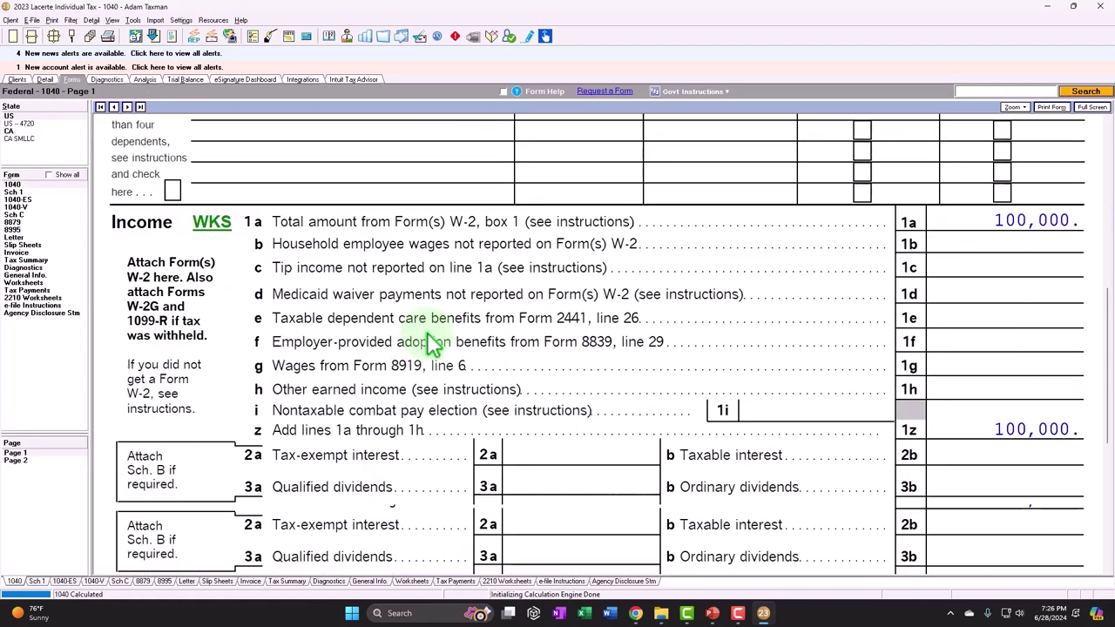
pyautogui.click(994, 153)
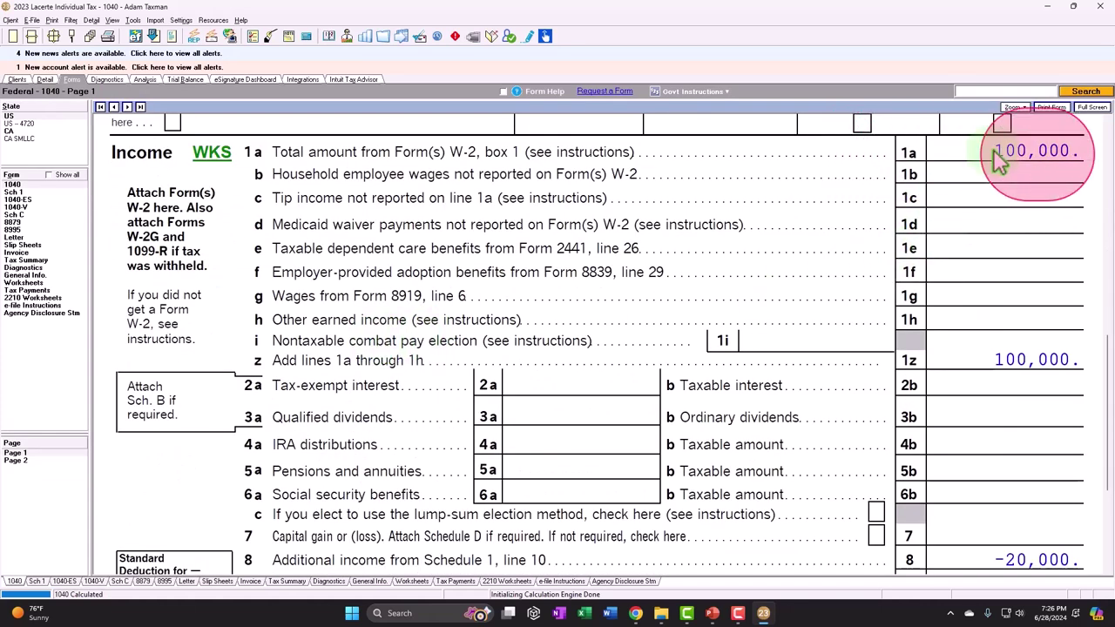
pyautogui.scroll(-3, 993, 149)
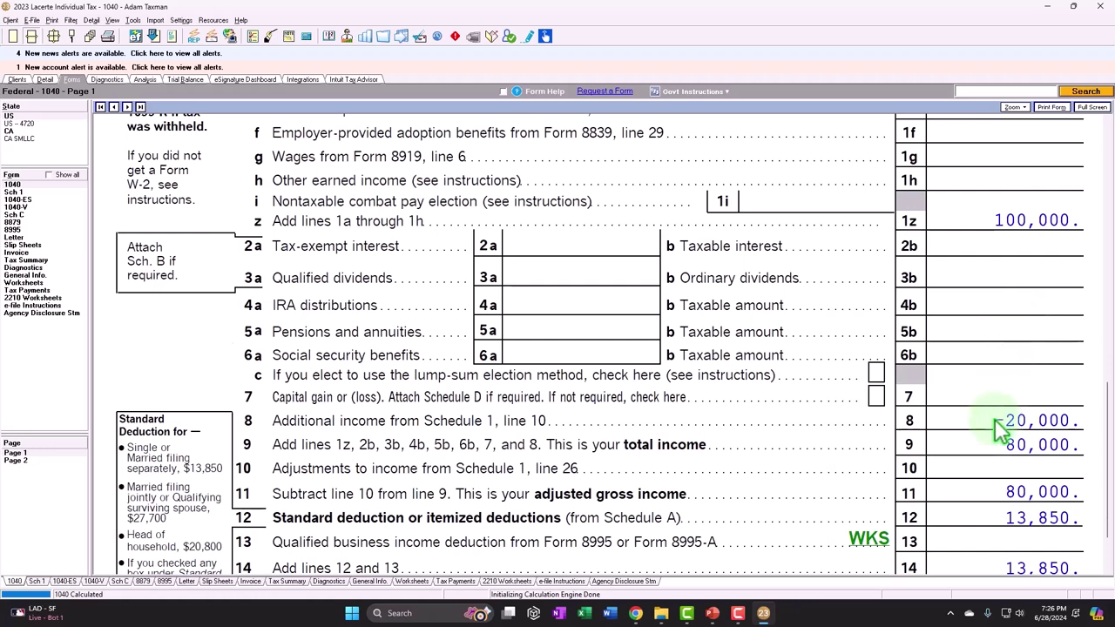
pyautogui.scroll(-2, 994, 419)
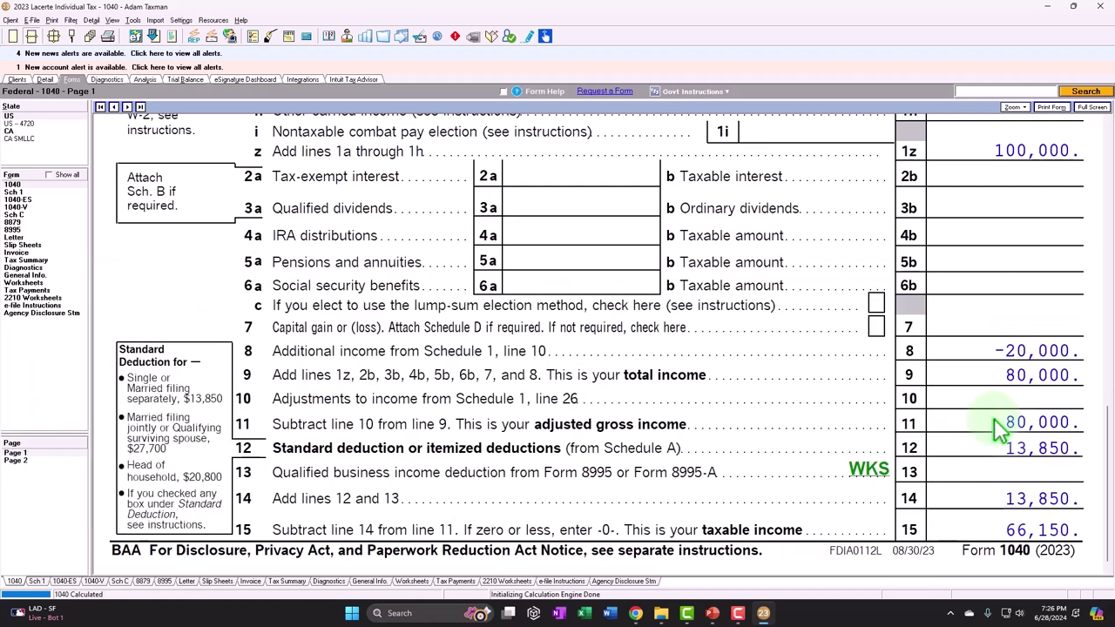
pyautogui.scroll(3, 995, 259)
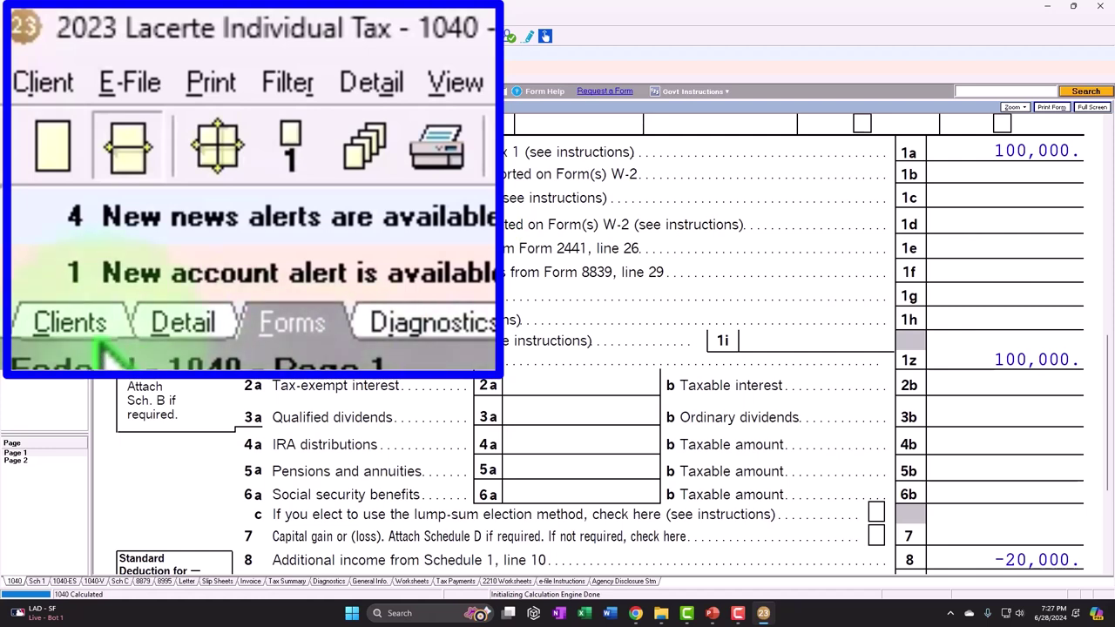
# - Delete the W-2 1 record from the Wages, Salaries, Tips input screen
pyautogui.click(44, 79)
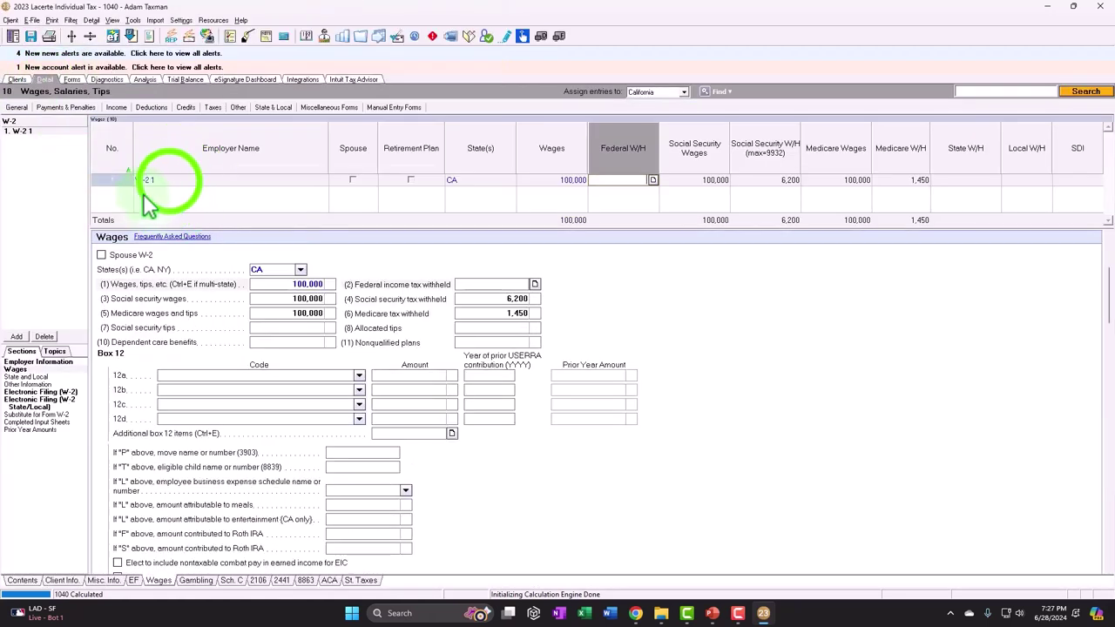
pyautogui.click(170, 181)
pyautogui.click(44, 336)
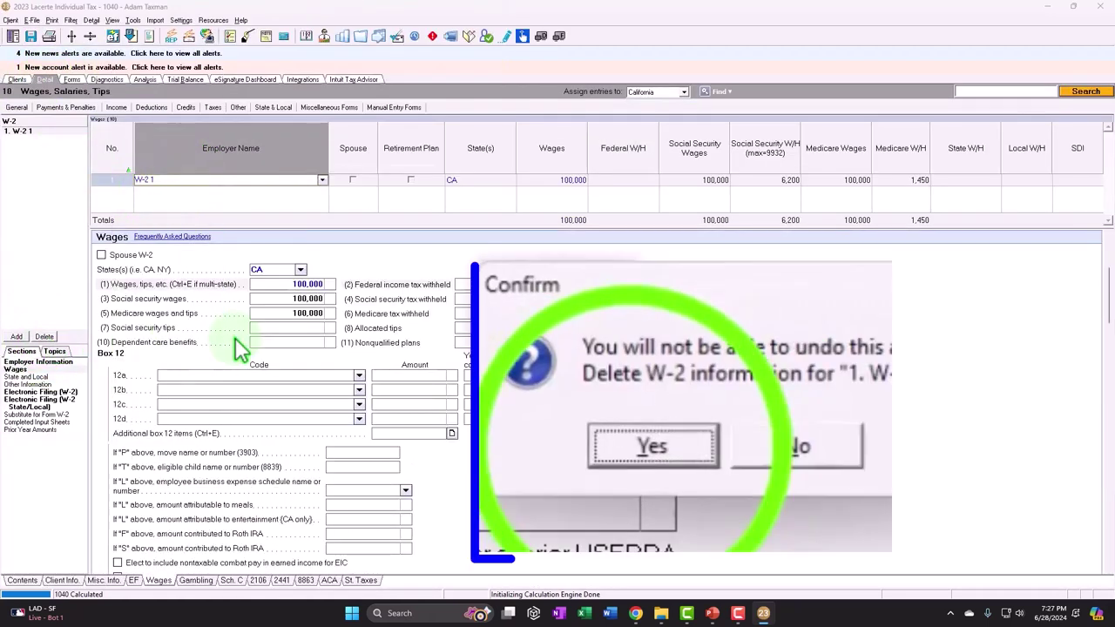
pyautogui.click(527, 329)
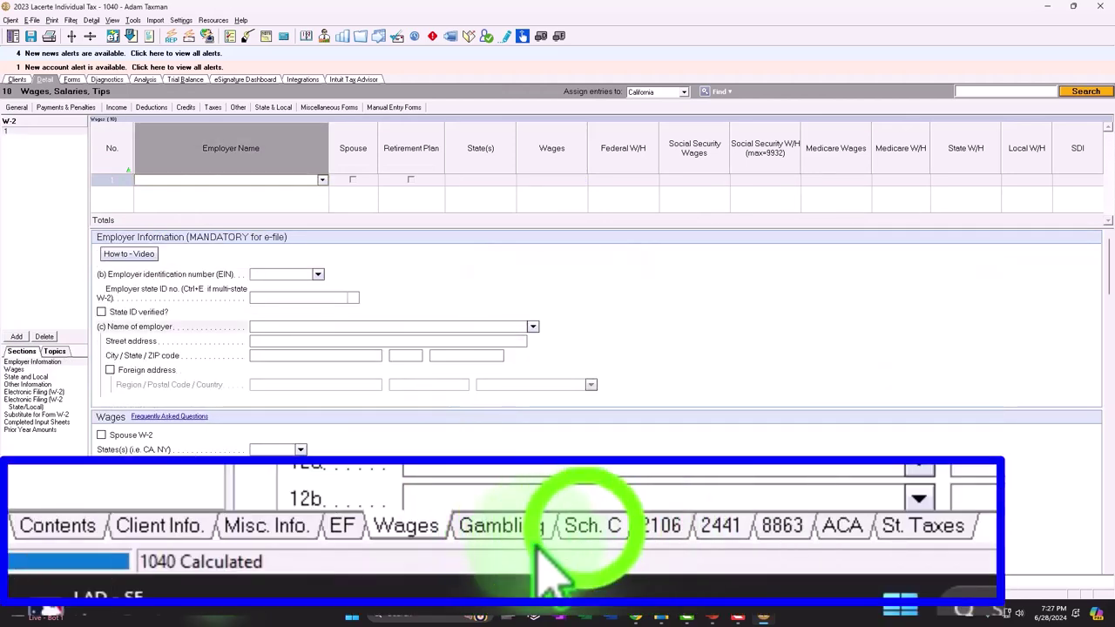
# - Delete business 1 from the Business Income (Schedule C) input screen
pyautogui.click(232, 580)
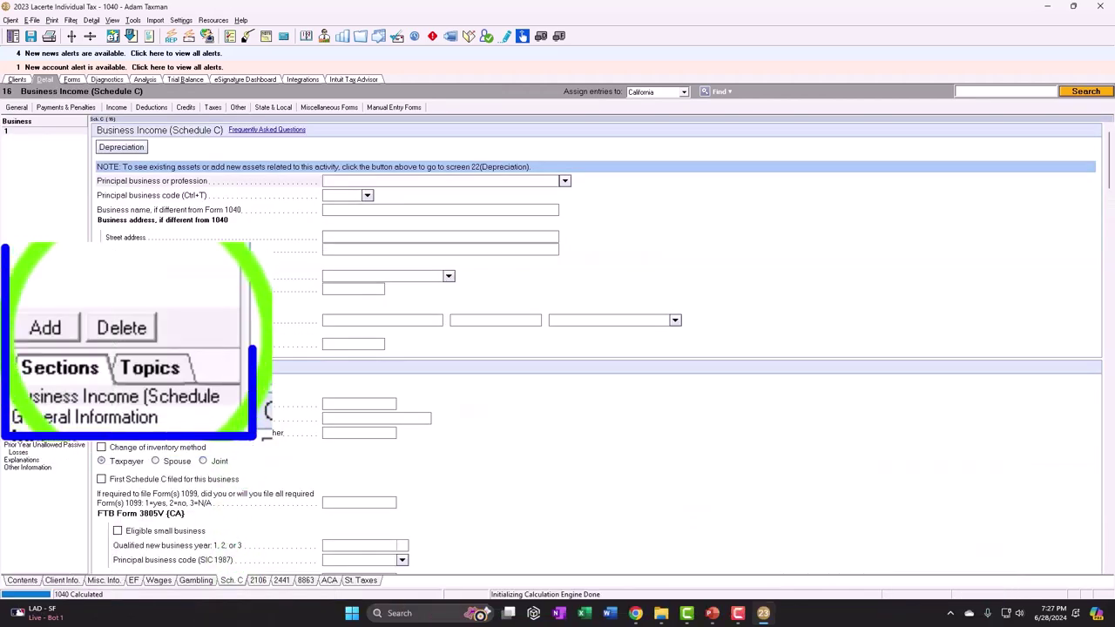
pyautogui.click(45, 336)
pyautogui.click(527, 330)
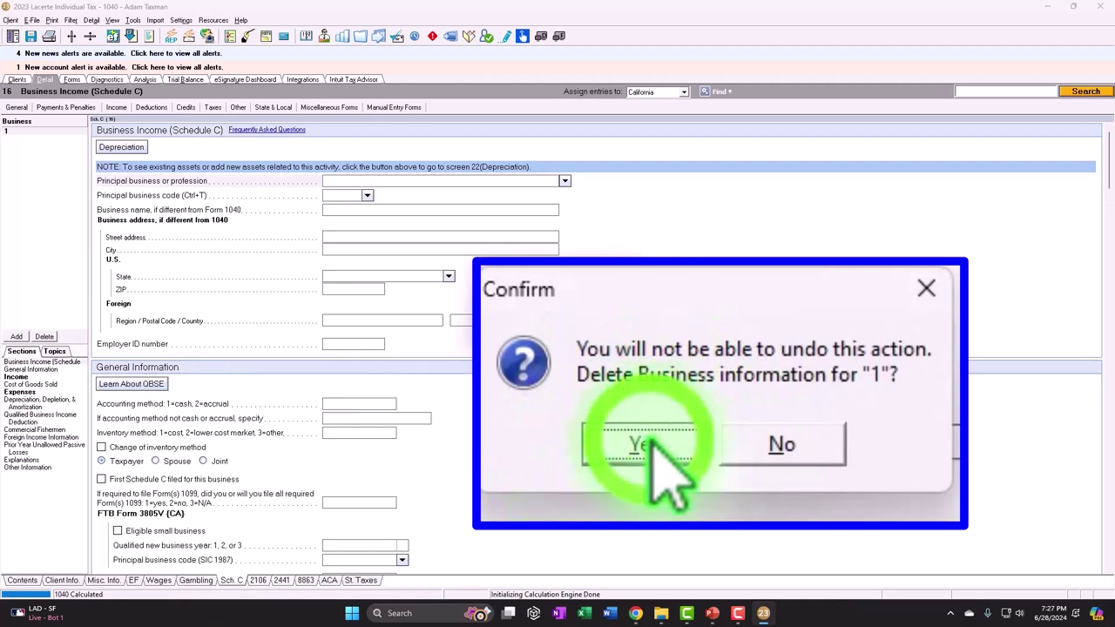
# - Open the Rental & Royalty Income (Schedule E) input screen at its Income section
pyautogui.click(116, 107)
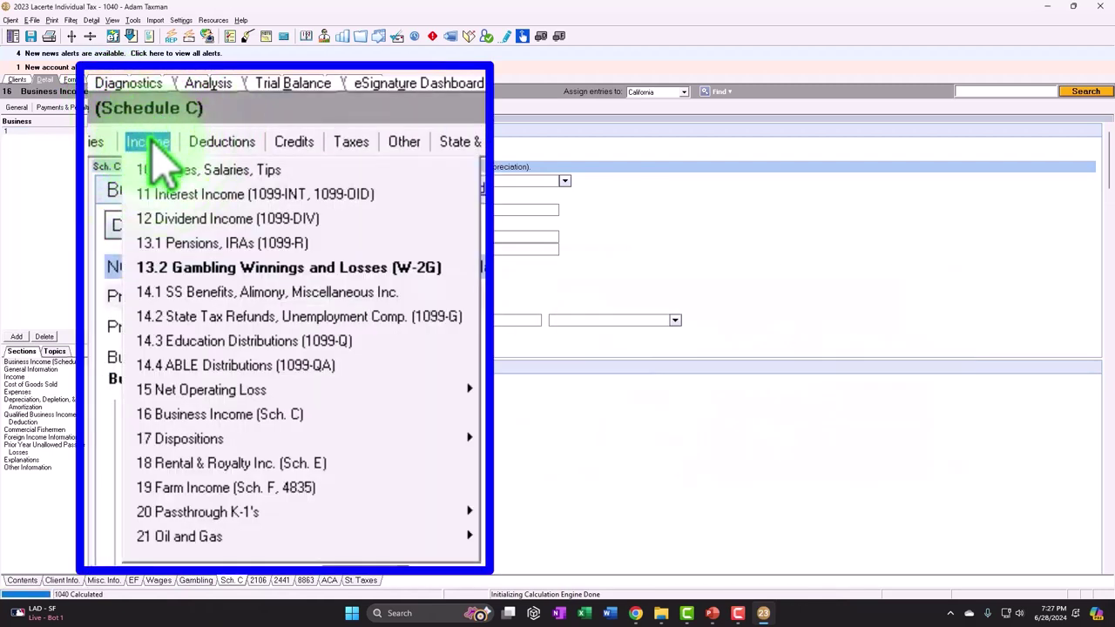
pyautogui.click(324, 463)
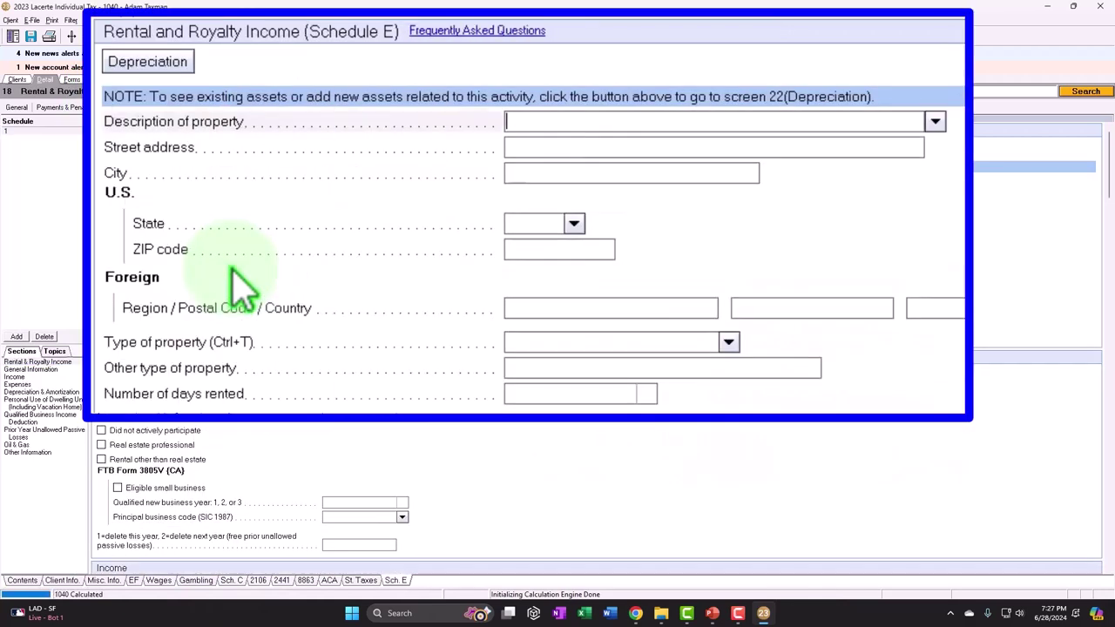
pyautogui.scroll(-3, 427, 253)
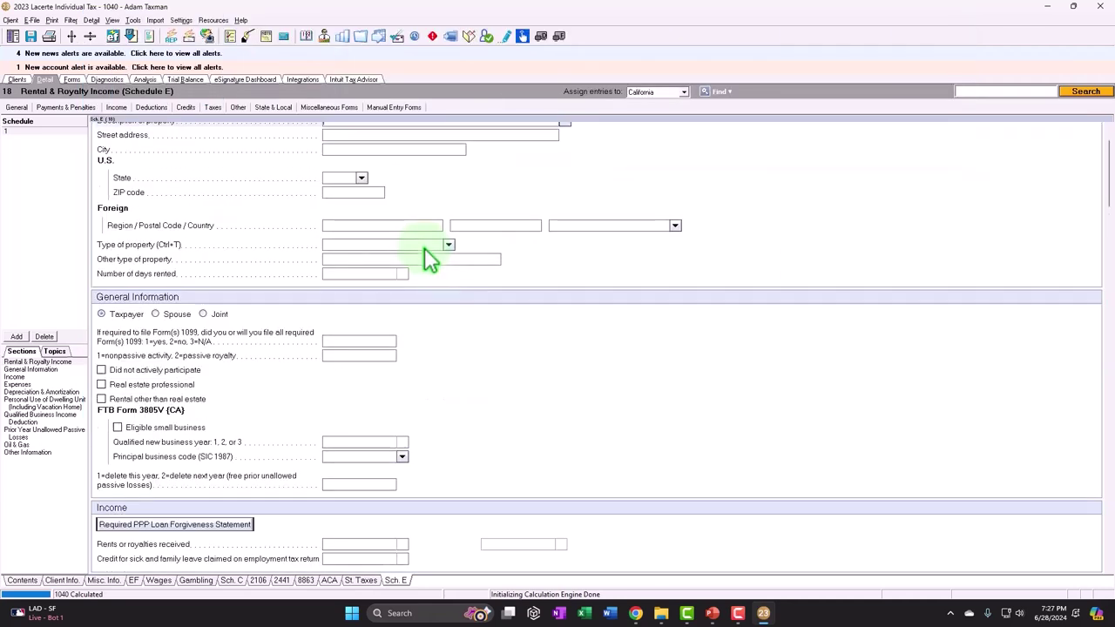
pyautogui.scroll(-6, 424, 247)
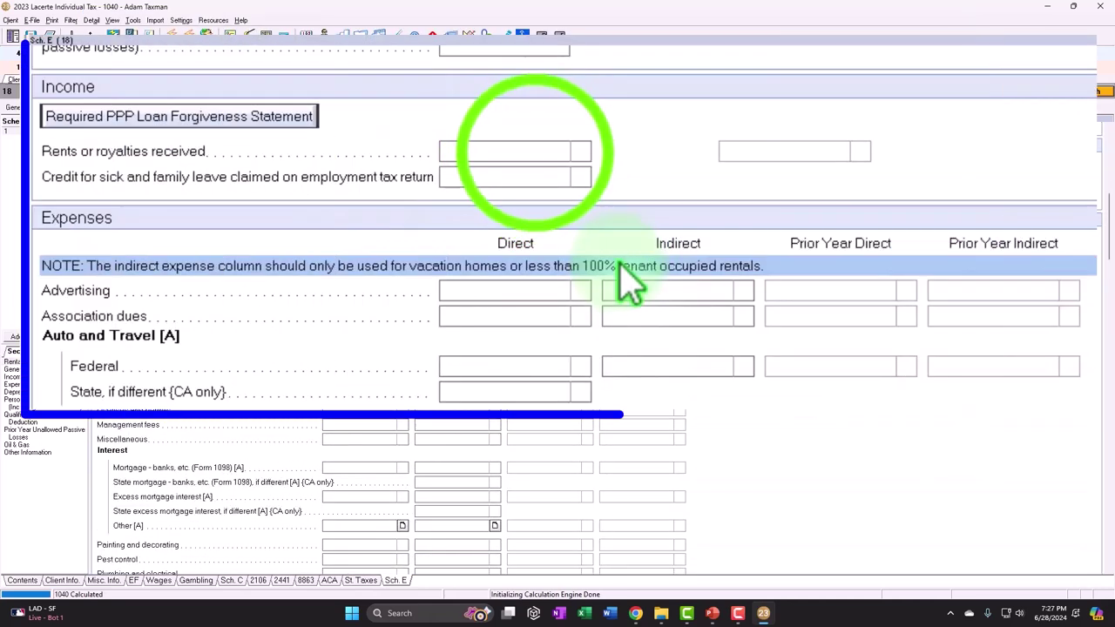
pyautogui.click(540, 152)
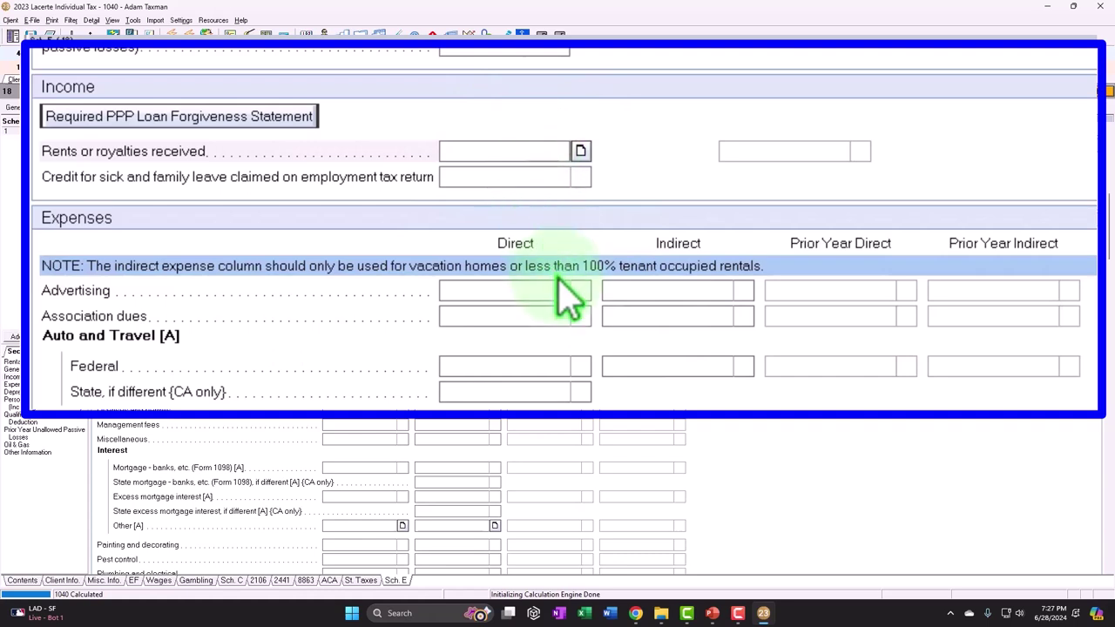
pyautogui.write('1,200,')
pyautogui.write('0000')
pyautogui.press('Return')
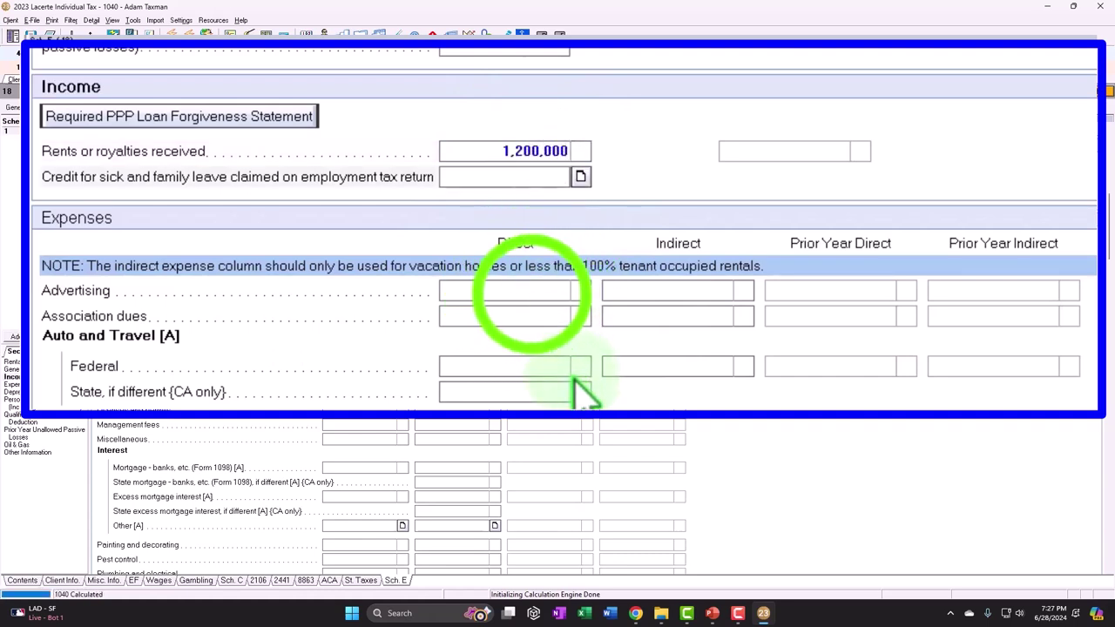
# - Set the Schedule E rents or royalties received to 120,000 and the direct advertising expense to 20,000
pyautogui.click(497, 153)
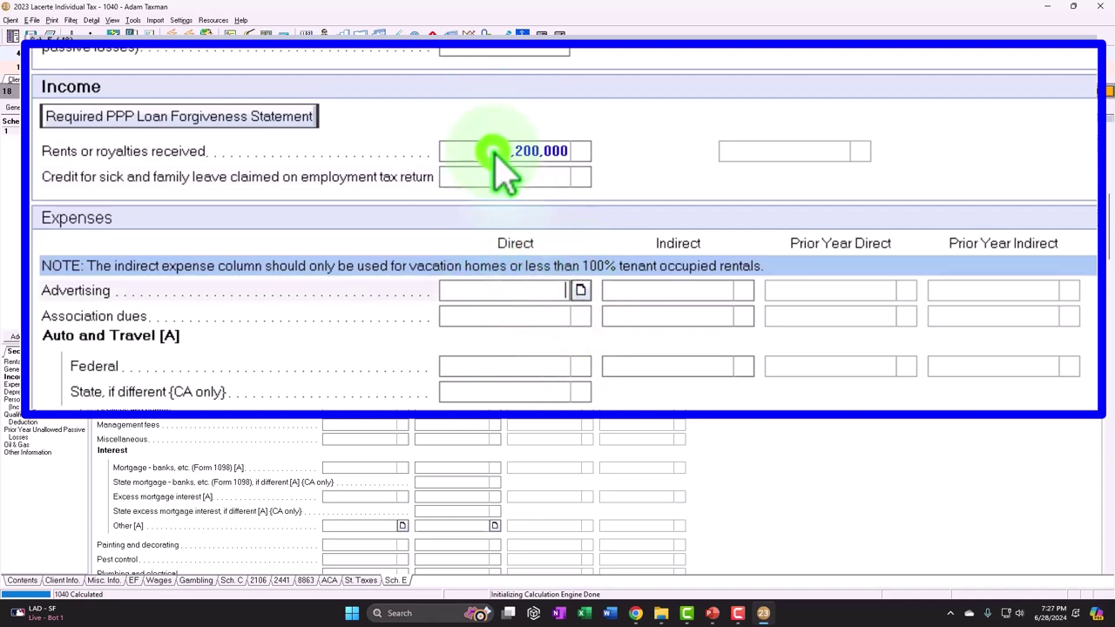
pyautogui.write('1')
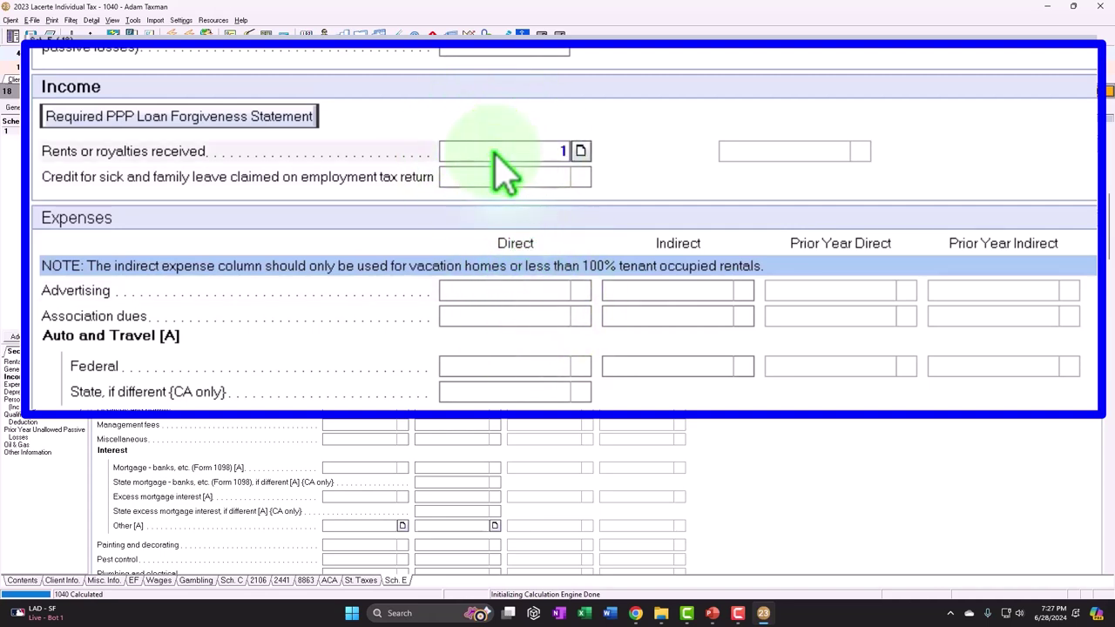
pyautogui.write('20,000')
pyautogui.press('Tab')
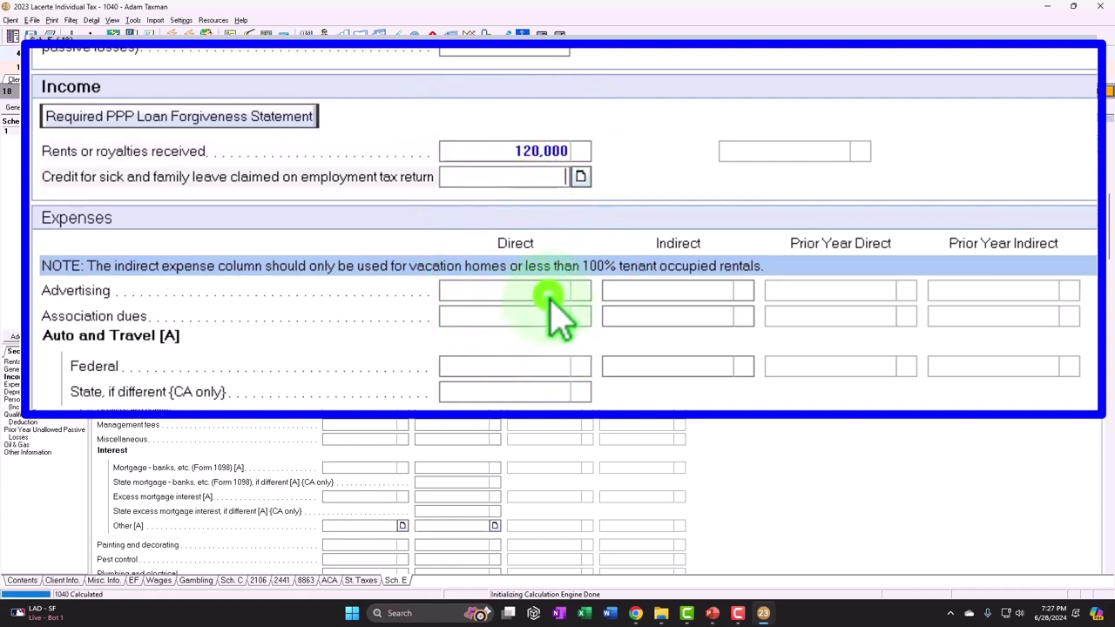
pyautogui.click(547, 294)
pyautogui.write('20000')
pyautogui.press('Tab')
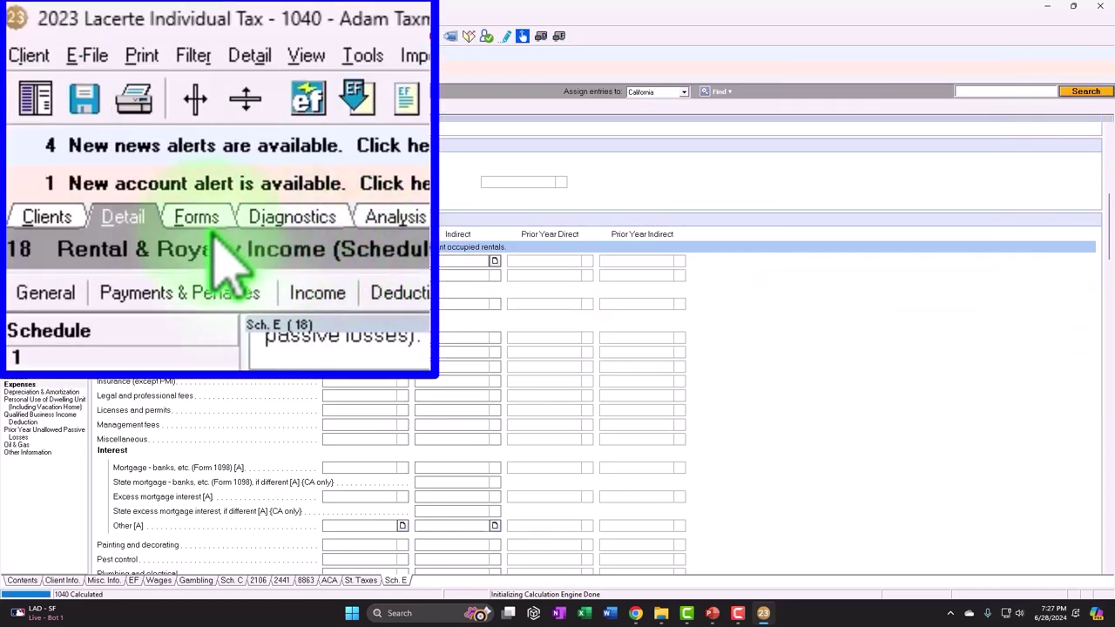
# - Examine the rents, expenses and net rental income lines on the calculated Schedule E form
pyautogui.click(73, 81)
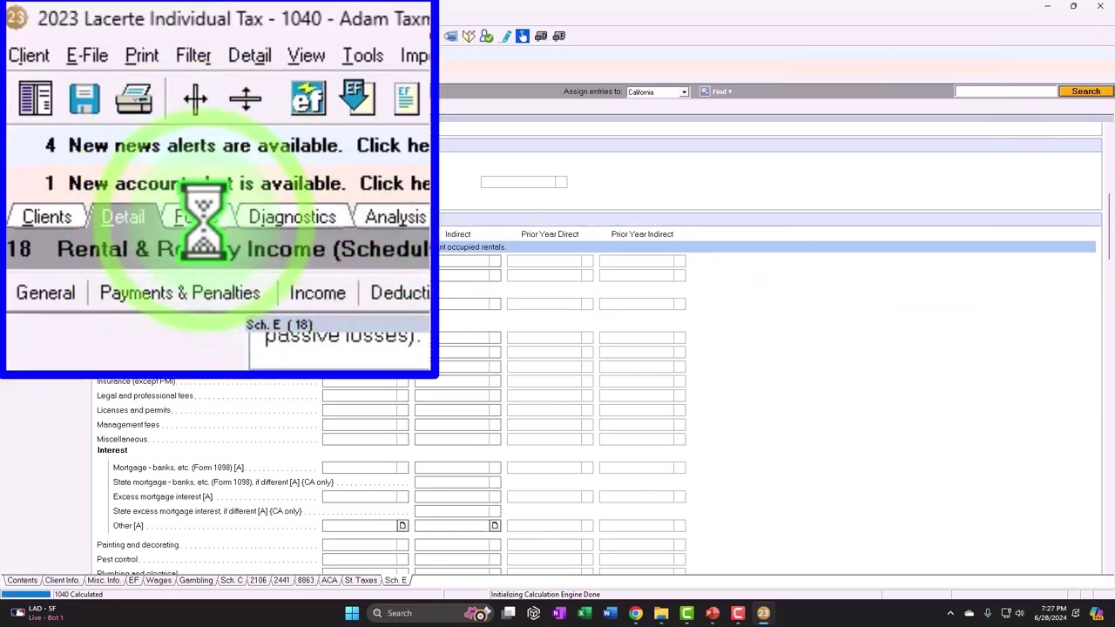
pyautogui.click(13, 214)
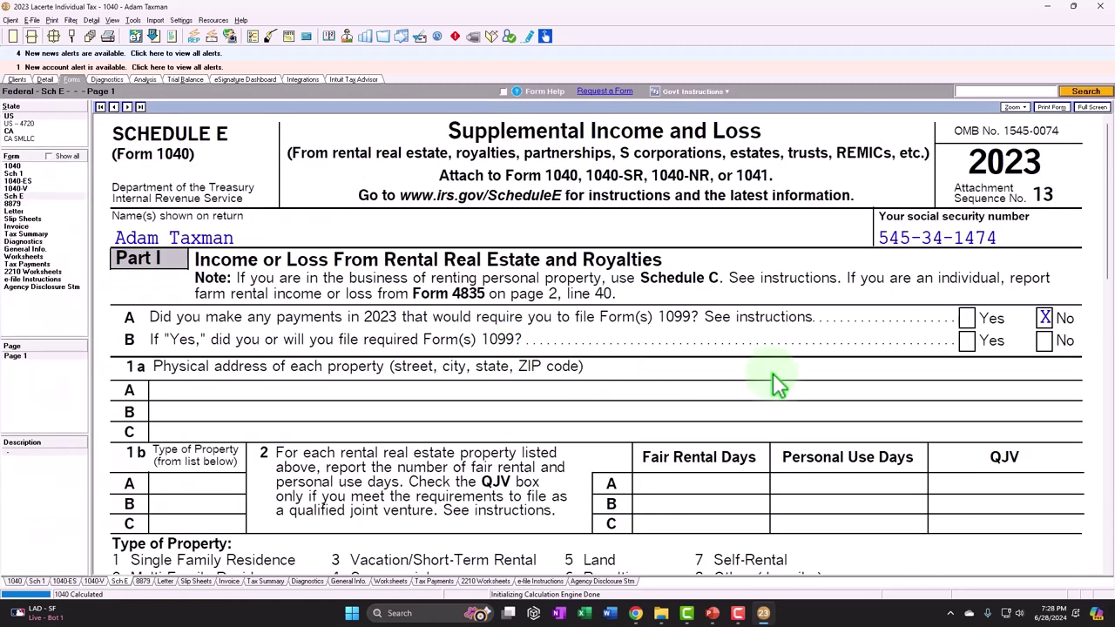
pyautogui.scroll(-5, 505, 316)
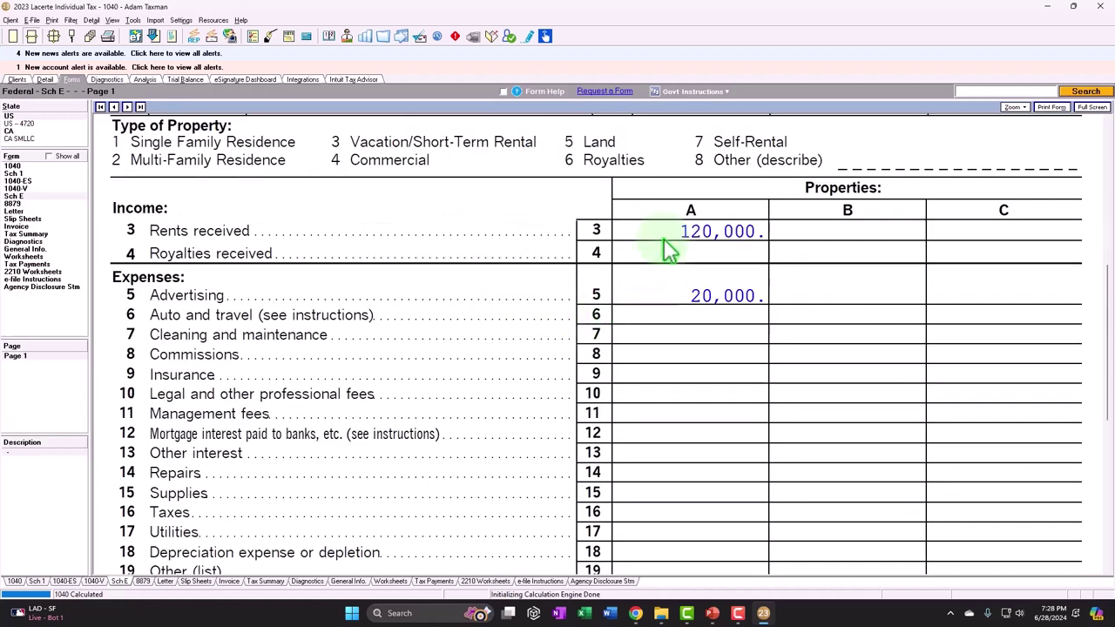
pyautogui.scroll(-5, 663, 243)
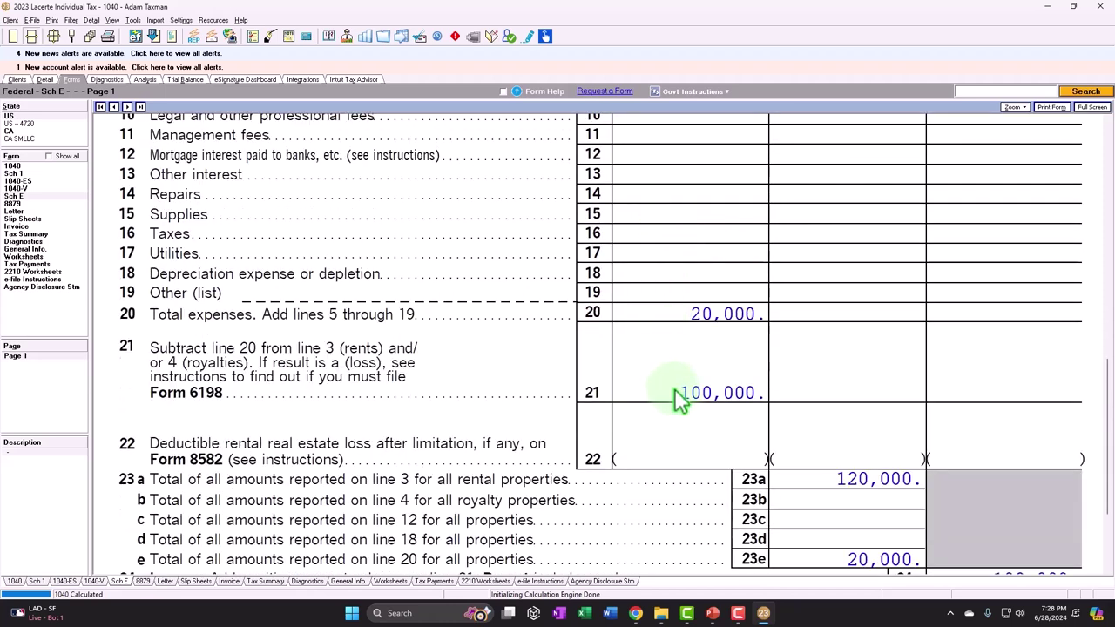
pyautogui.scroll(-6, 674, 389)
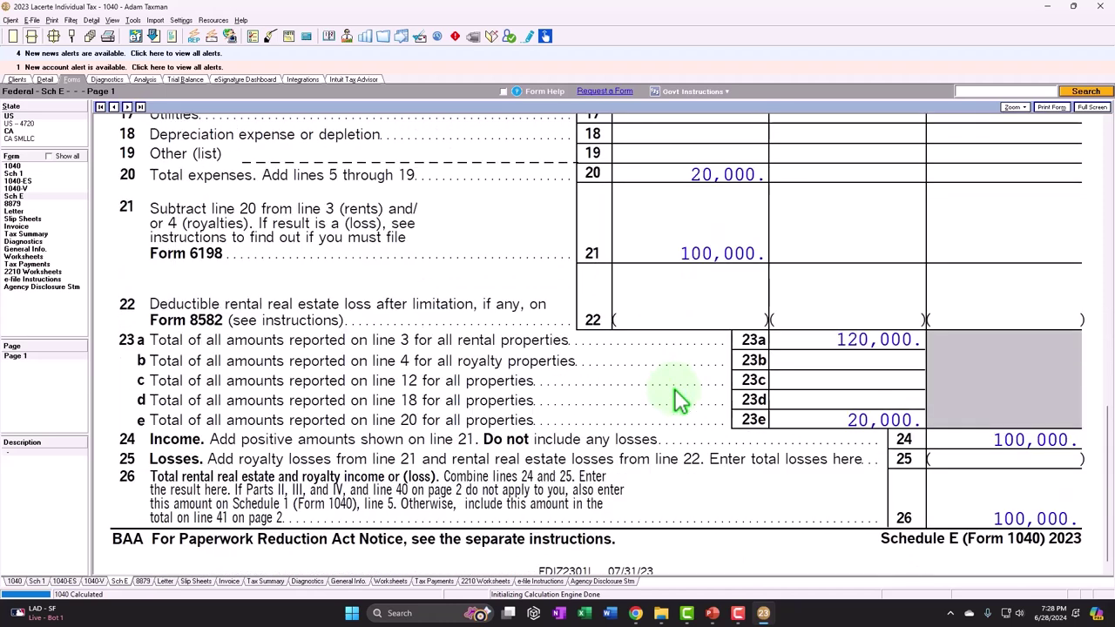
pyautogui.press('F11')
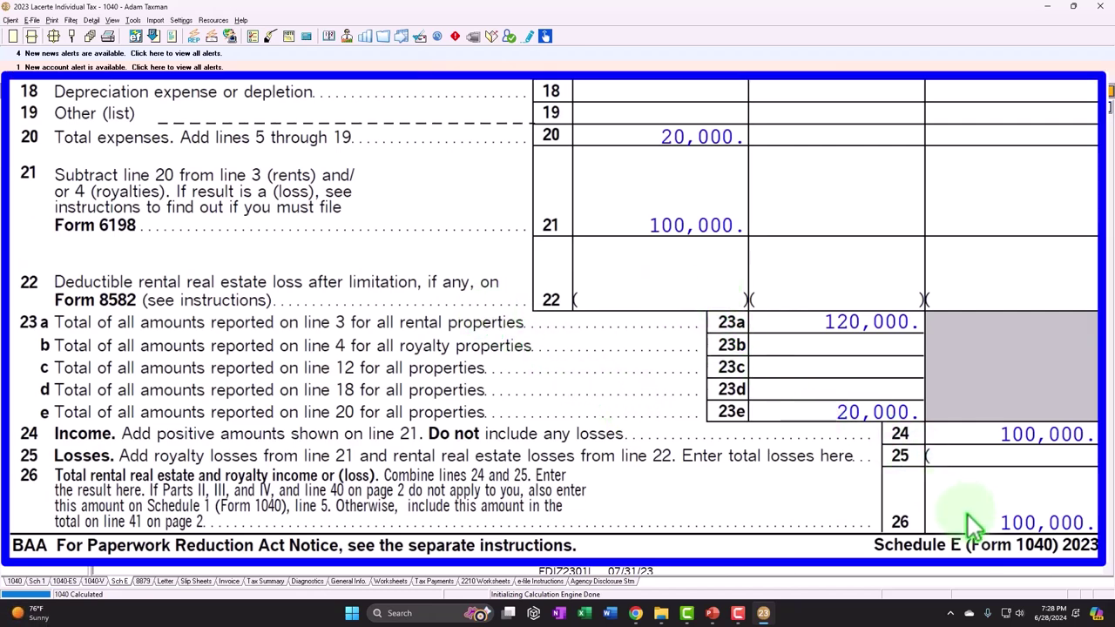
pyautogui.press('F11')
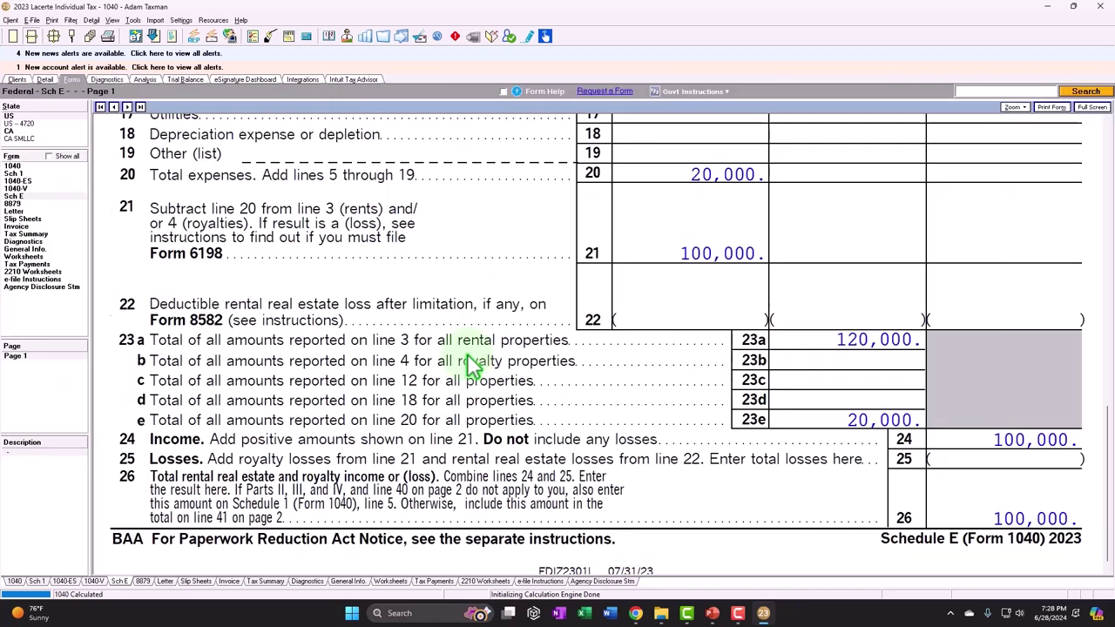
# - Trace the rental income through Schedule 1, line 5 and check income and tax on pages 1 and 2 of Form 1040
pyautogui.click(19, 191)
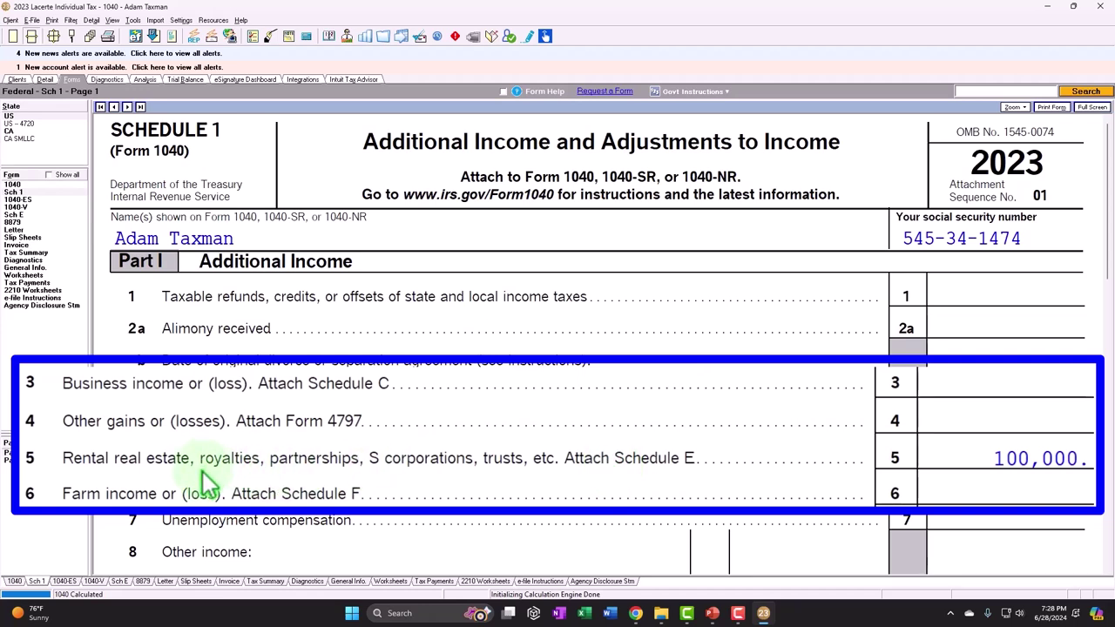
pyautogui.click(21, 191)
pyautogui.click(15, 185)
pyautogui.scroll(-15, 675, 414)
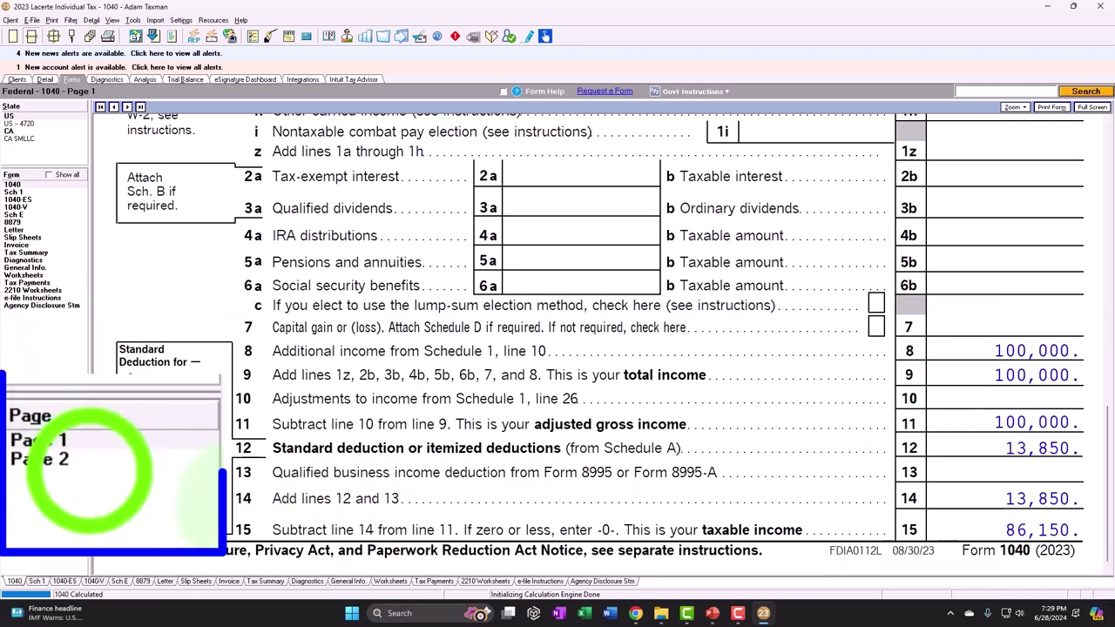
pyautogui.click(15, 460)
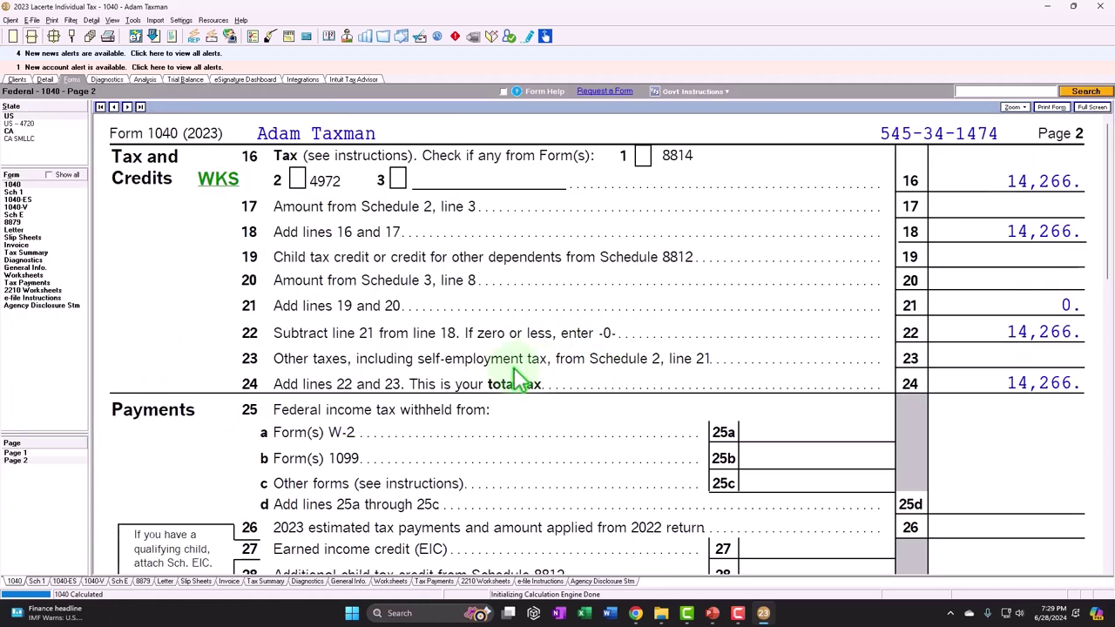
pyautogui.click(15, 453)
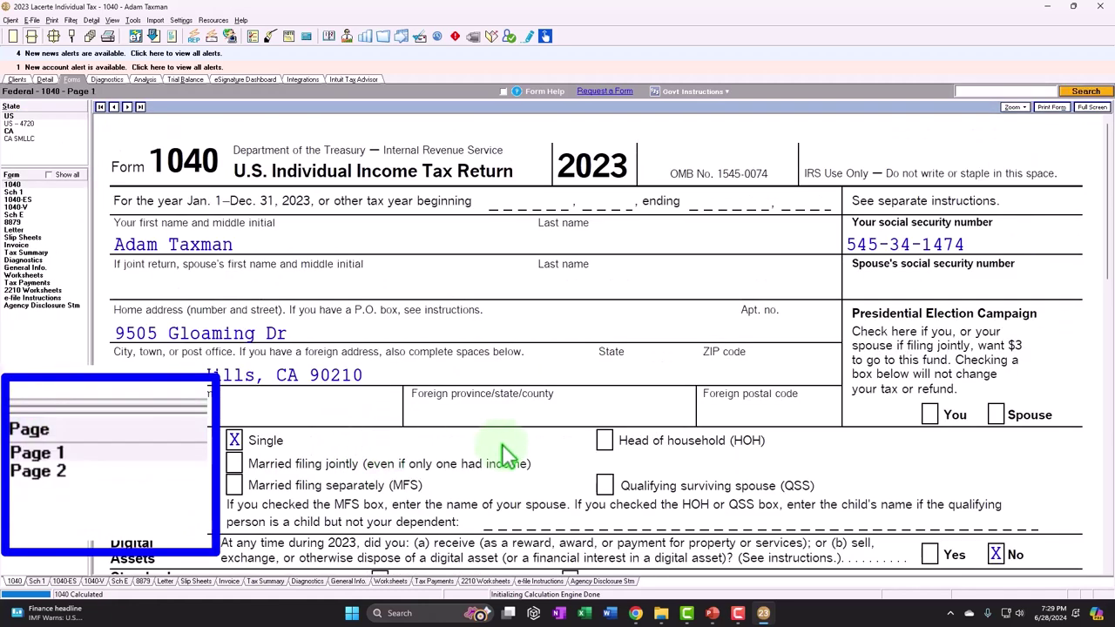
pyautogui.scroll(-5, 515, 444)
pyautogui.scroll(-4, 515, 442)
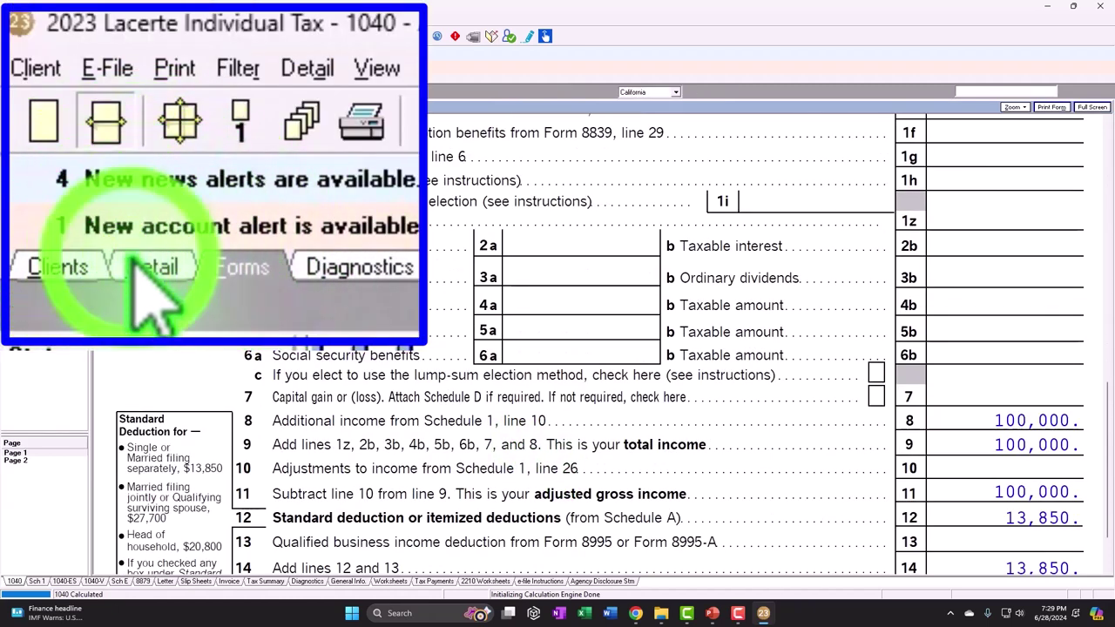
# - Set the Schedule E direct advertising expense to 140,000
pyautogui.click(44, 79)
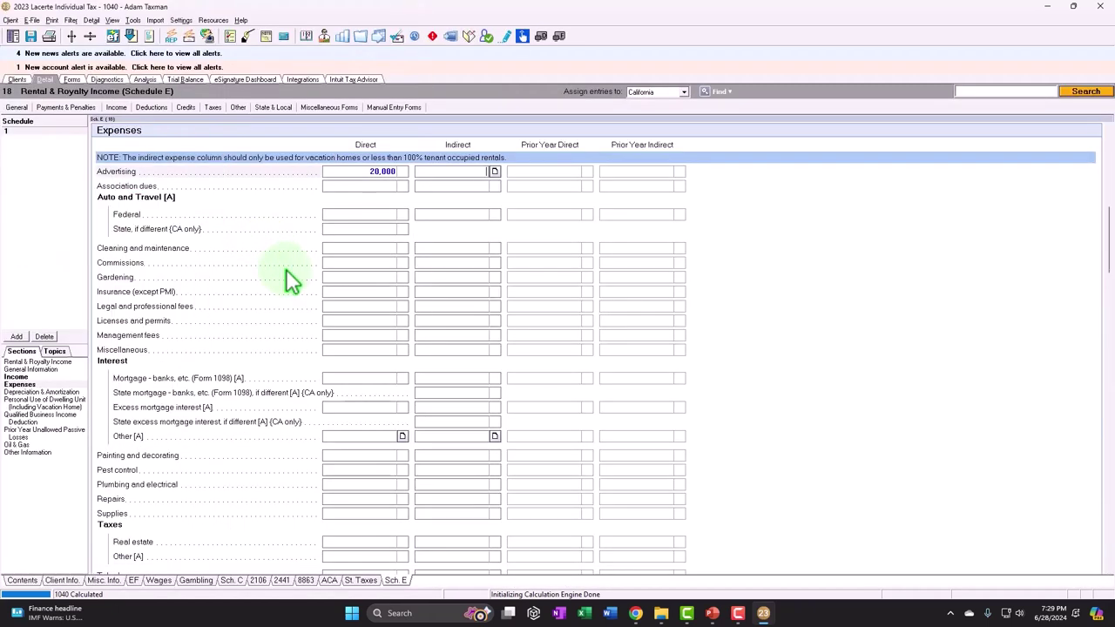
pyautogui.scroll(10, 292, 279)
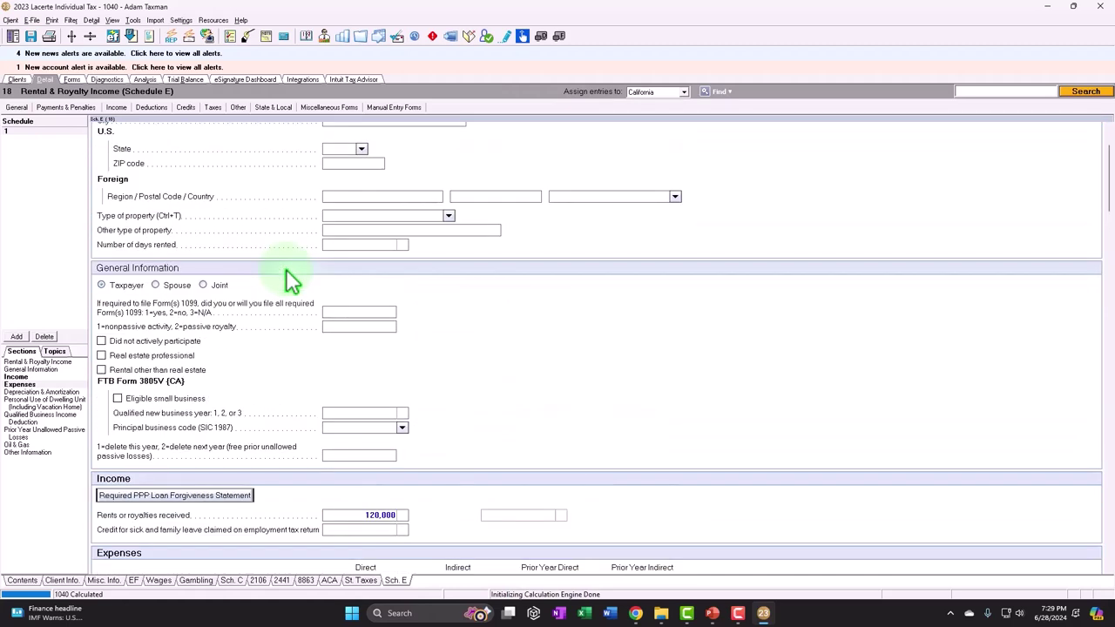
pyautogui.scroll(-6, 292, 279)
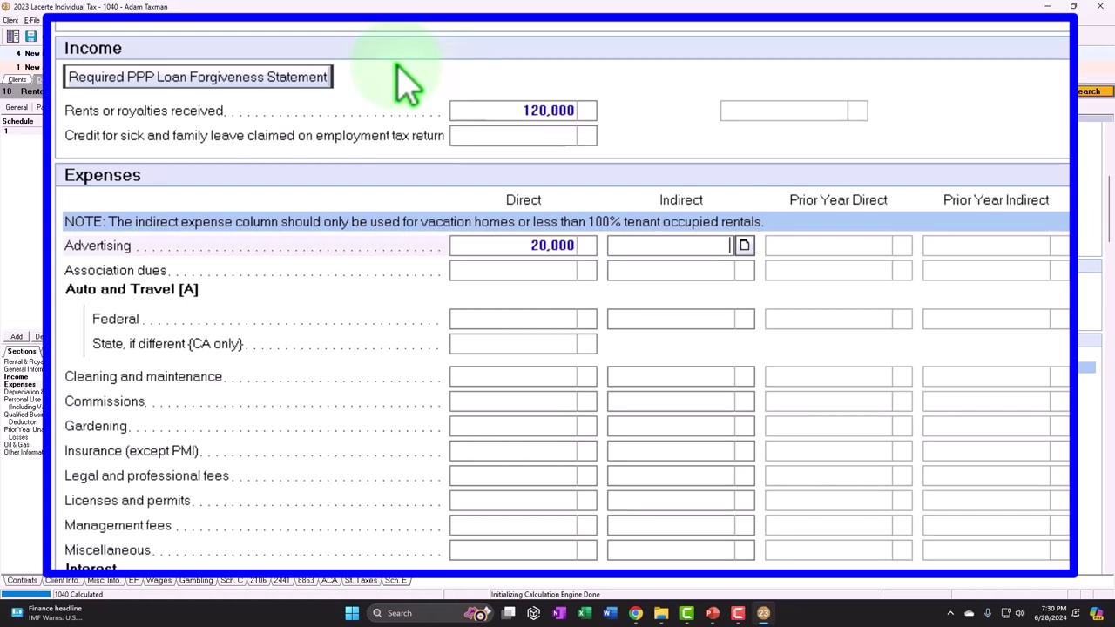
pyautogui.click(514, 248)
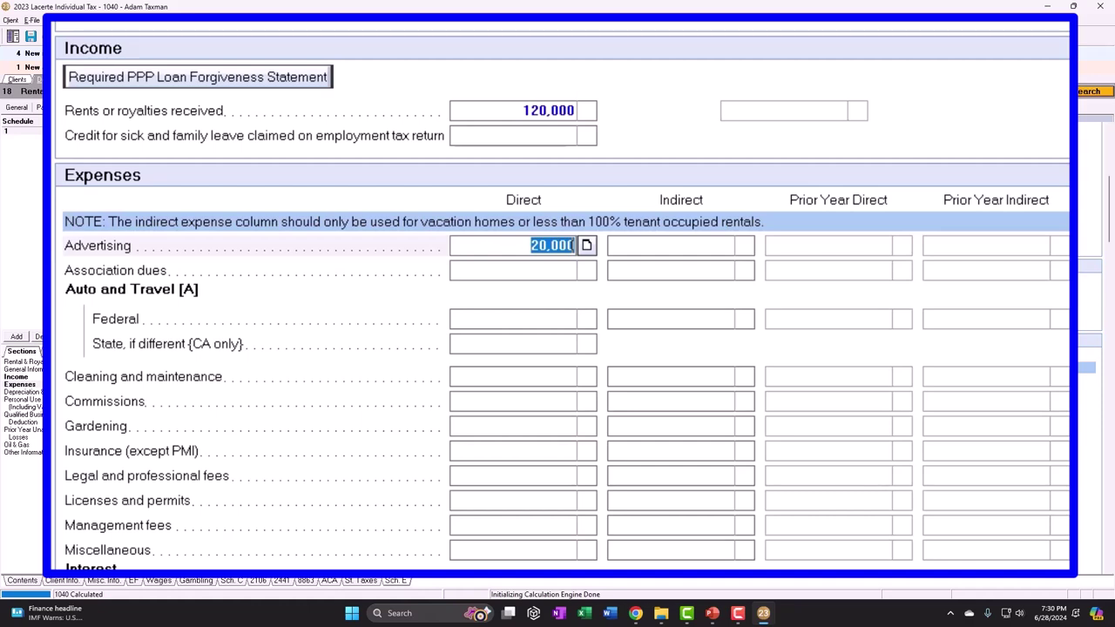
pyautogui.write('140000')
pyautogui.press('Return')
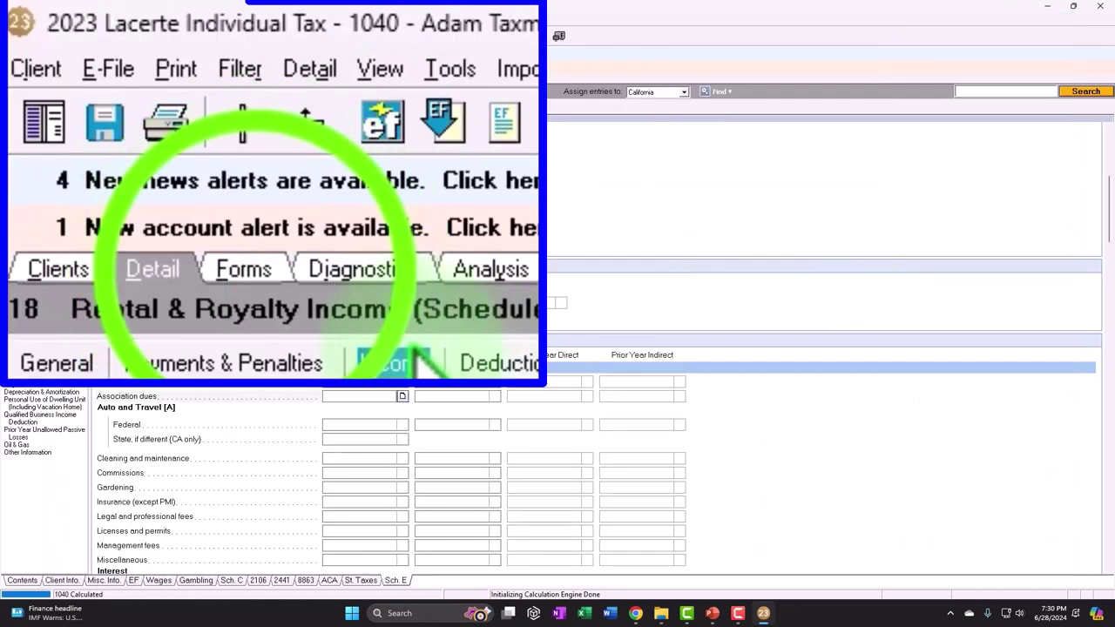
# - Examine the rents, total expenses and deductible loss lines on the recalculated Schedule E form
pyautogui.click(73, 80)
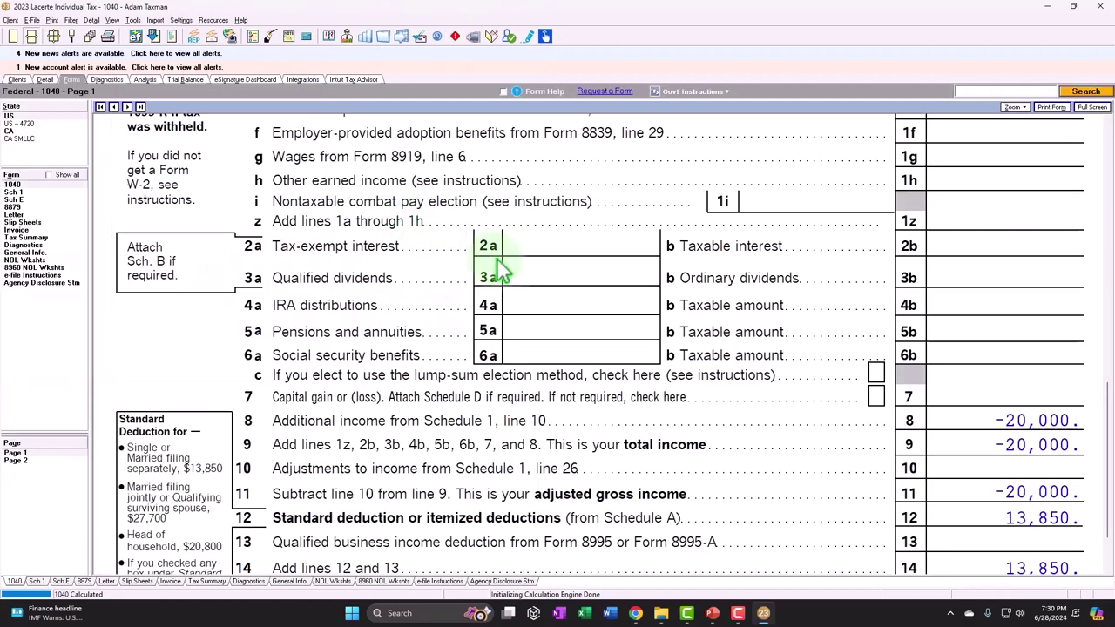
pyautogui.click(26, 199)
pyautogui.scroll(-8, 566, 357)
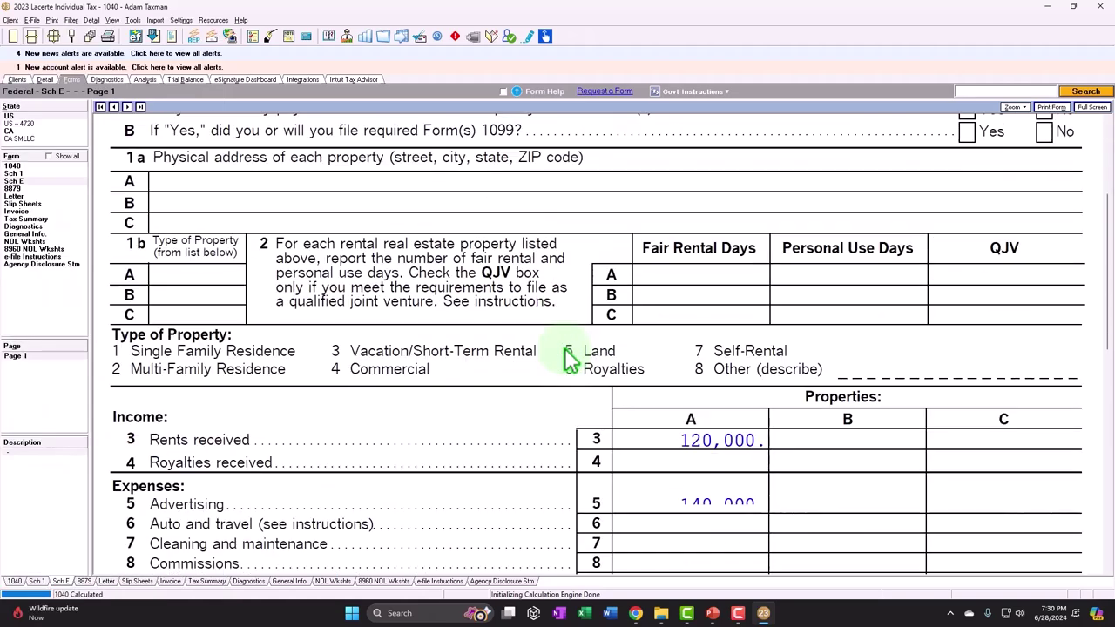
pyautogui.scroll(-2, 567, 357)
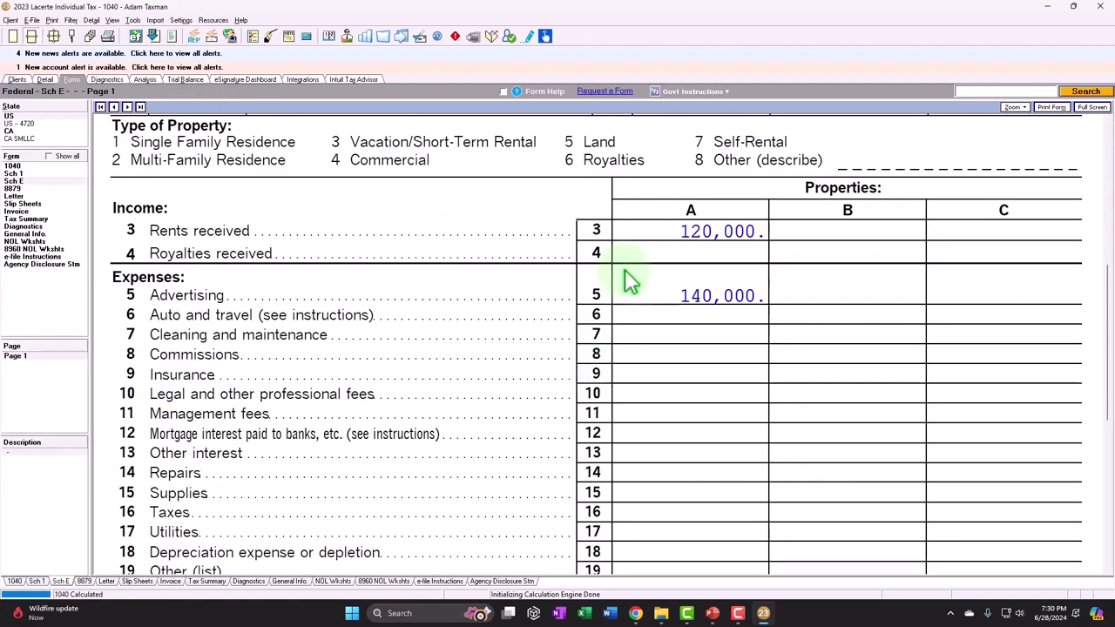
pyautogui.scroll(-8, 629, 279)
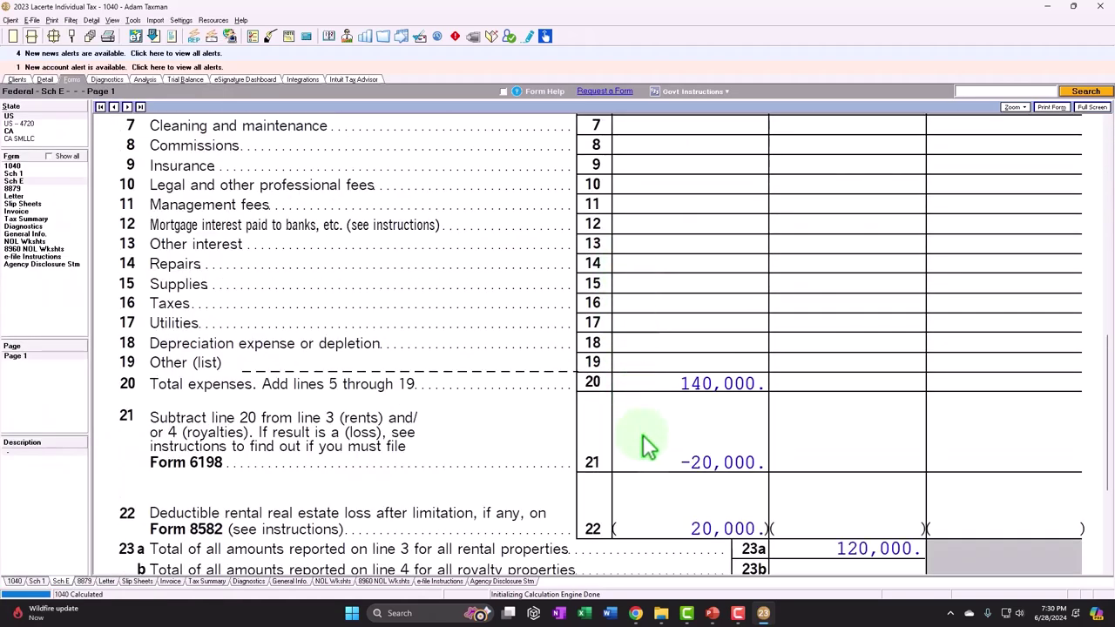
pyautogui.scroll(-6, 645, 444)
pyautogui.scroll(-2, 697, 479)
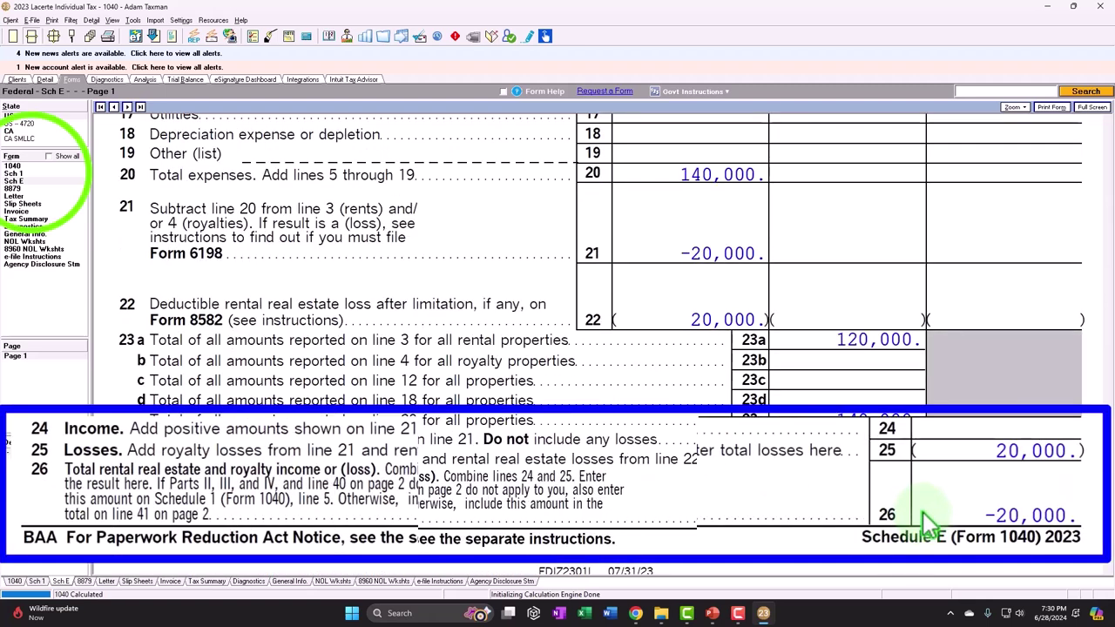
# - Trace the rental loss through Schedule 1, line 5 and page 1 of Form 1040, and open the NOL worksheets
pyautogui.click(17, 173)
pyautogui.scroll(-2, 589, 401)
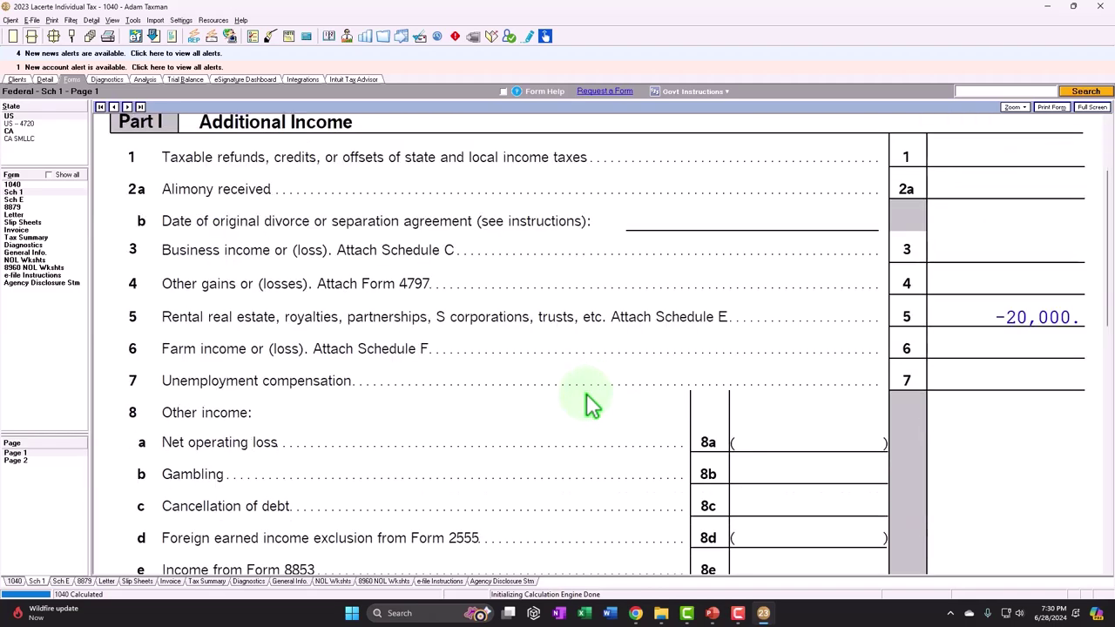
pyautogui.click(13, 185)
pyautogui.scroll(-10, 486, 390)
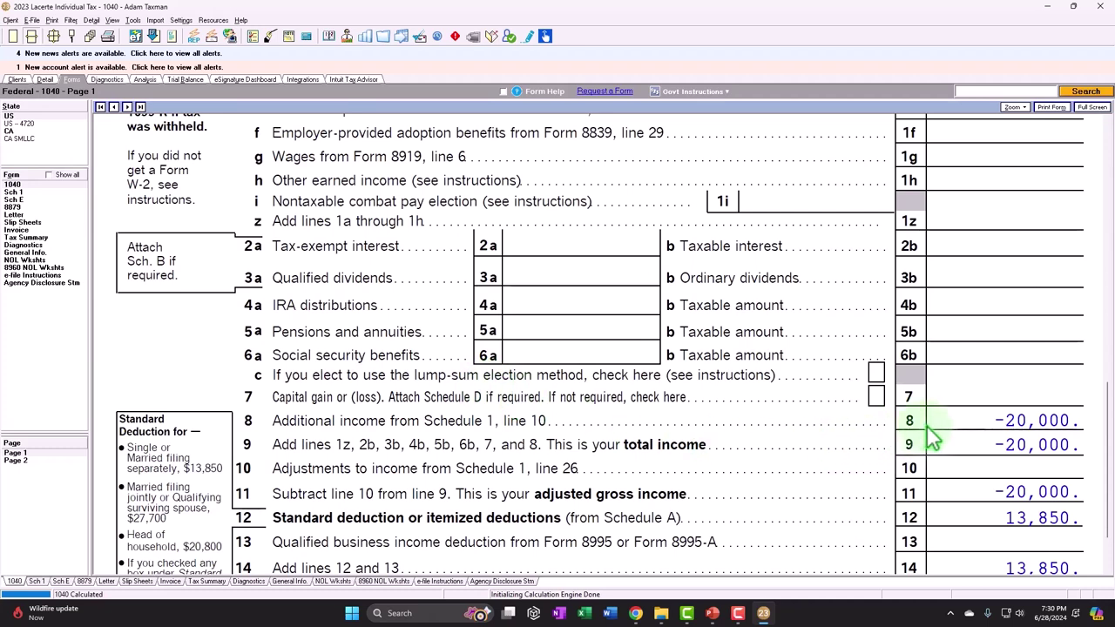
pyautogui.scroll(-2, 932, 438)
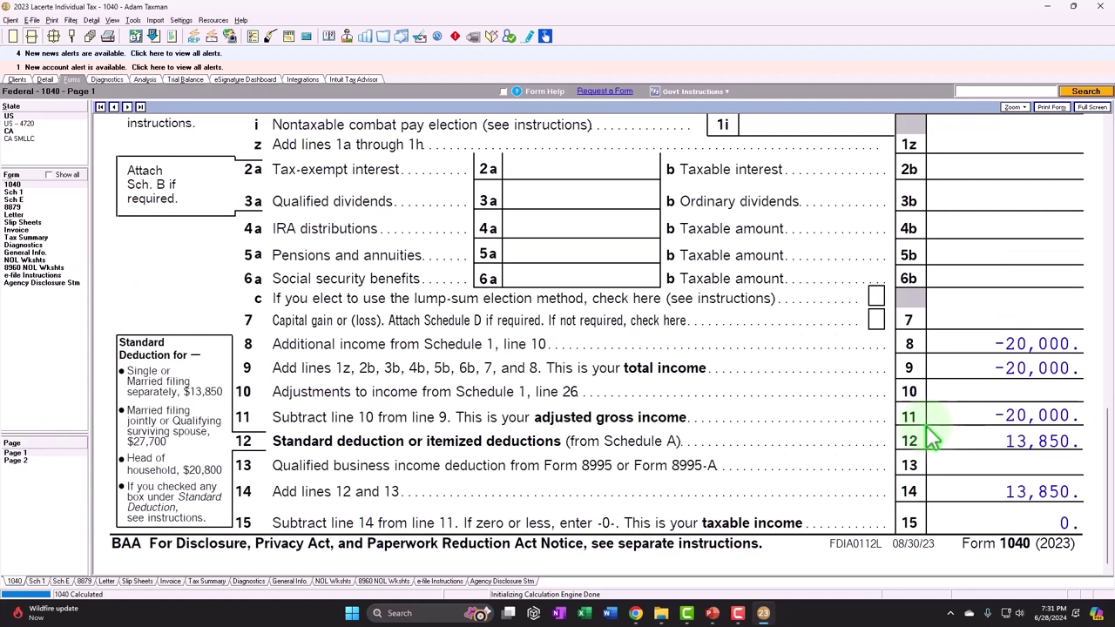
pyautogui.click(24, 260)
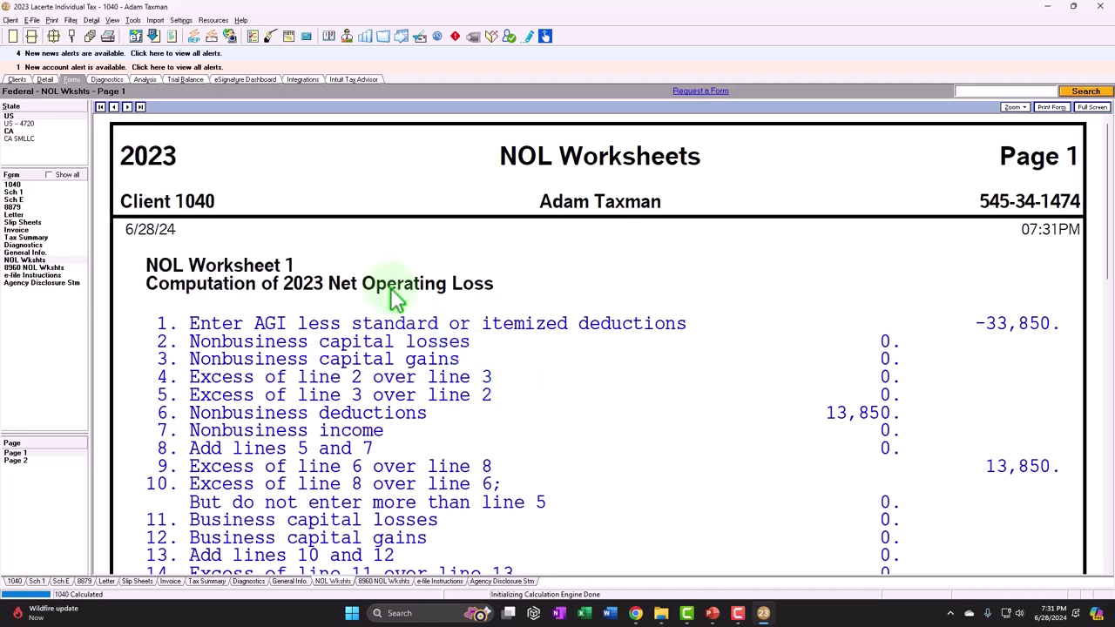
# - Add a W-2 on the Wages, Salaries, Tips input screen with employer name w and wages of 100,000
pyautogui.click(46, 80)
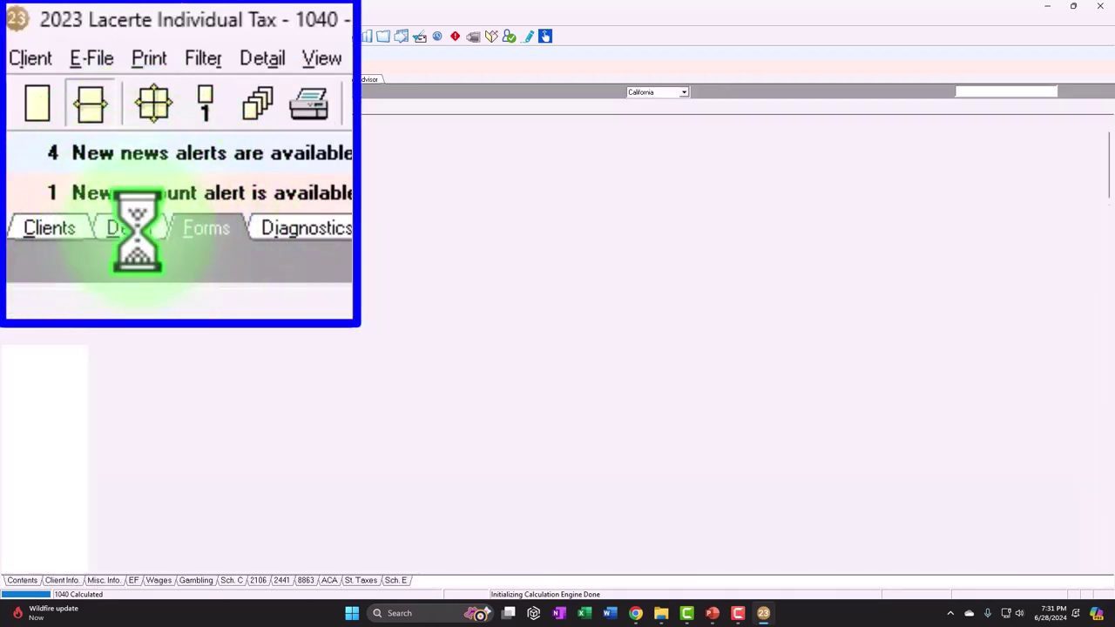
pyautogui.click(108, 91)
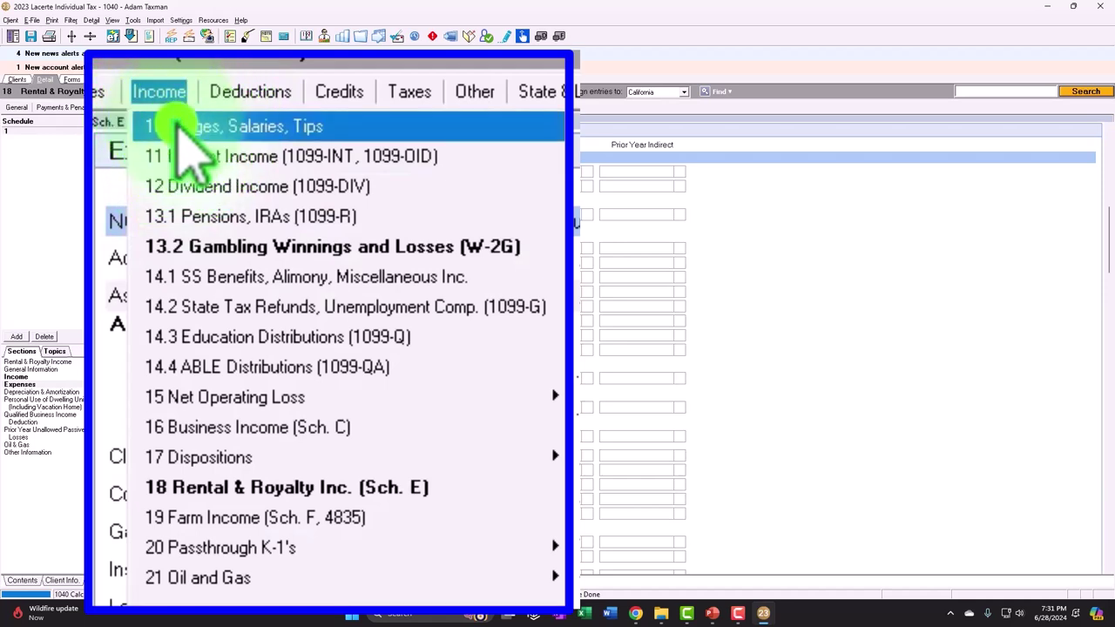
pyautogui.click(165, 129)
pyautogui.write('w')
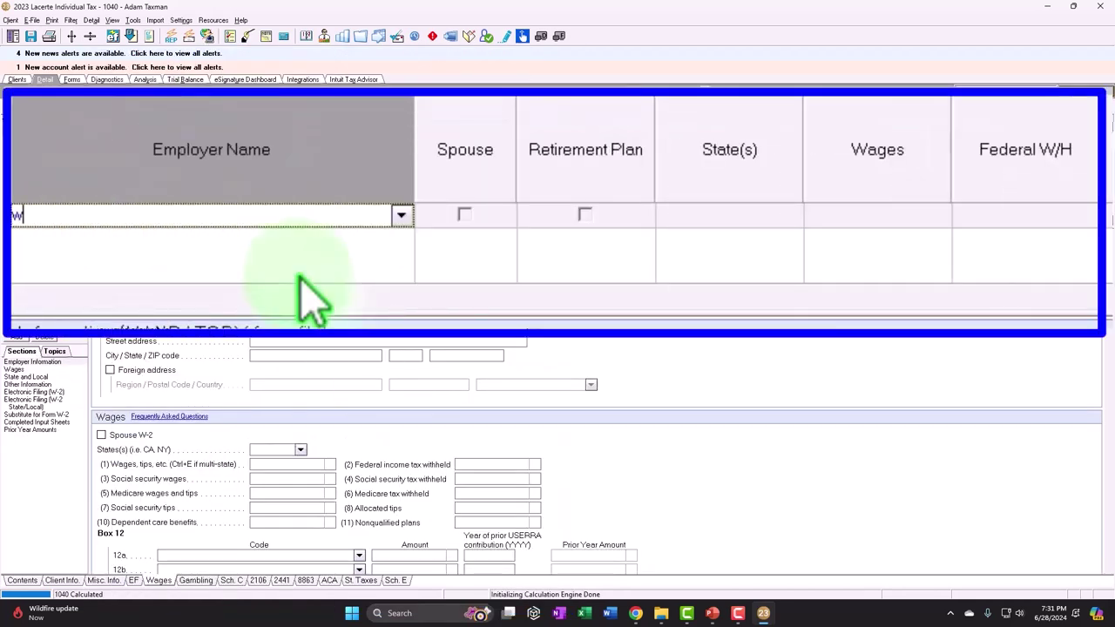
pyautogui.click(300, 281)
pyautogui.press('Tab')
pyautogui.press('Tab')
pyautogui.press('Tab')
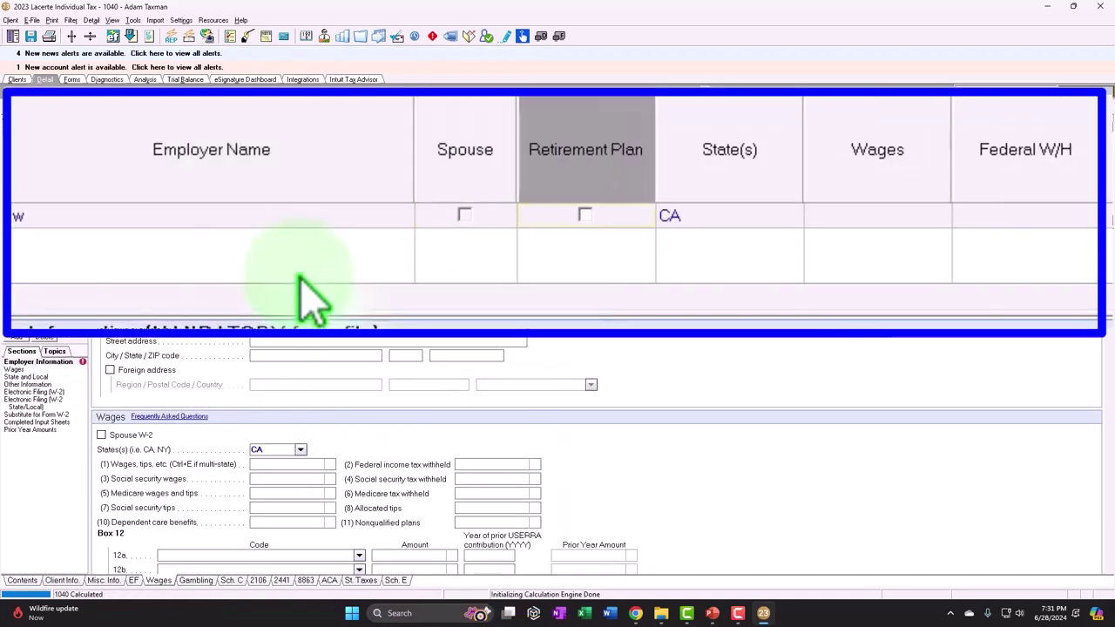
pyautogui.write('100,')
pyautogui.write('0000')
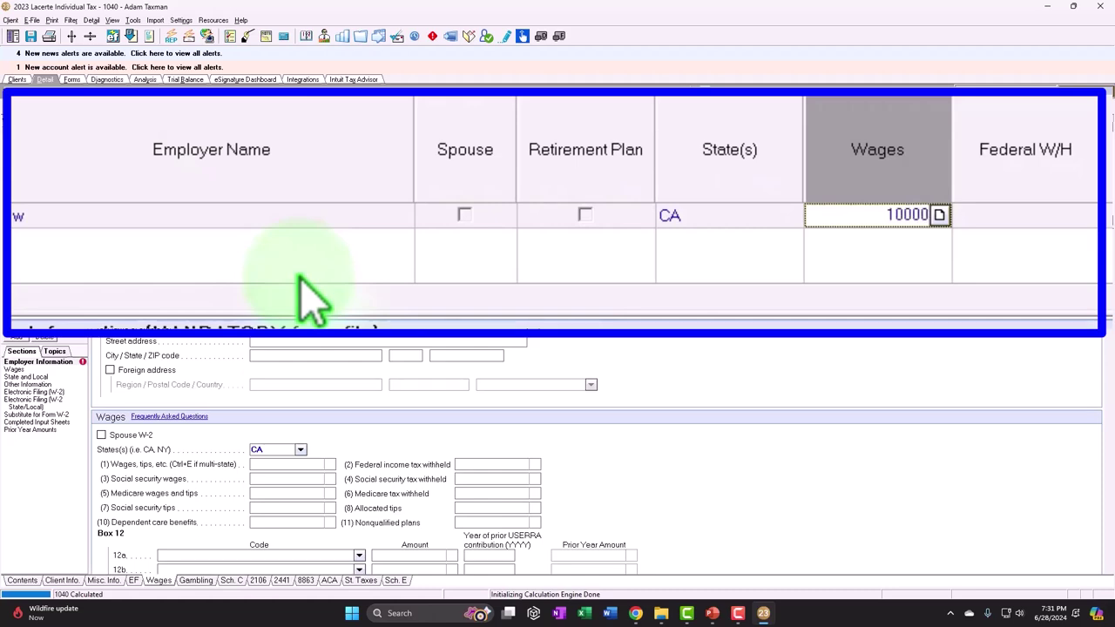
pyautogui.press('Tab')
# - Check how wages and the rental loss combine into total, adjusted gross and taxable income on Form 1040 page 1
pyautogui.click(71, 80)
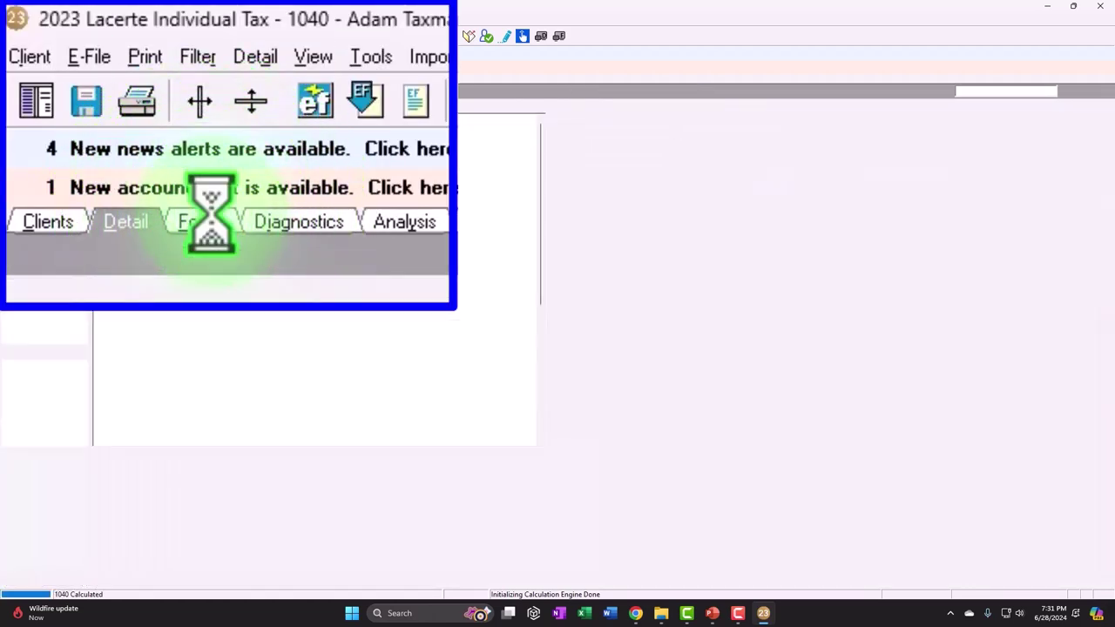
pyautogui.scroll(-15, 462, 370)
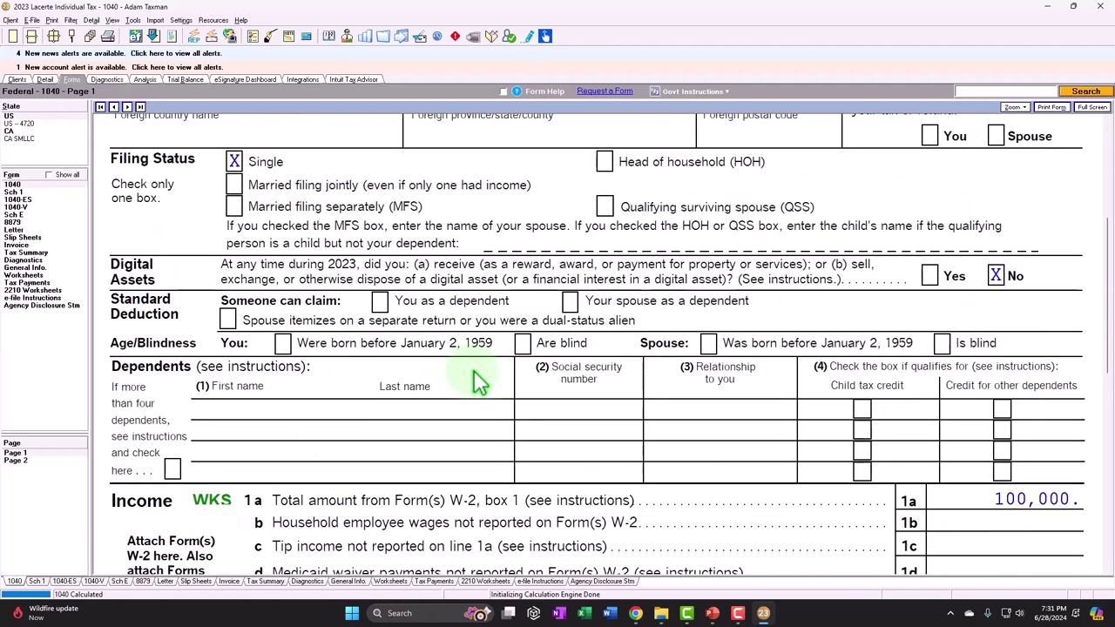
pyautogui.scroll(-3, 485, 379)
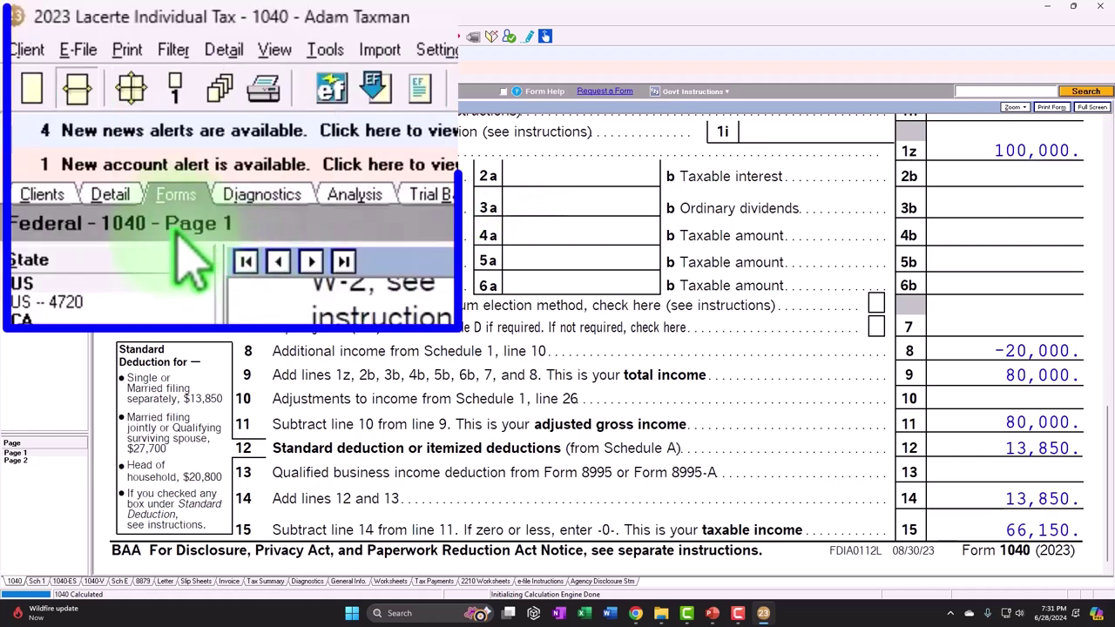
# - Return to the Schedule E input screen and set the direct advertising expense to 160,000
pyautogui.click(44, 78)
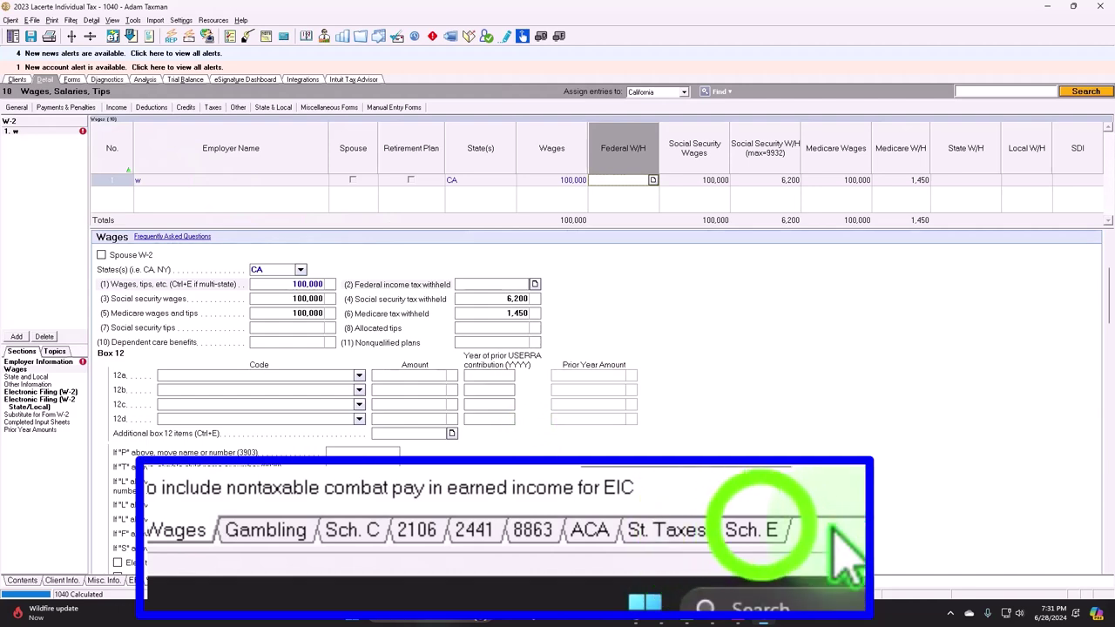
pyautogui.click(396, 580)
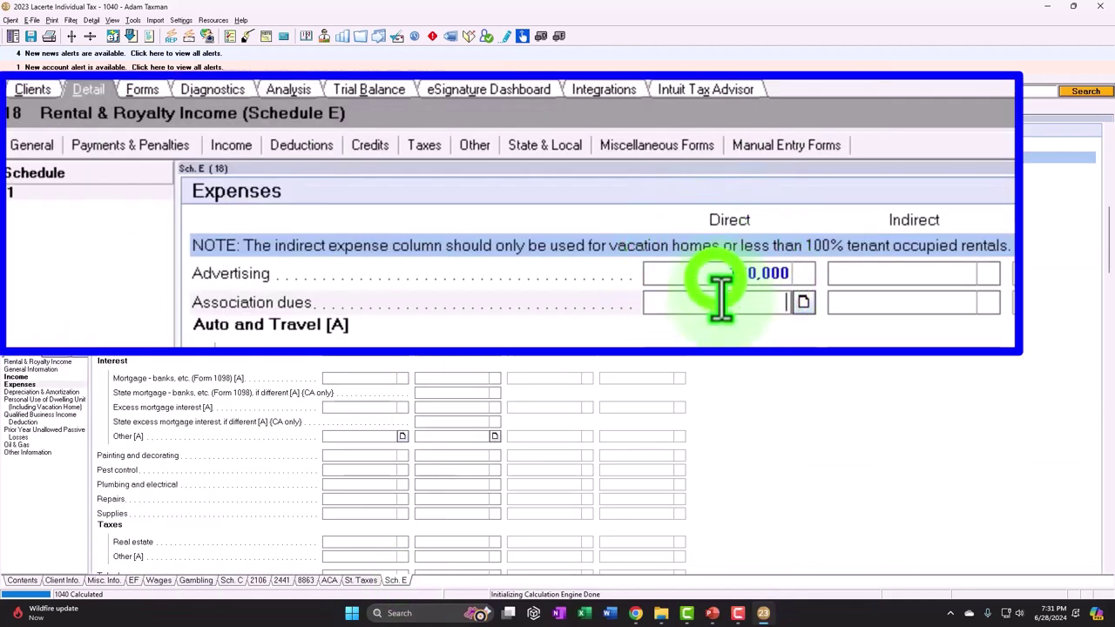
pyautogui.click(360, 171)
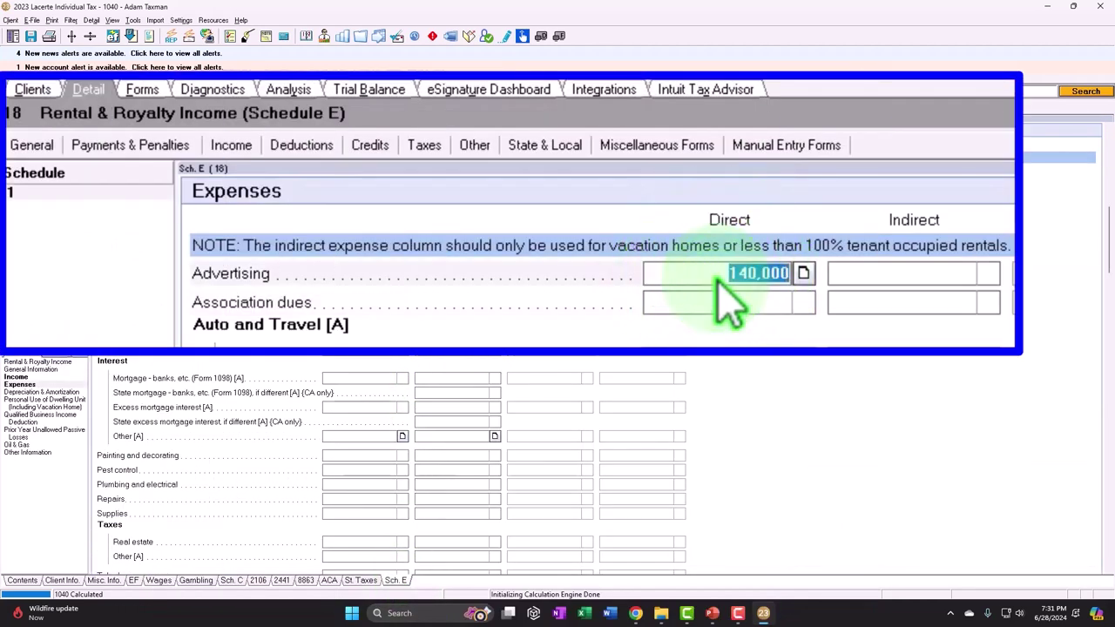
pyautogui.write('16000')
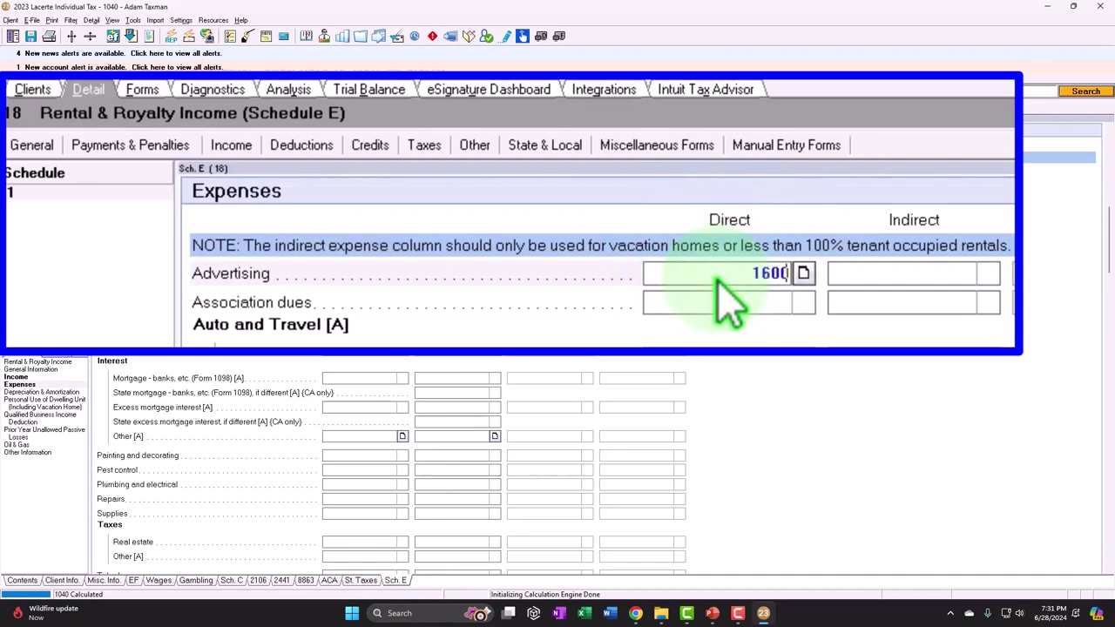
# - Compare the net loss with the deductible rental loss on Schedule E and check the amount carried to Form 1040 page 1
pyautogui.click(164, 89)
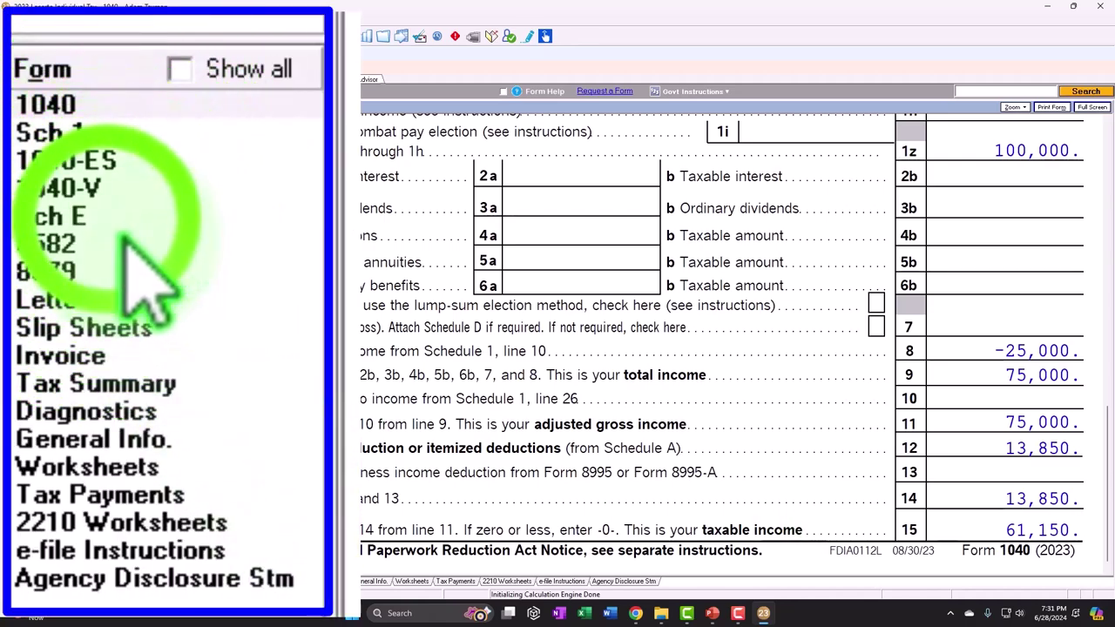
pyautogui.click(17, 196)
pyautogui.scroll(-10, 510, 341)
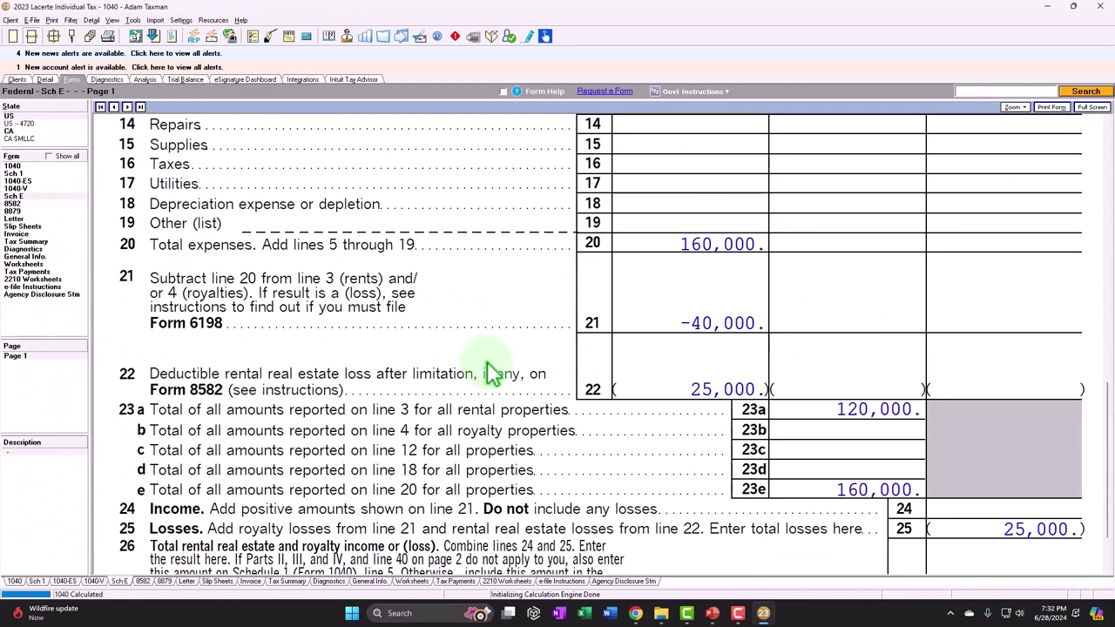
pyautogui.scroll(-2, 812, 475)
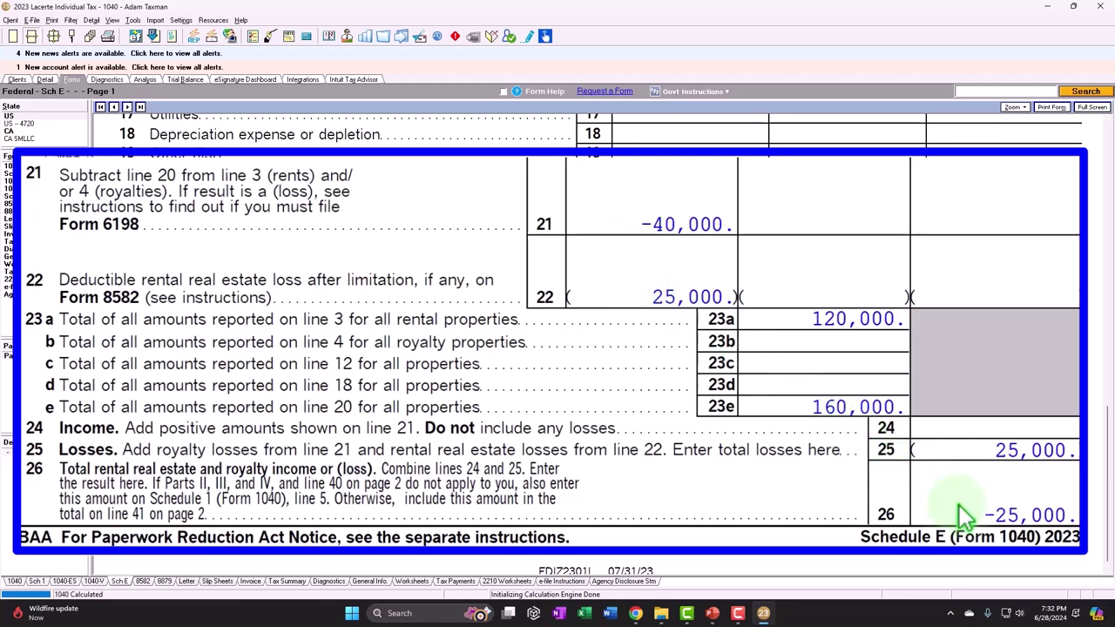
pyautogui.click(12, 185)
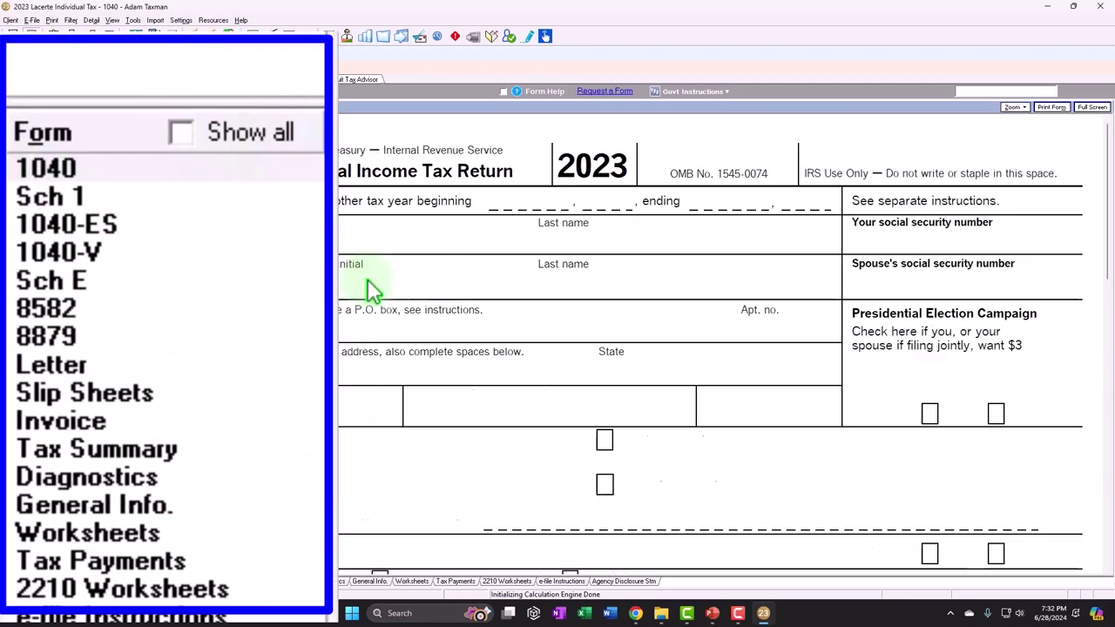
pyautogui.scroll(-12, 492, 353)
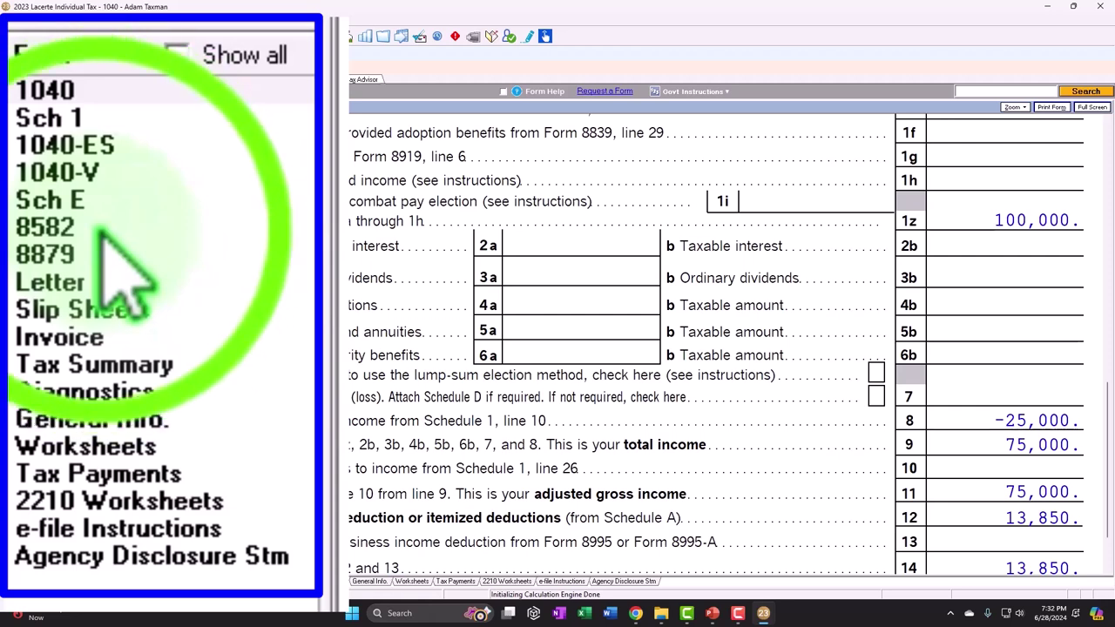
# - Examine Part I of Form 8582, Passive Activity Loss Limitations, for the rental real estate loss with active participation
pyautogui.click(26, 203)
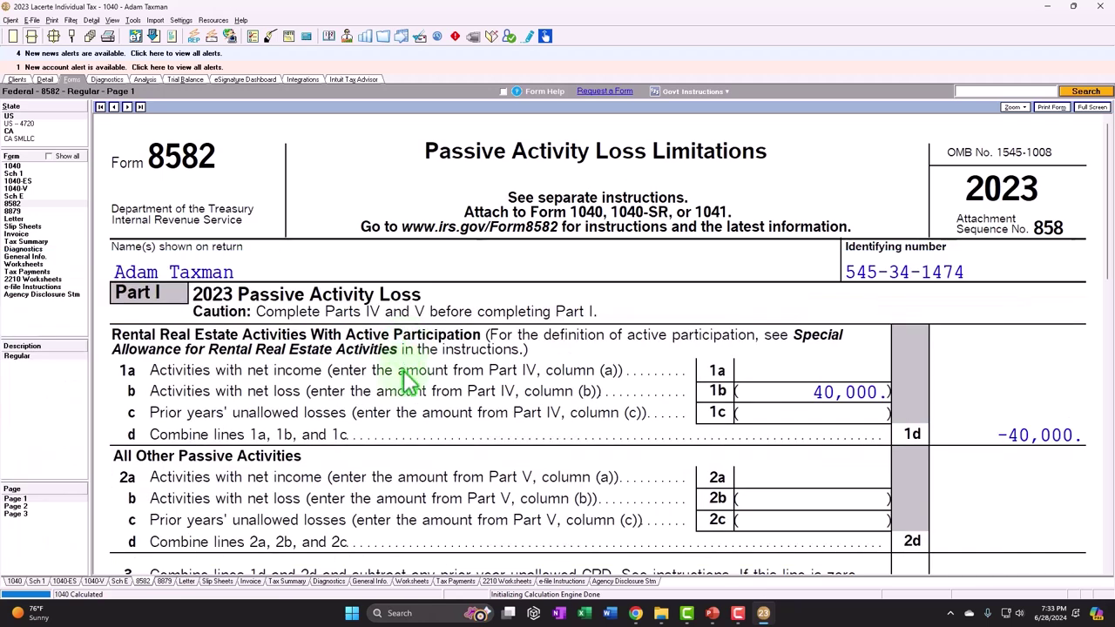
pyautogui.scroll(-2, 631, 380)
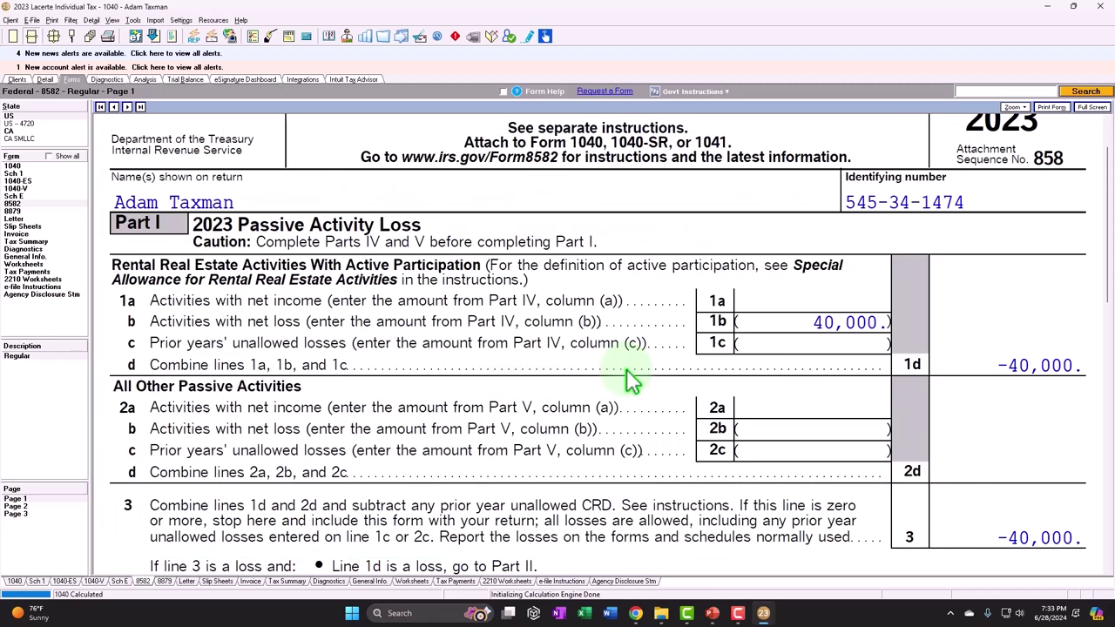
pyautogui.scroll(2, 612, 339)
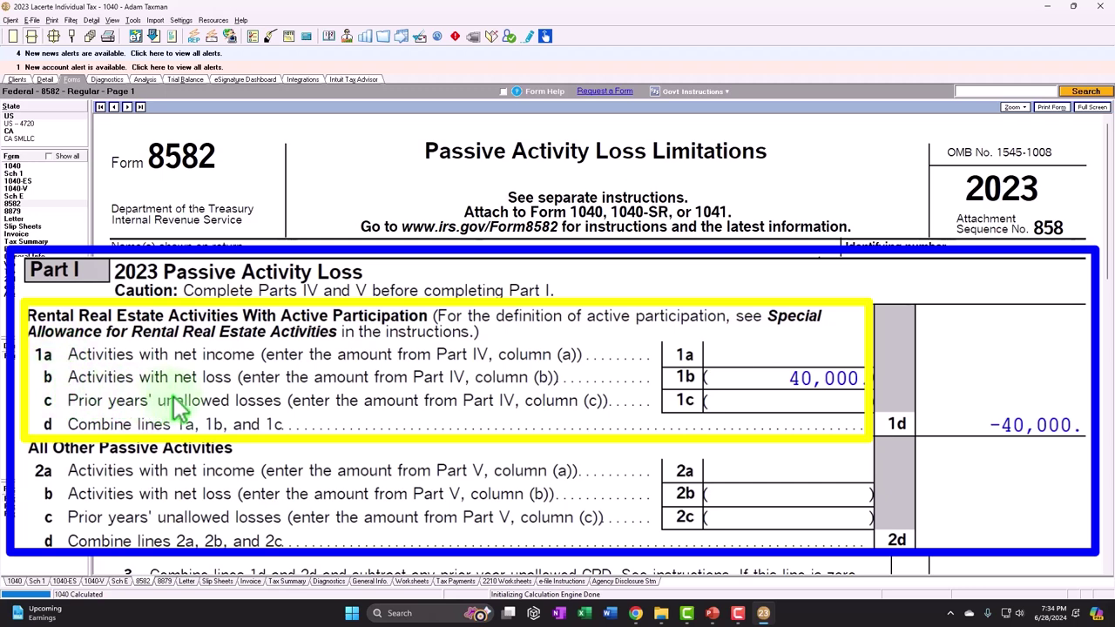
pyautogui.scroll(-2, 285, 421)
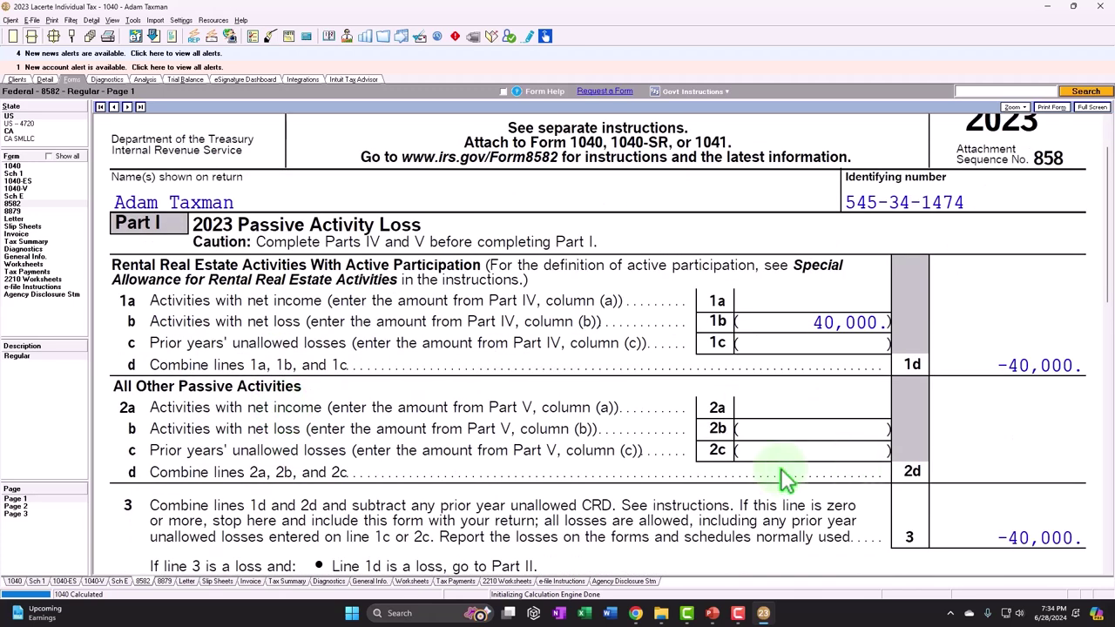
# - Review Form 8582 page 1 from Part I through the Part II special allowance, Part III total losses allowed and Part IV
pyautogui.scroll(-2, 522, 484)
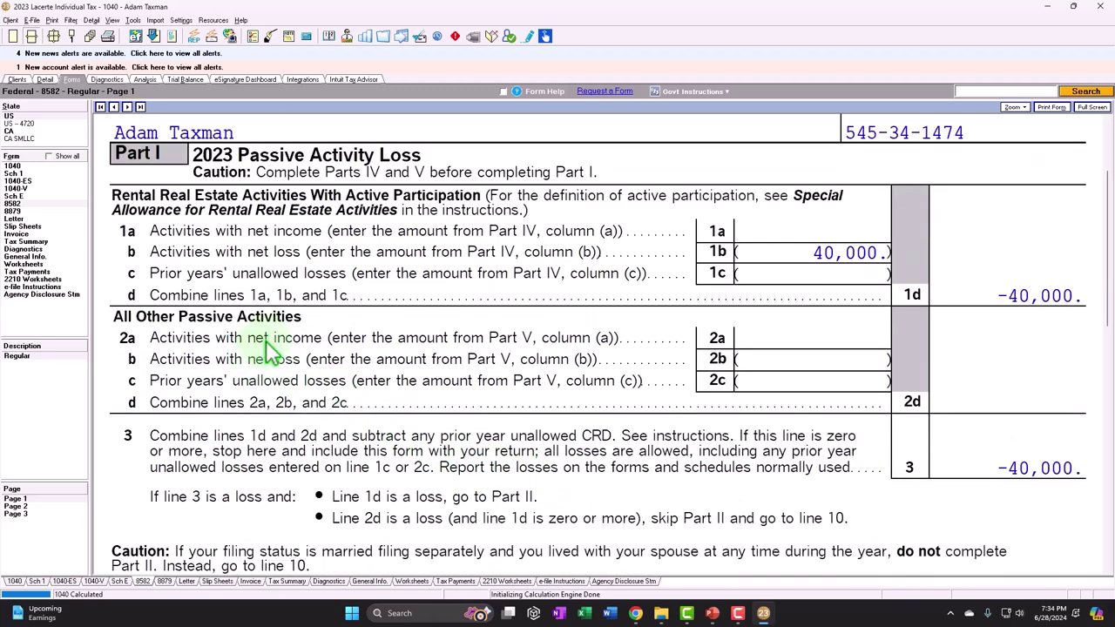
pyautogui.scroll(-2, 265, 342)
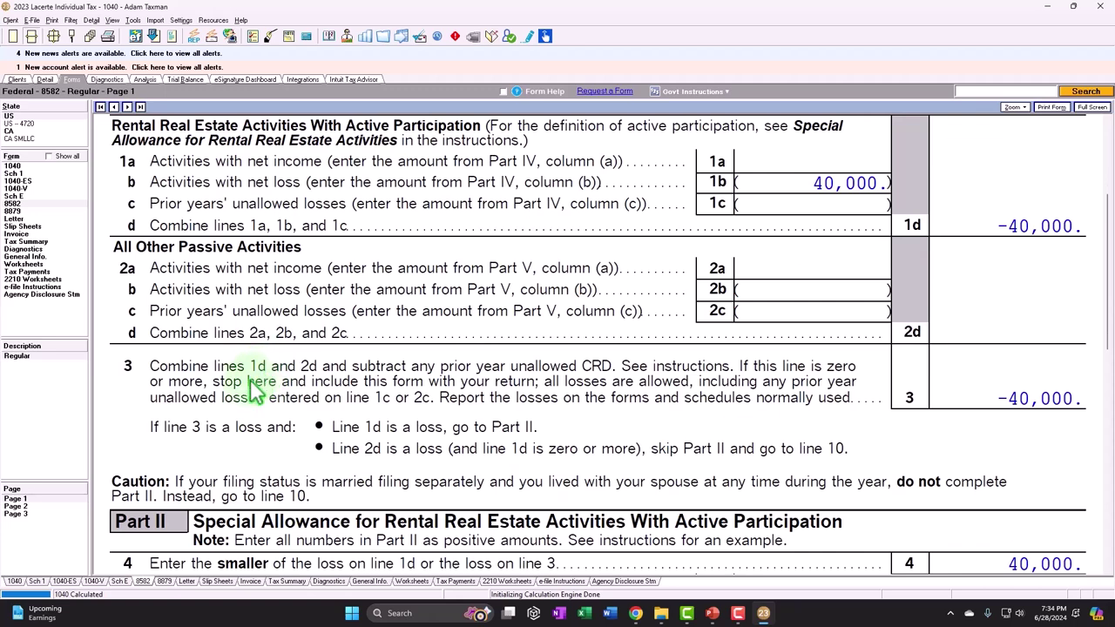
pyautogui.scroll(-3, 392, 383)
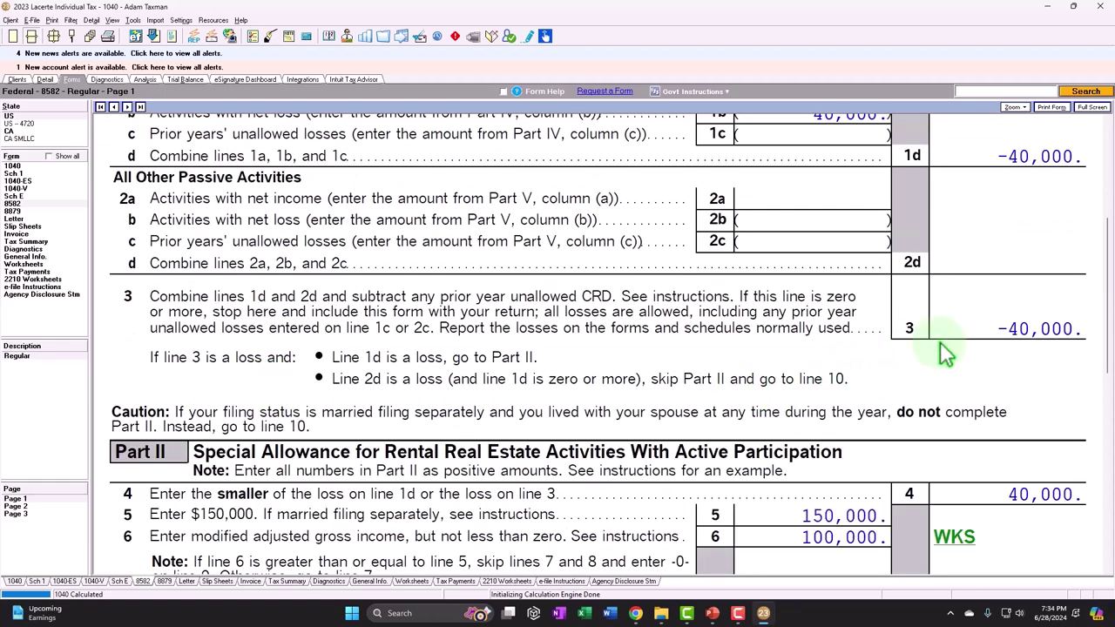
pyautogui.scroll(-3, 945, 383)
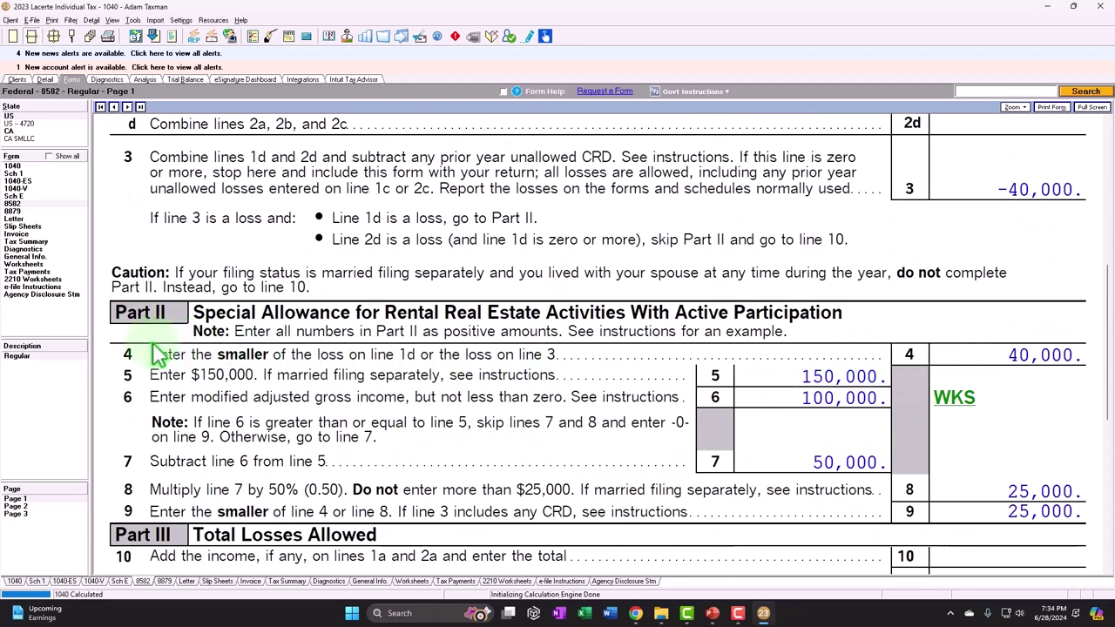
pyautogui.scroll(-2, 152, 353)
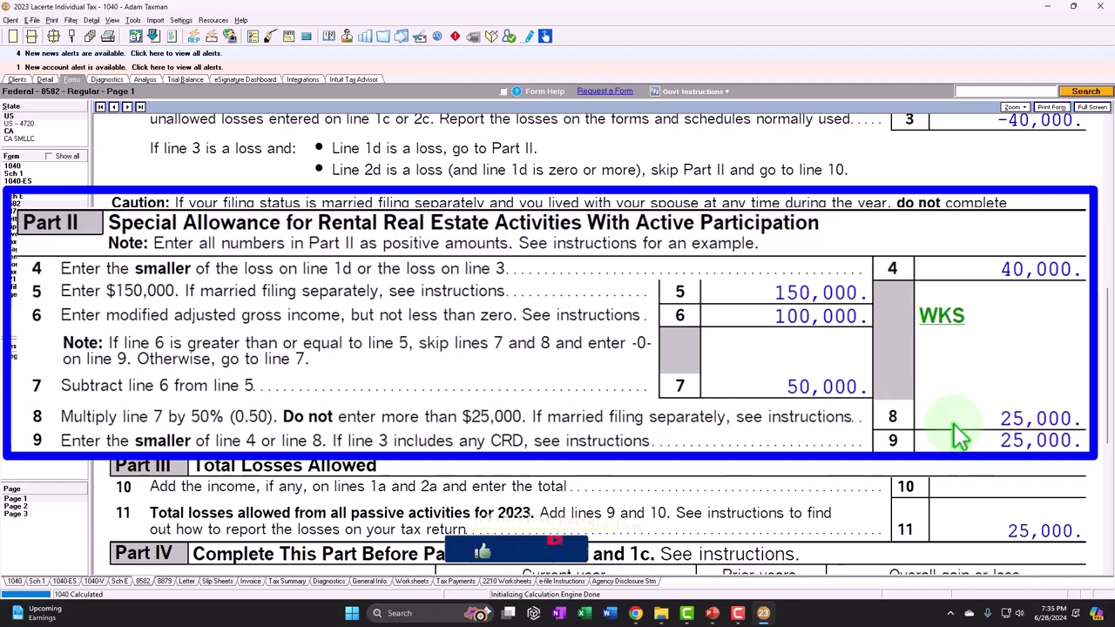
pyautogui.scroll(-3, 962, 426)
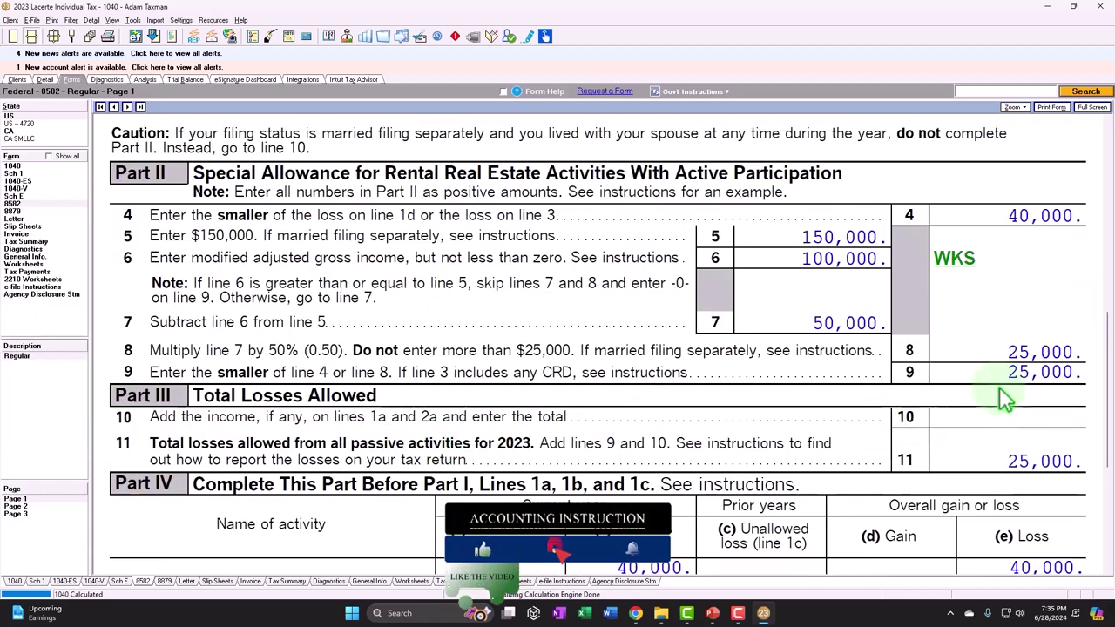
pyautogui.scroll(-3, 1007, 466)
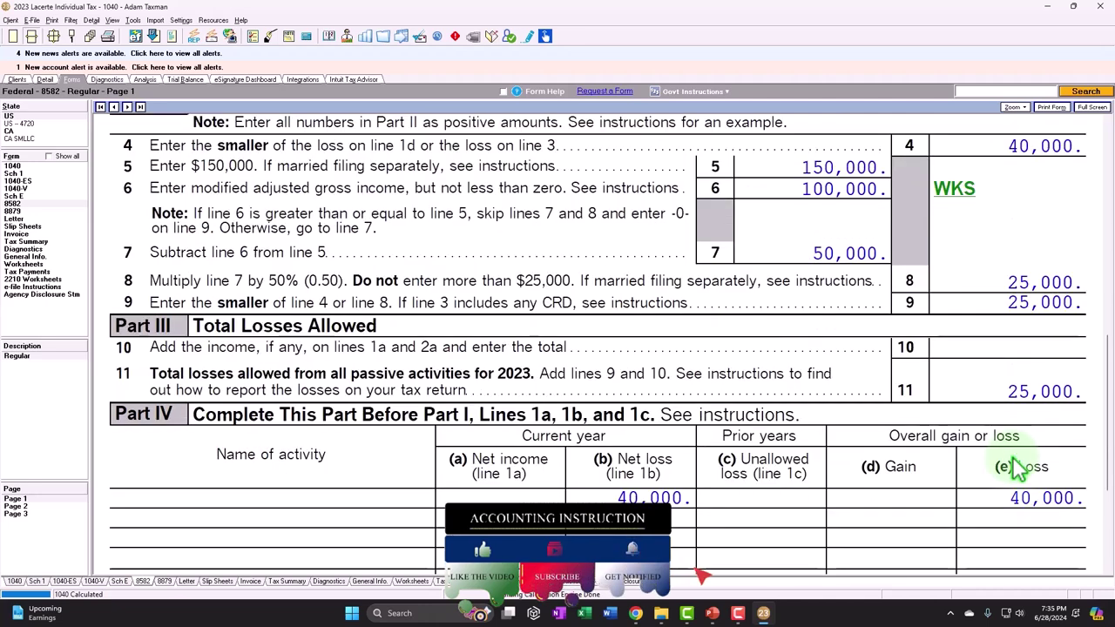
pyautogui.scroll(-2, 364, 413)
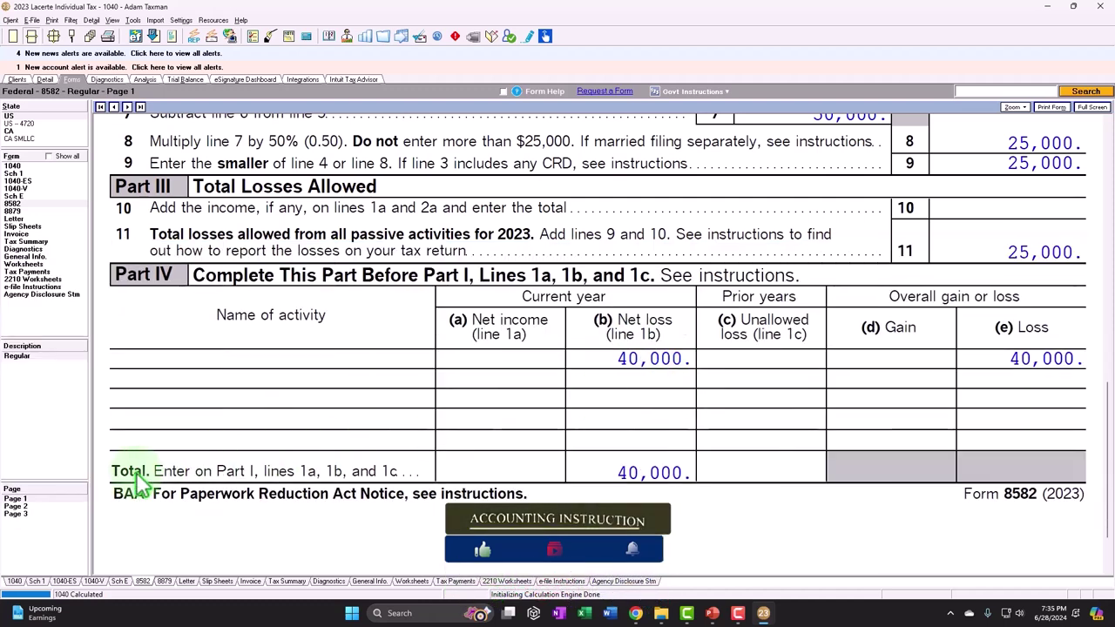
# - Examine Form 8582 page 2, including the Part VI special allowance, Part VII unallowed losses and Part VIII allowed losses
pyautogui.click(18, 506)
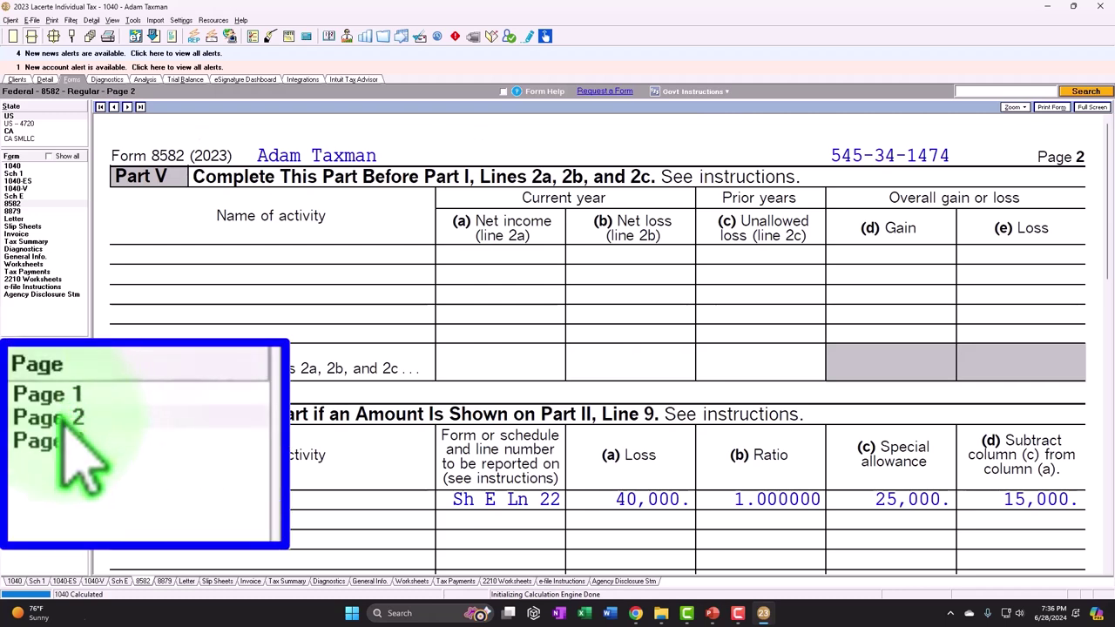
pyautogui.scroll(-3, 202, 458)
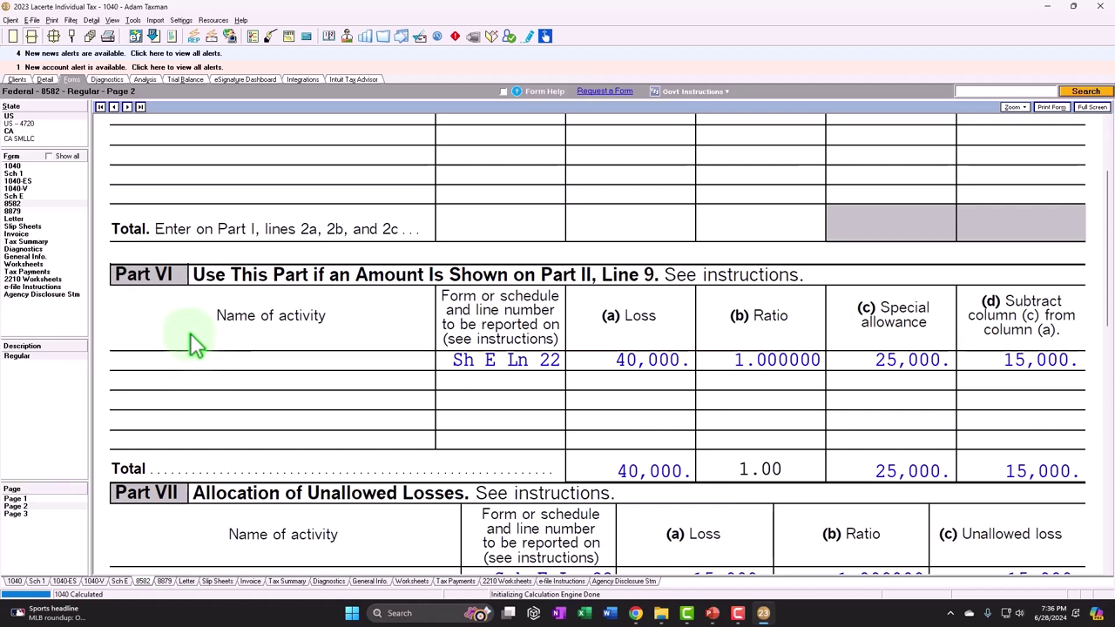
pyautogui.scroll(-1, 190, 332)
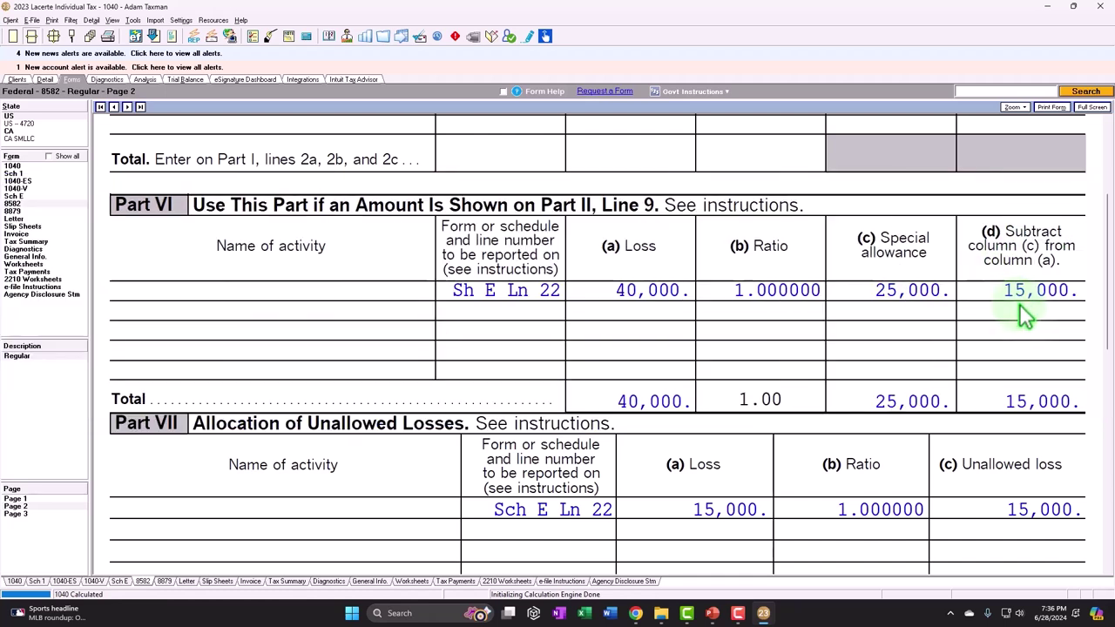
pyautogui.scroll(-2, 754, 273)
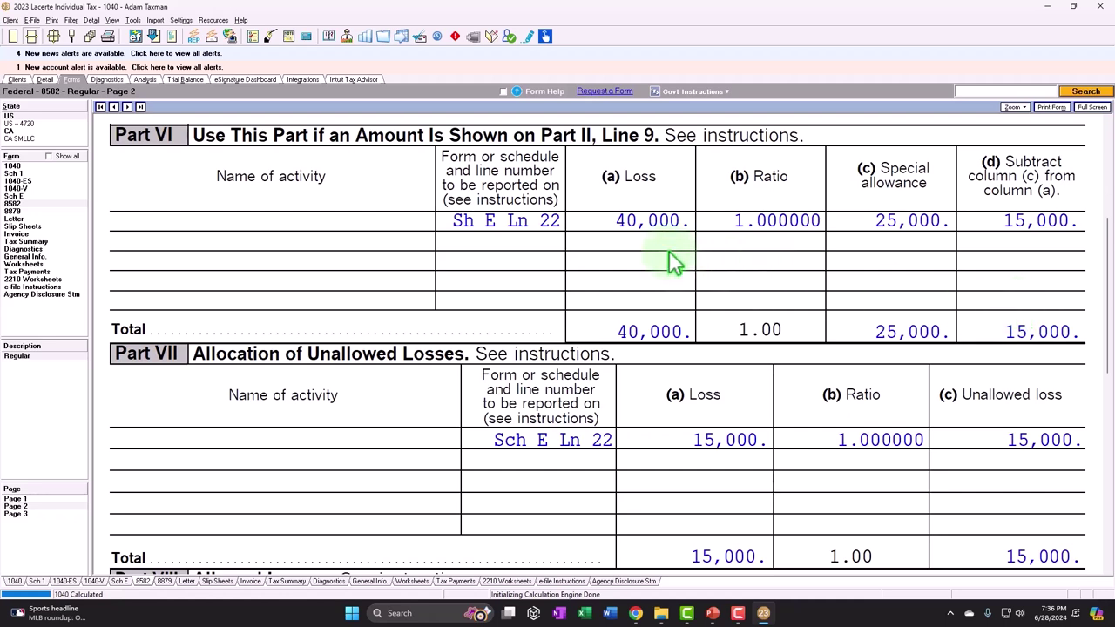
pyautogui.scroll(-2, 670, 270)
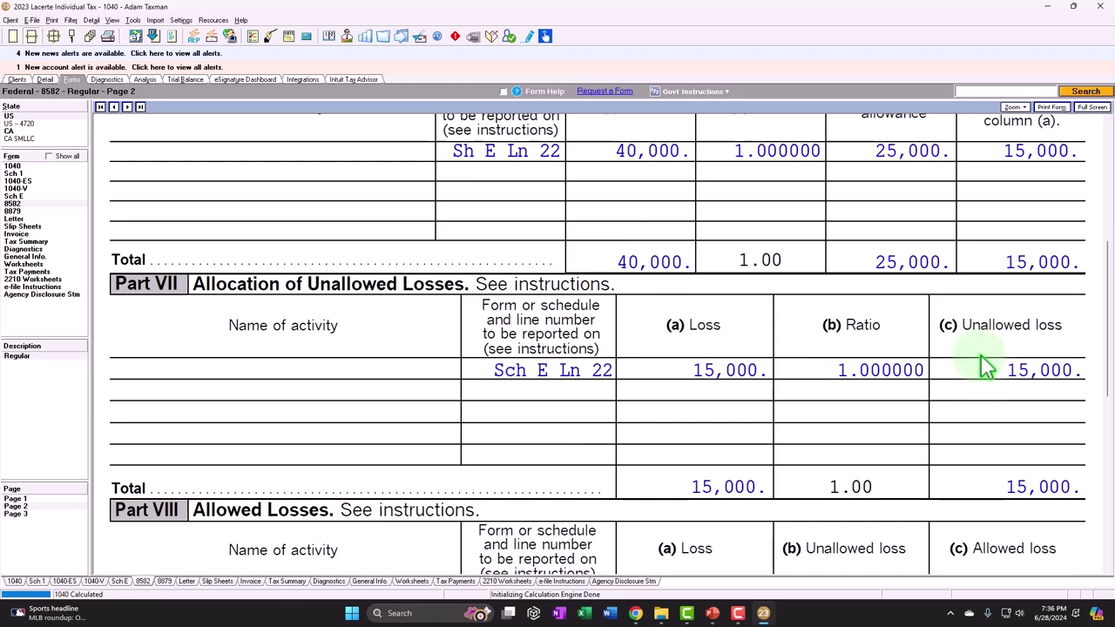
pyautogui.scroll(-4, 979, 361)
pyautogui.scroll(-2, 980, 364)
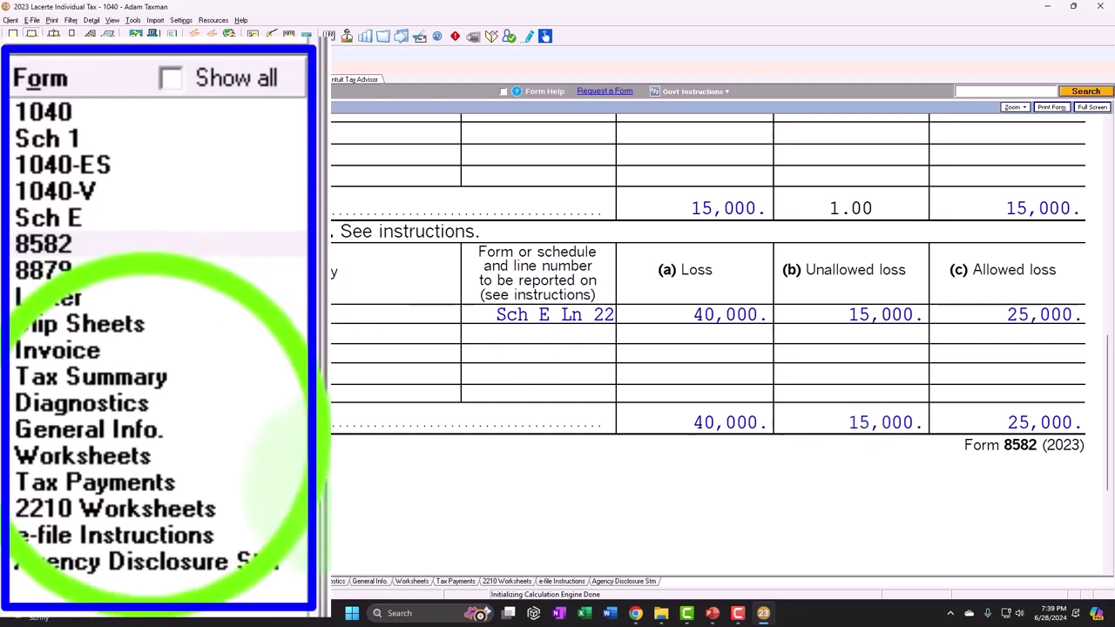
# - Check the federal and California carryovers to 2024 on the General Information form
pyautogui.click(24, 275)
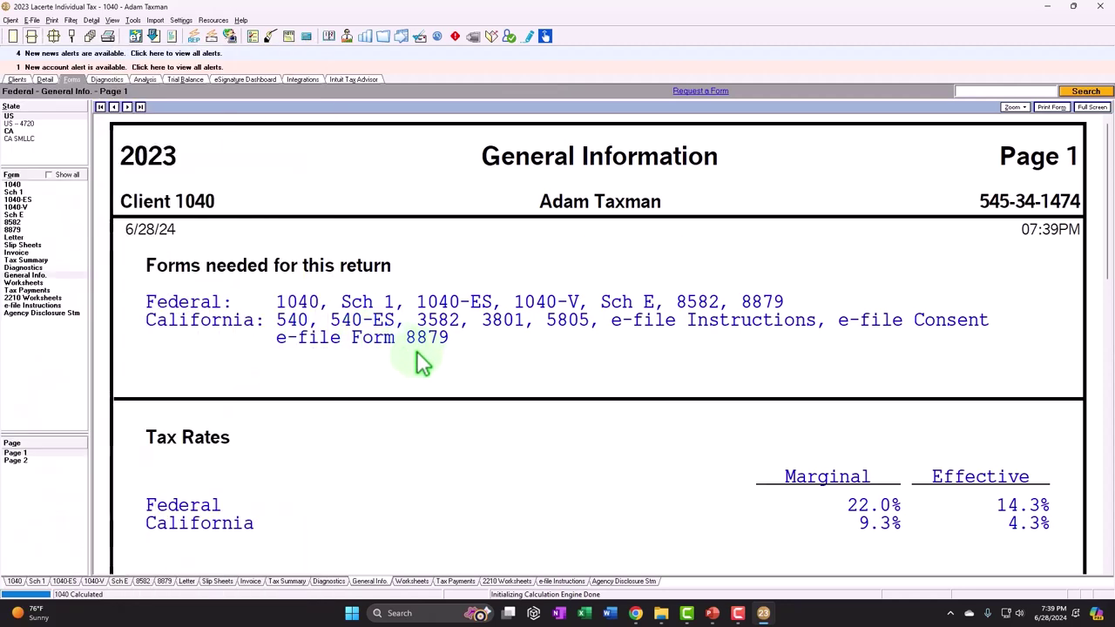
pyautogui.scroll(-4, 421, 352)
pyautogui.scroll(-5, 422, 352)
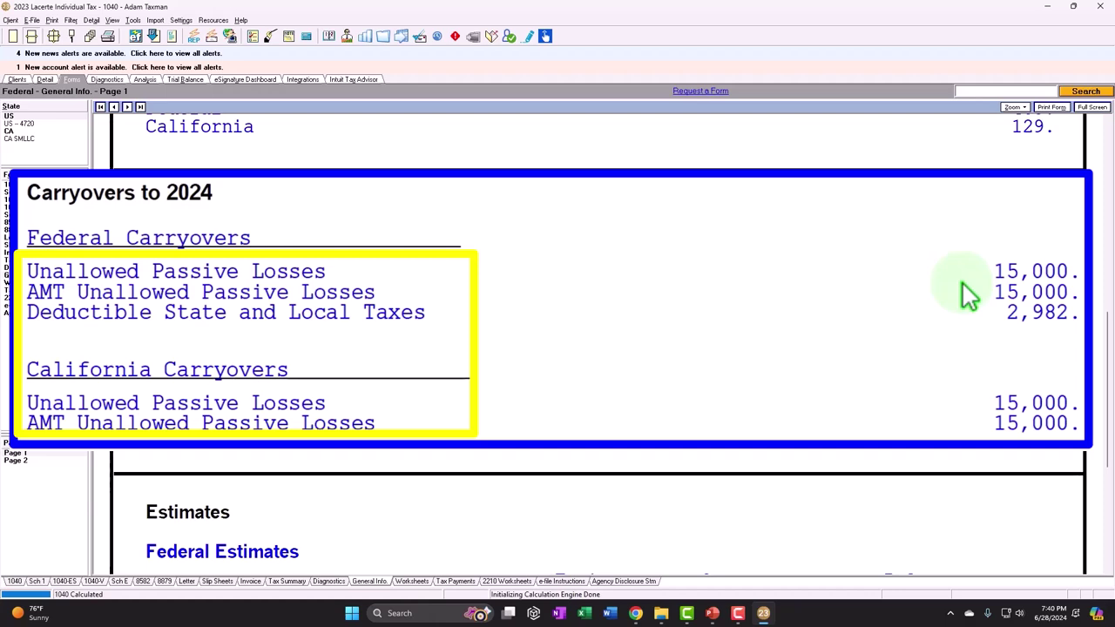
# - Return to the Schedule E input screen and mark the rental as "Did not actively participate"
pyautogui.click(45, 80)
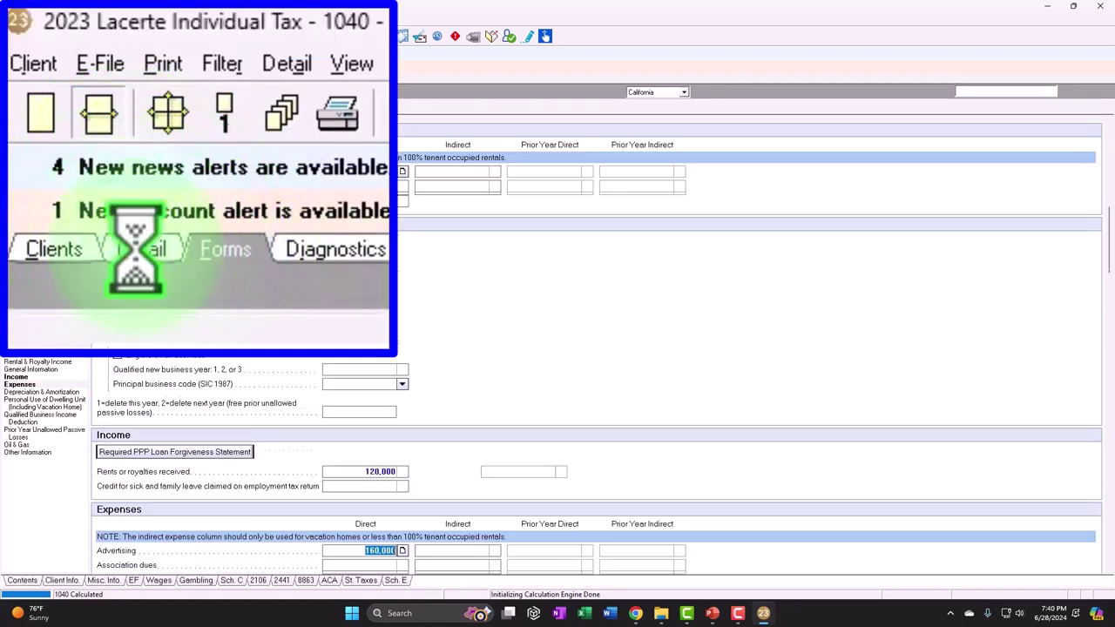
pyautogui.scroll(5, 361, 322)
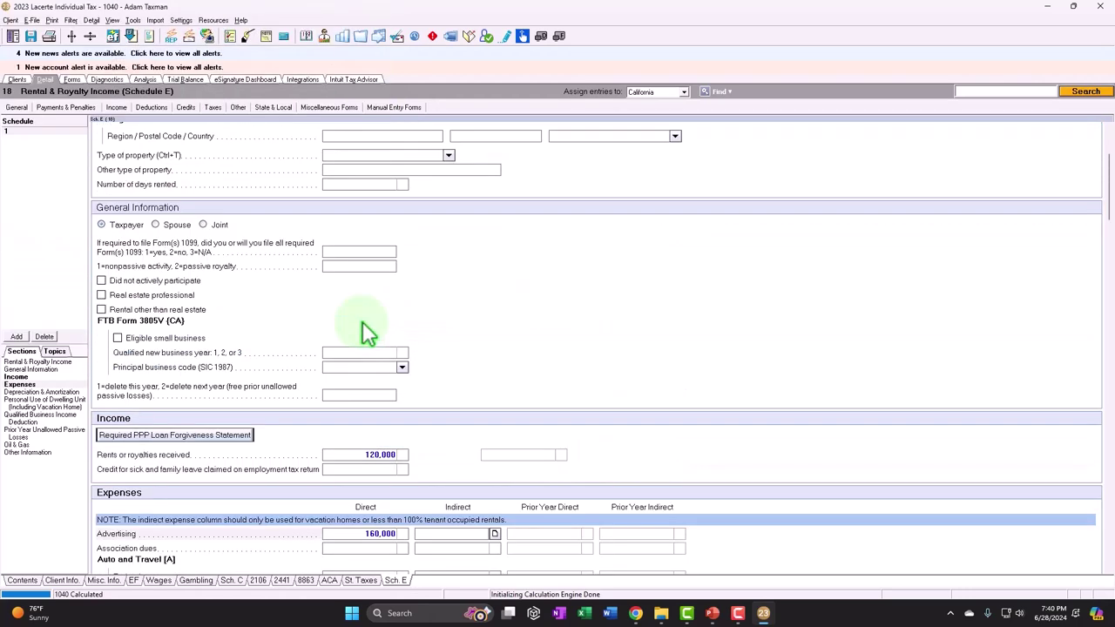
pyautogui.scroll(2, 362, 326)
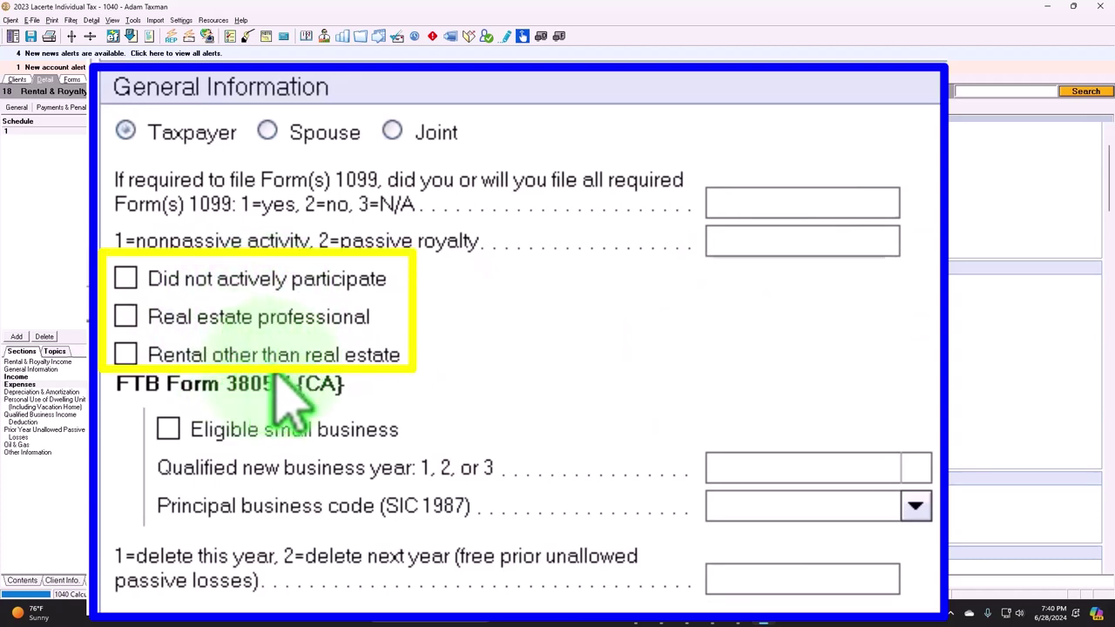
pyautogui.click(122, 289)
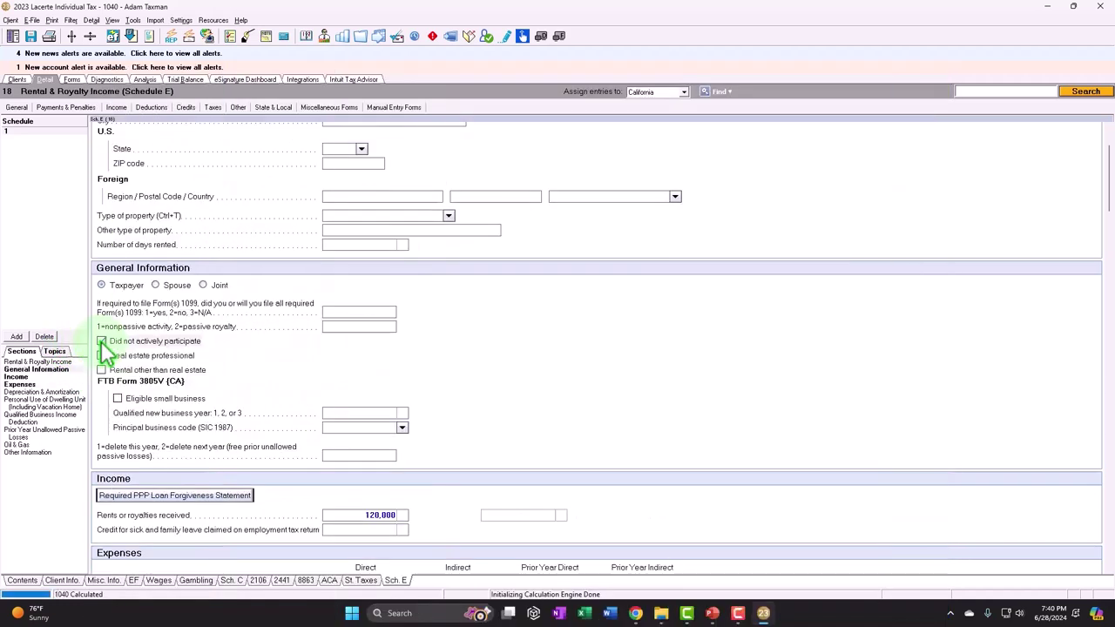
# - Check the passive loss carryovers, then the net loss and deductible rental loss lines on Schedule E
pyautogui.click(77, 82)
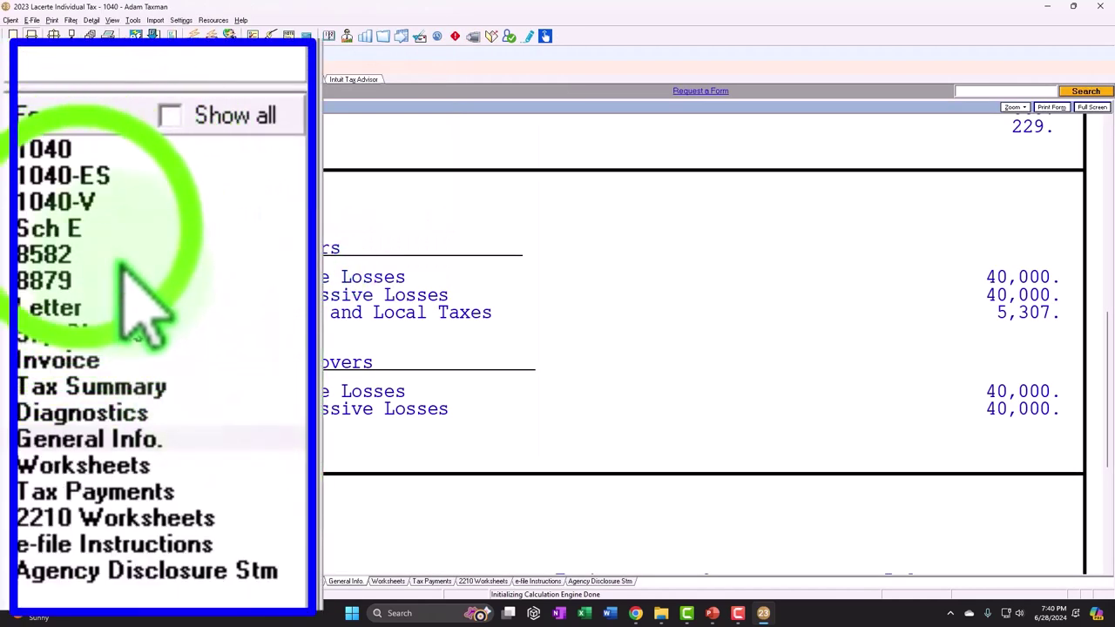
pyautogui.click(13, 188)
pyautogui.scroll(-10, 520, 390)
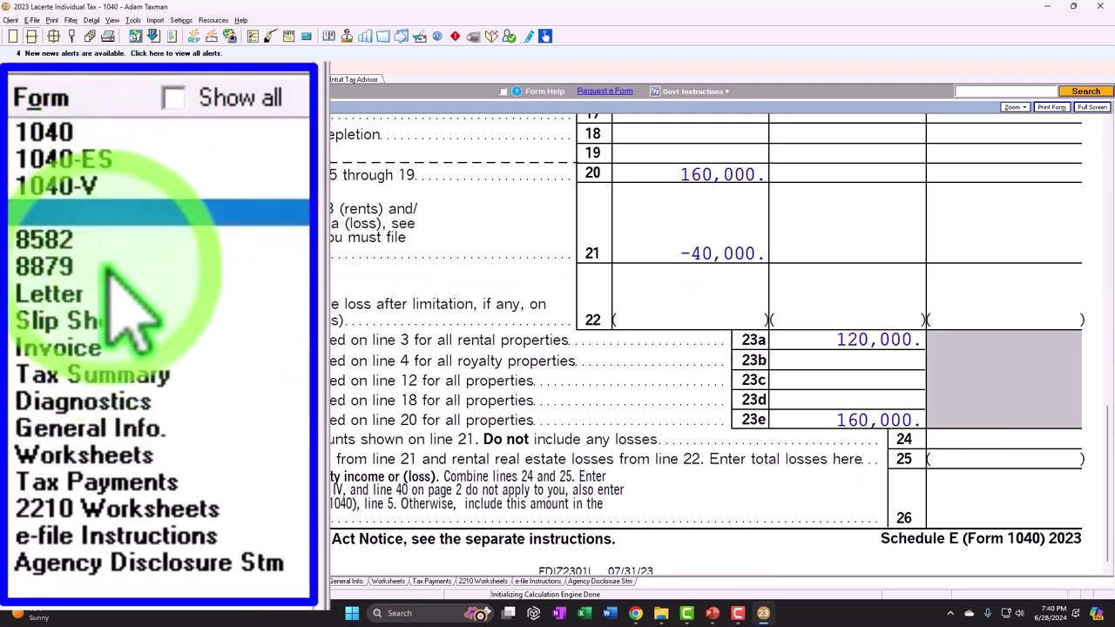
# - Examine Form 8582 page 1 for how the rental loss without active participation is classified and whether any loss is allowed
pyautogui.click(27, 222)
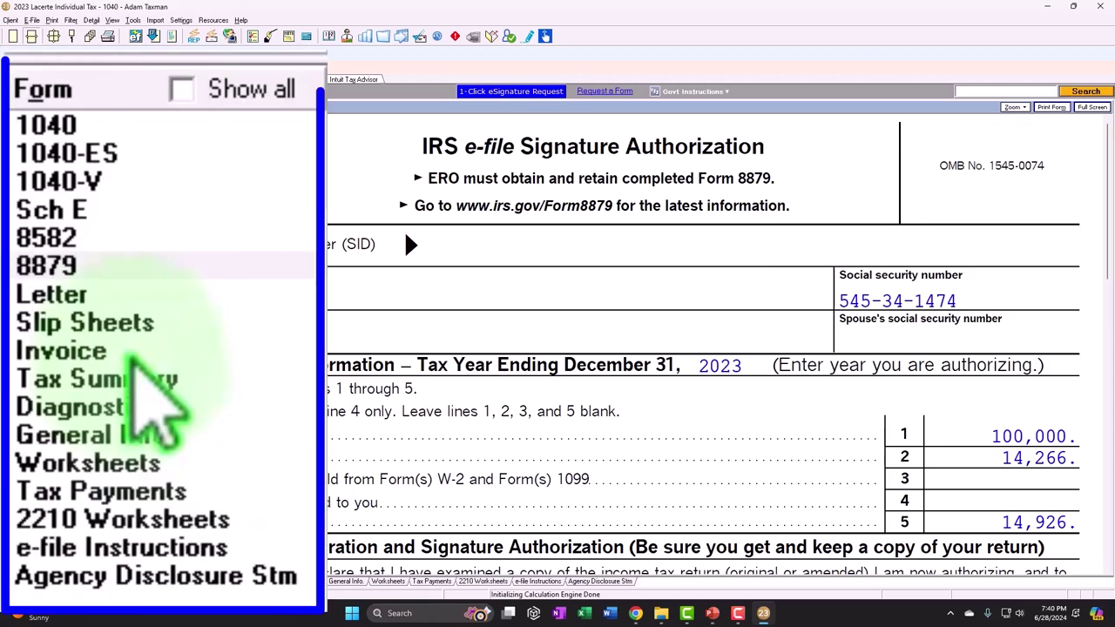
pyautogui.click(12, 214)
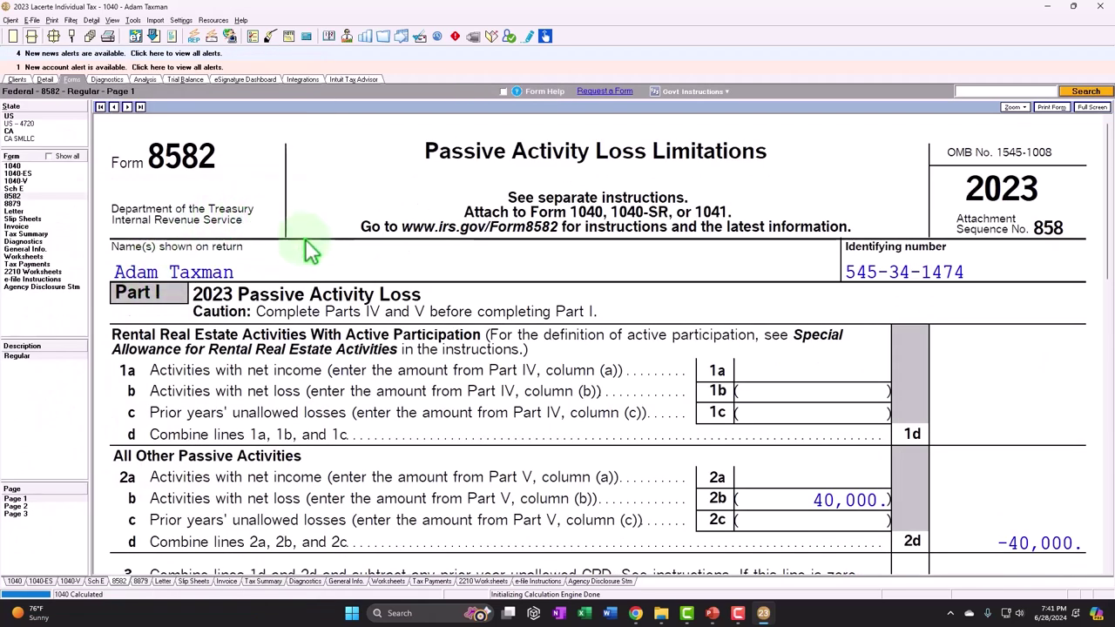
pyautogui.scroll(-10, 373, 286)
pyautogui.scroll(-8, 415, 294)
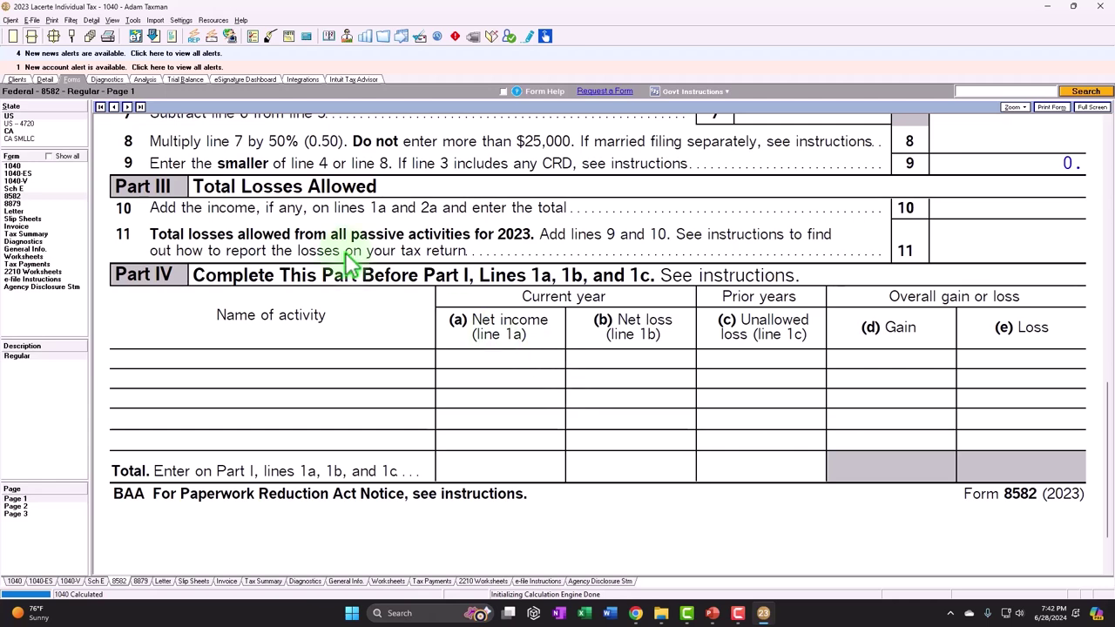
# - Clear the "Did not actively participate" option on the Schedule E input and set the W-2 wages to 160,000
pyautogui.click(44, 79)
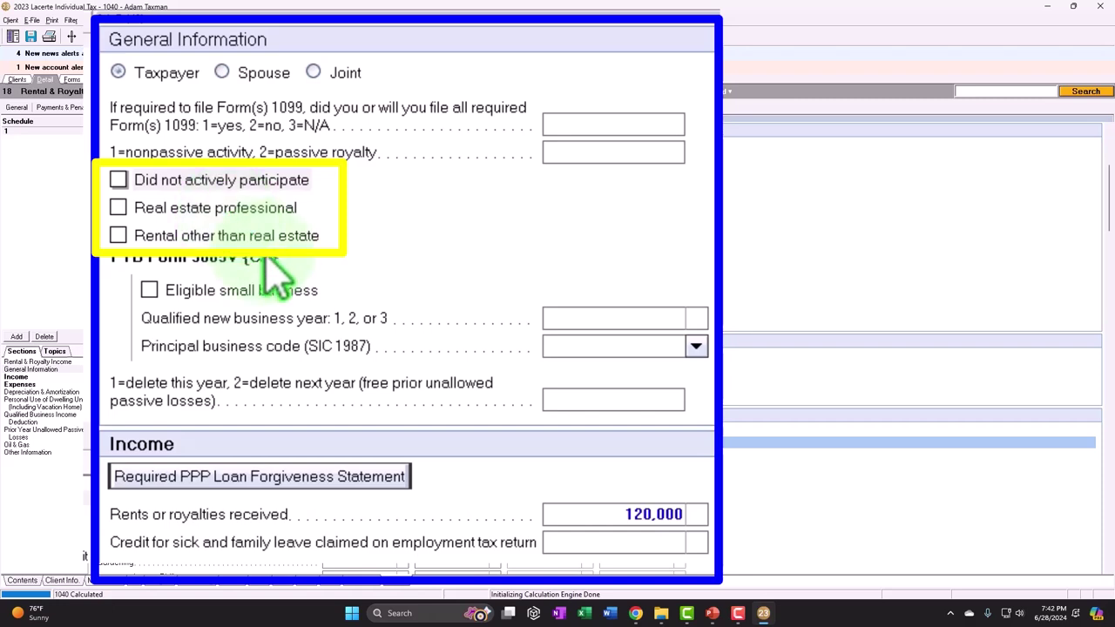
pyautogui.click(120, 107)
pyautogui.click(142, 129)
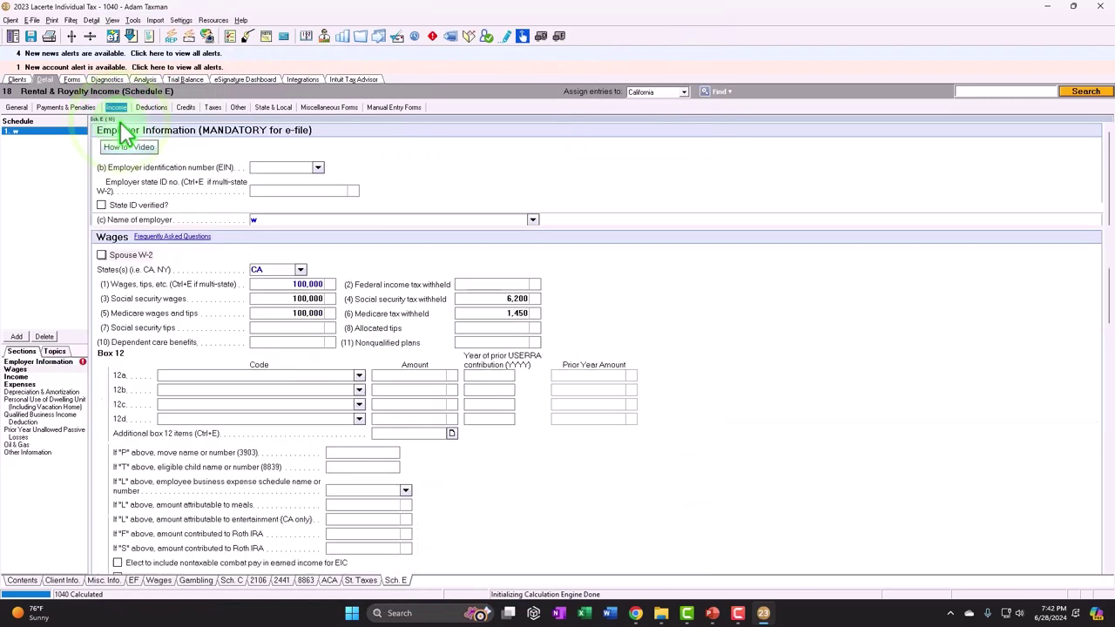
pyautogui.click(536, 180)
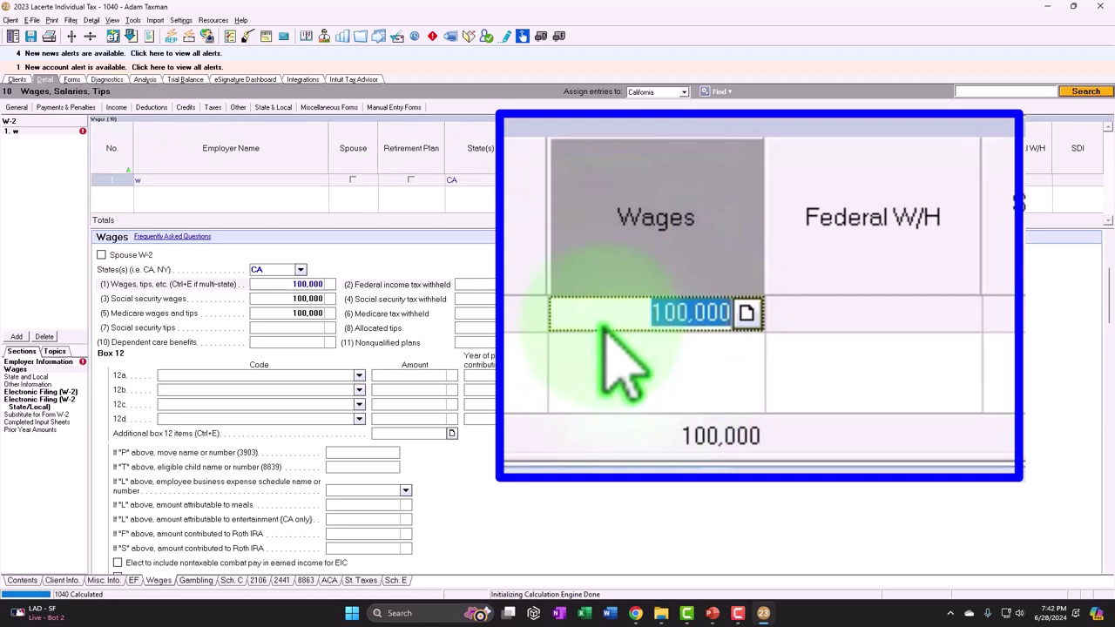
pyautogui.write('150000')
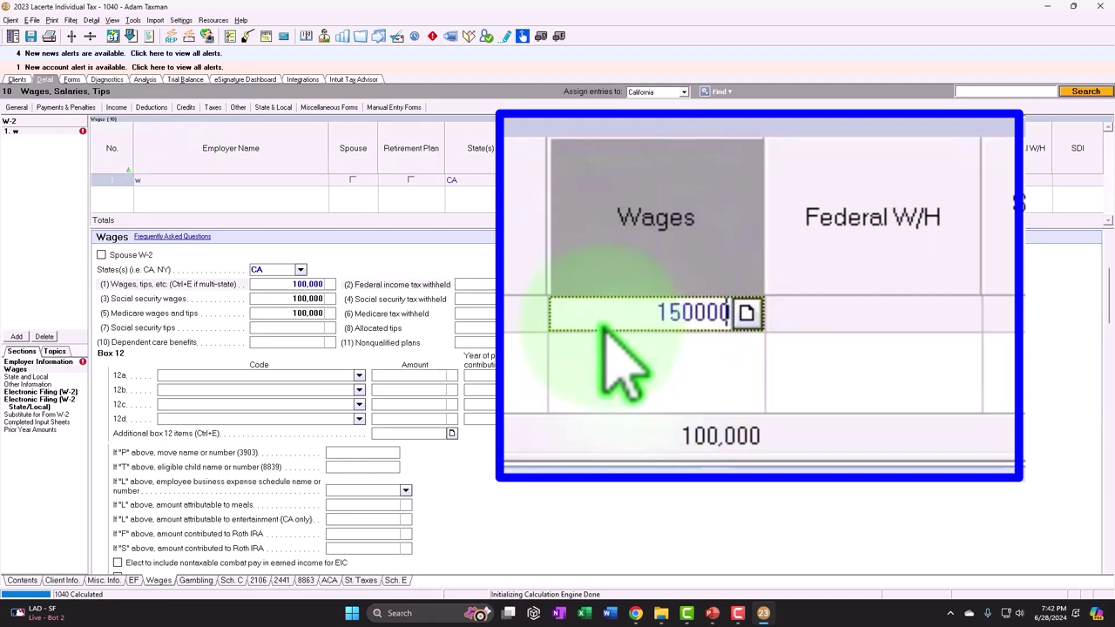
pyautogui.press('BackSpace')
pyautogui.press('BackSpace')
pyautogui.press('BackSpace')
pyautogui.press('BackSpace')
pyautogui.press('BackSpace')
pyautogui.write('60,000')
pyautogui.press('Tab')
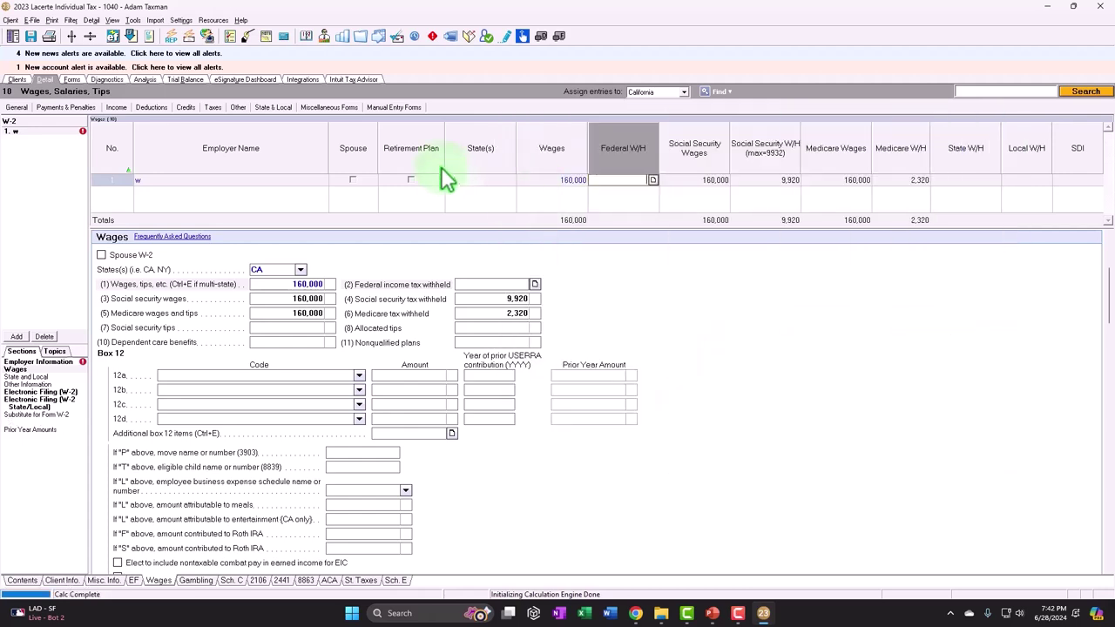
# - Compare modified adjusted gross income with the 150,000 threshold in Form 8582 Part II and check the total losses allowed
pyautogui.click(71, 80)
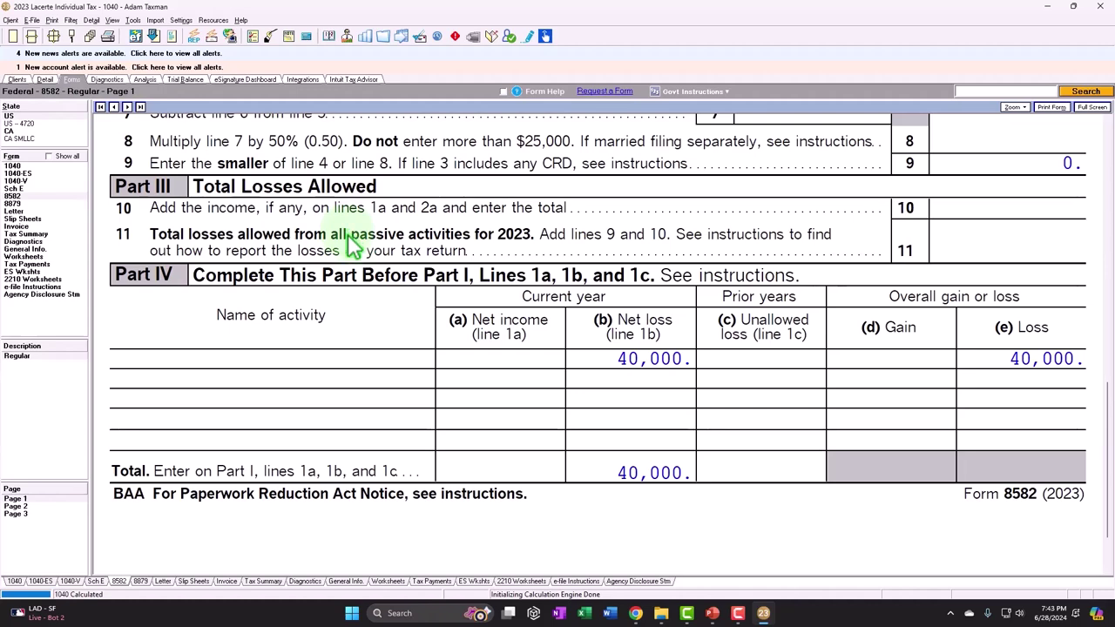
pyautogui.scroll(3, 283, 296)
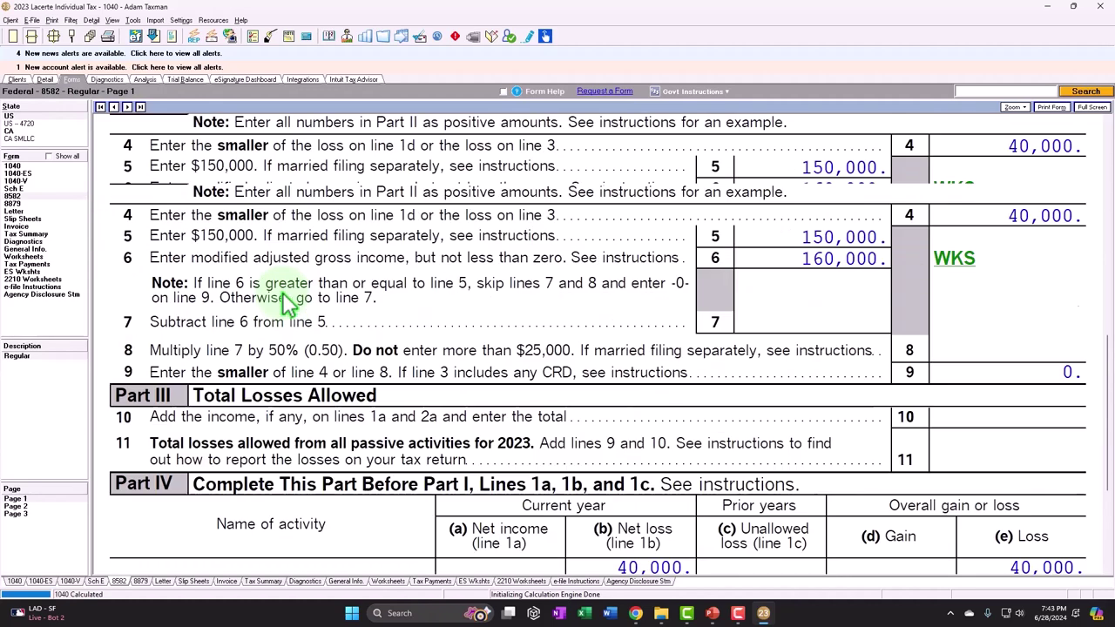
pyautogui.scroll(1, 288, 305)
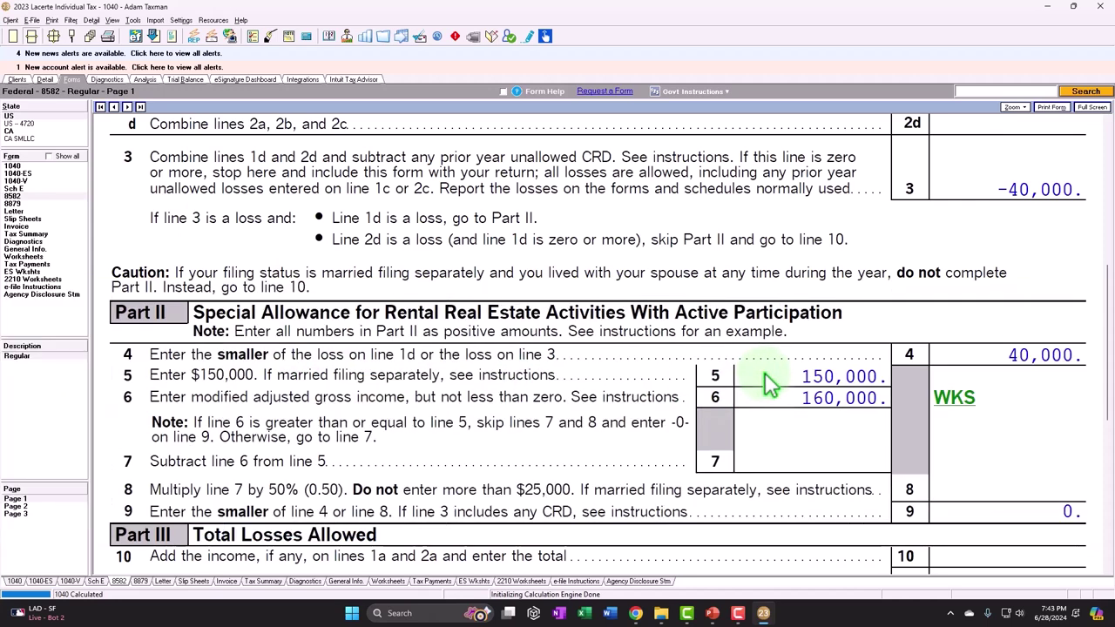
pyautogui.scroll(-5, 767, 383)
pyautogui.scroll(-3, 767, 383)
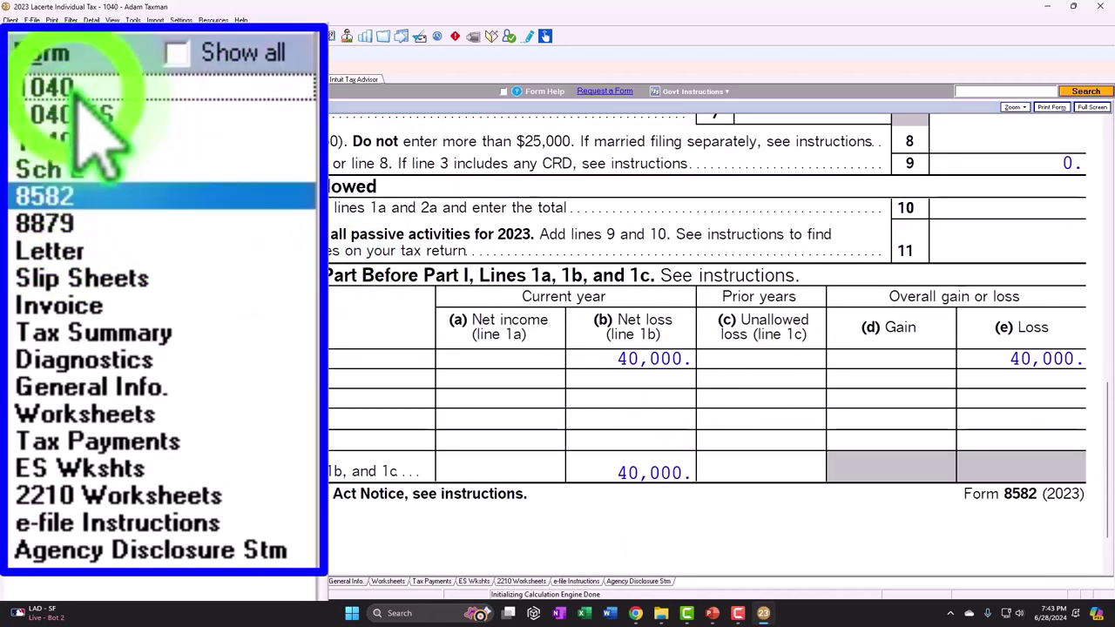
# - Check the wages, total income and adjusted gross income lines on Form 1040 page 1
pyautogui.click(12, 166)
pyautogui.scroll(-10, 621, 357)
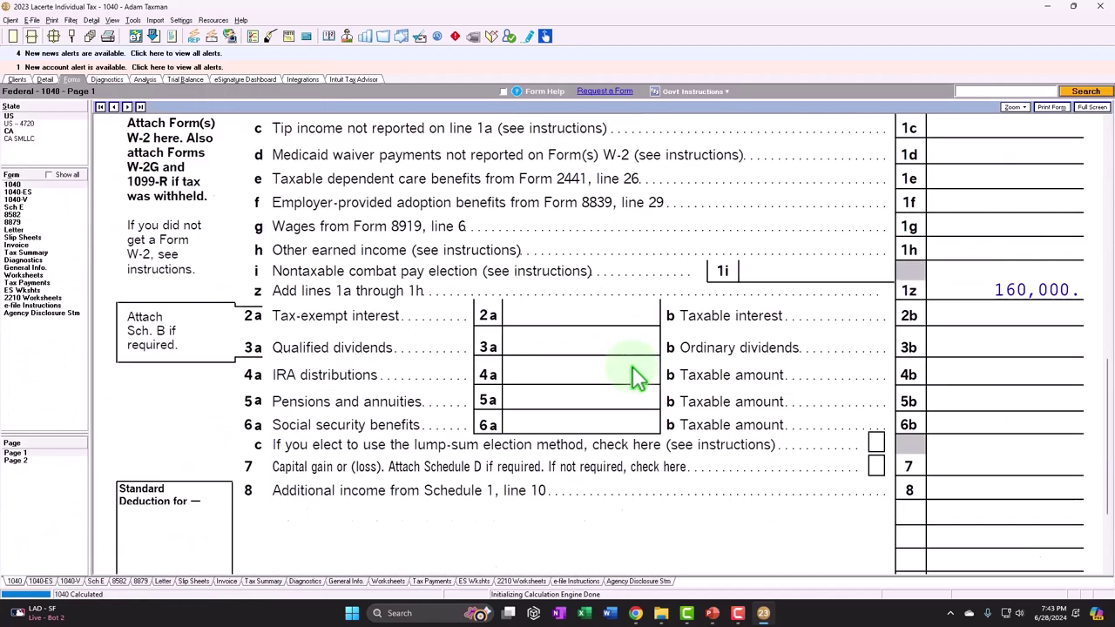
pyautogui.scroll(-2, 636, 376)
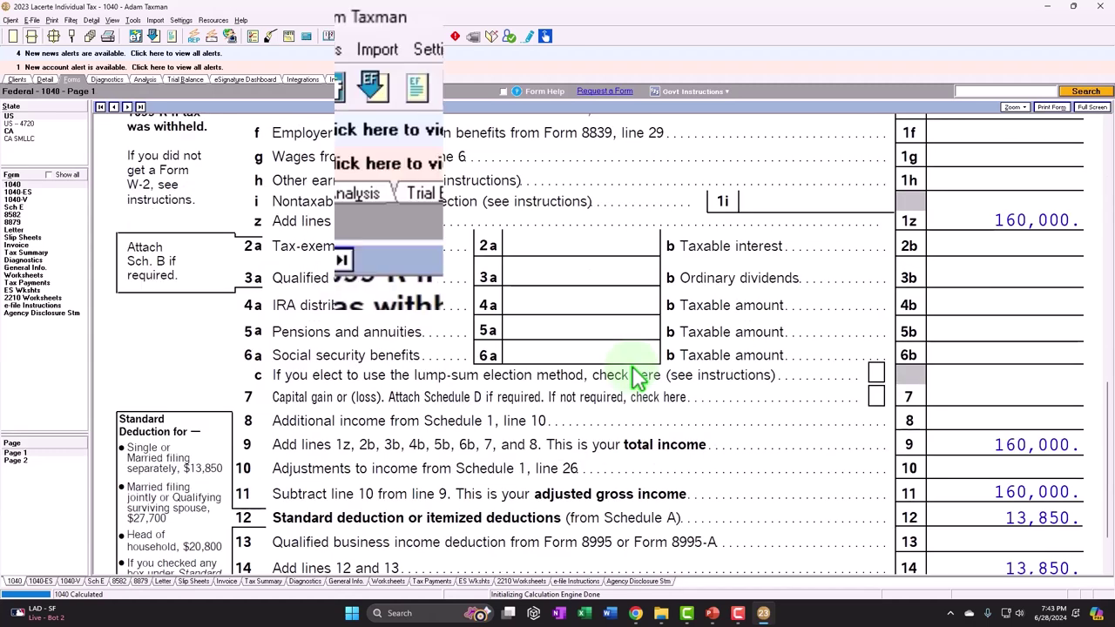
# - Set the wages of the W-2 entry to 100,000 in the wages input
pyautogui.click(44, 79)
pyautogui.click(556, 180)
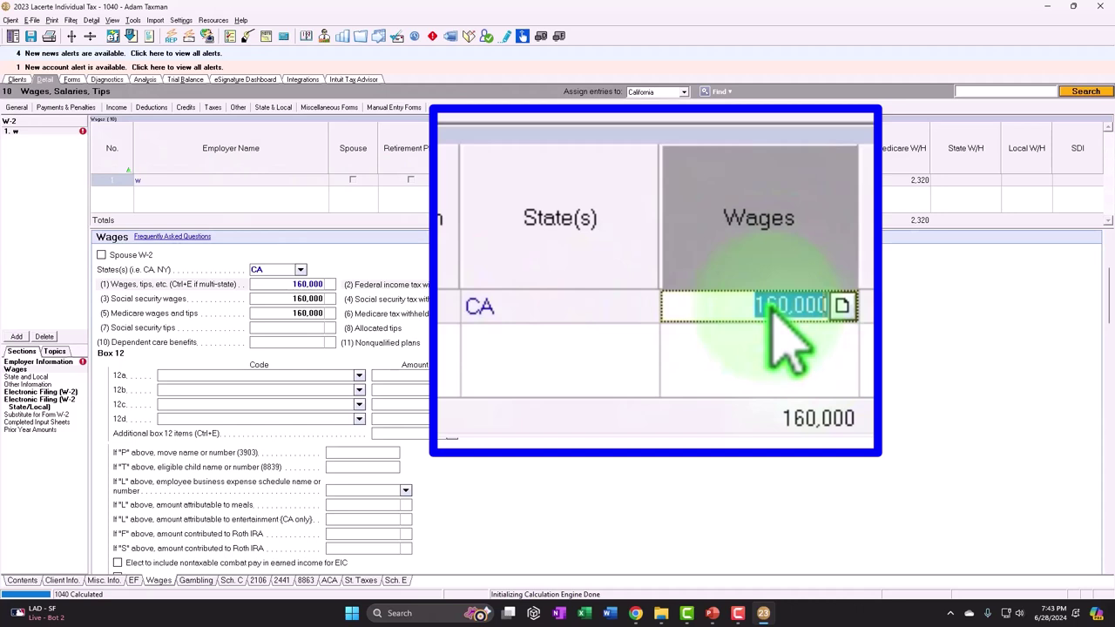
pyautogui.write('100,')
pyautogui.write('0000')
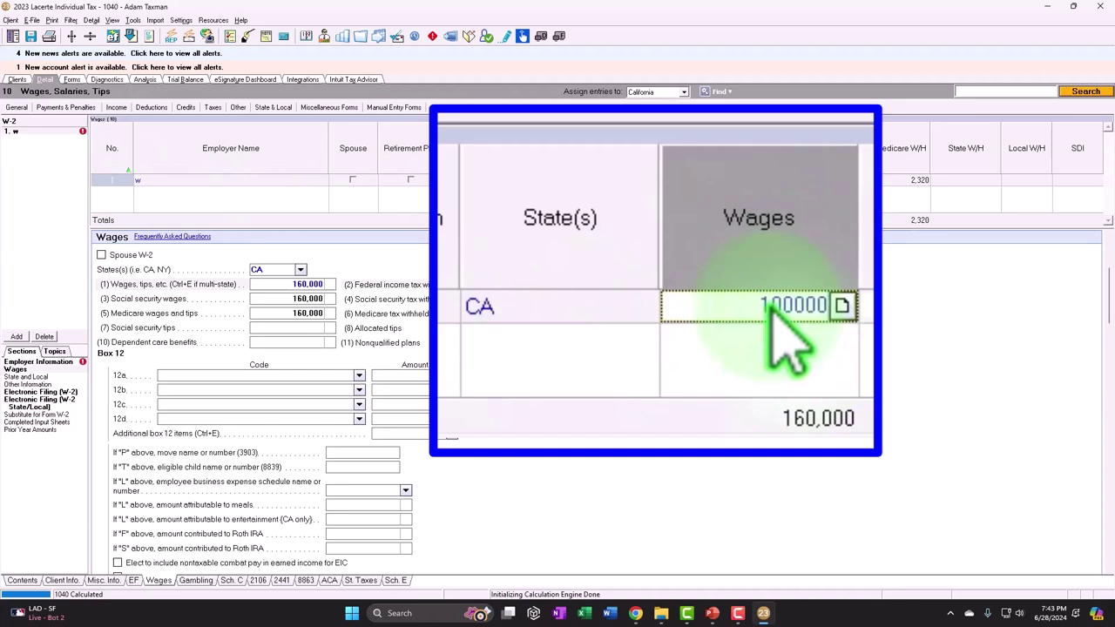
pyautogui.press('Tab')
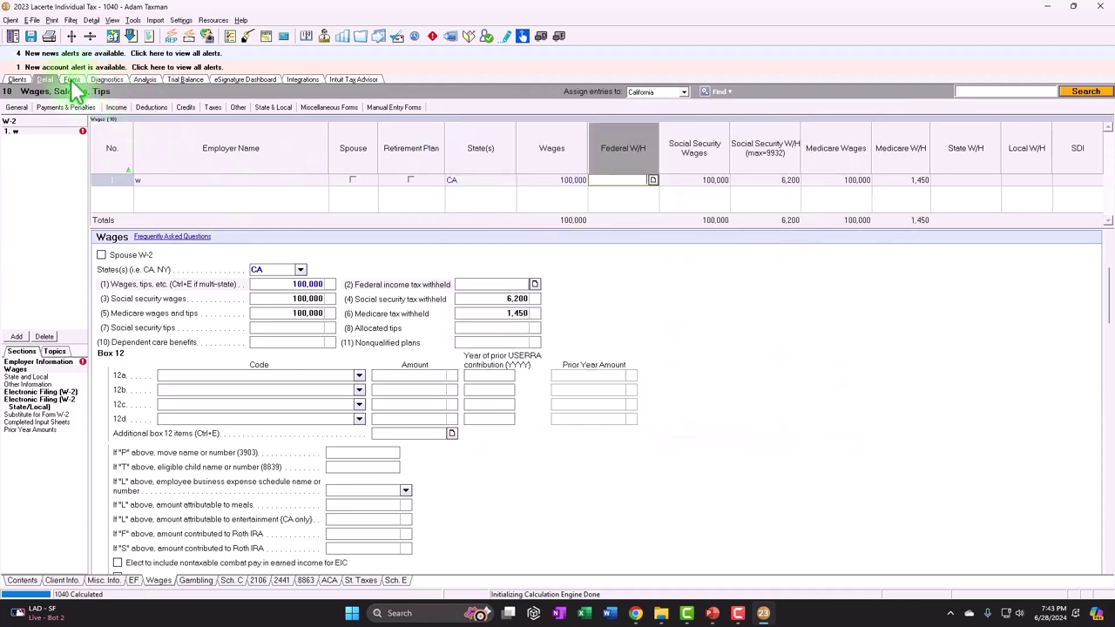
# - Set the employer name of the wage entry to W-2 1 and check the Schedule 1 amount on Form 1040 line 8
pyautogui.click(162, 179)
pyautogui.press('Down')
pyautogui.press('Down')
pyautogui.press('Return')
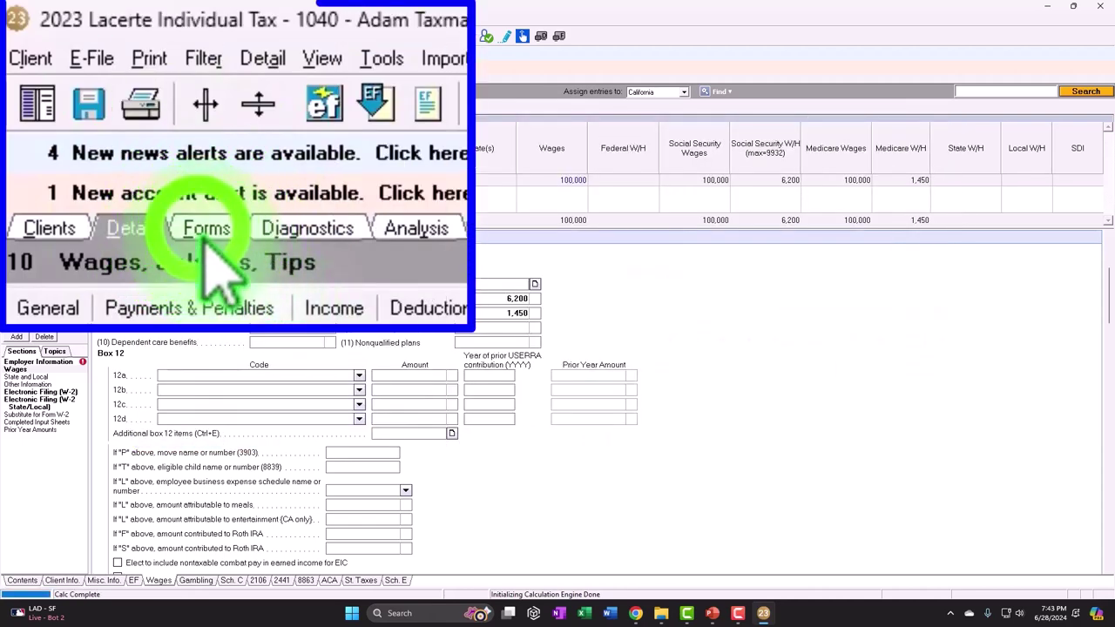
pyautogui.click(71, 81)
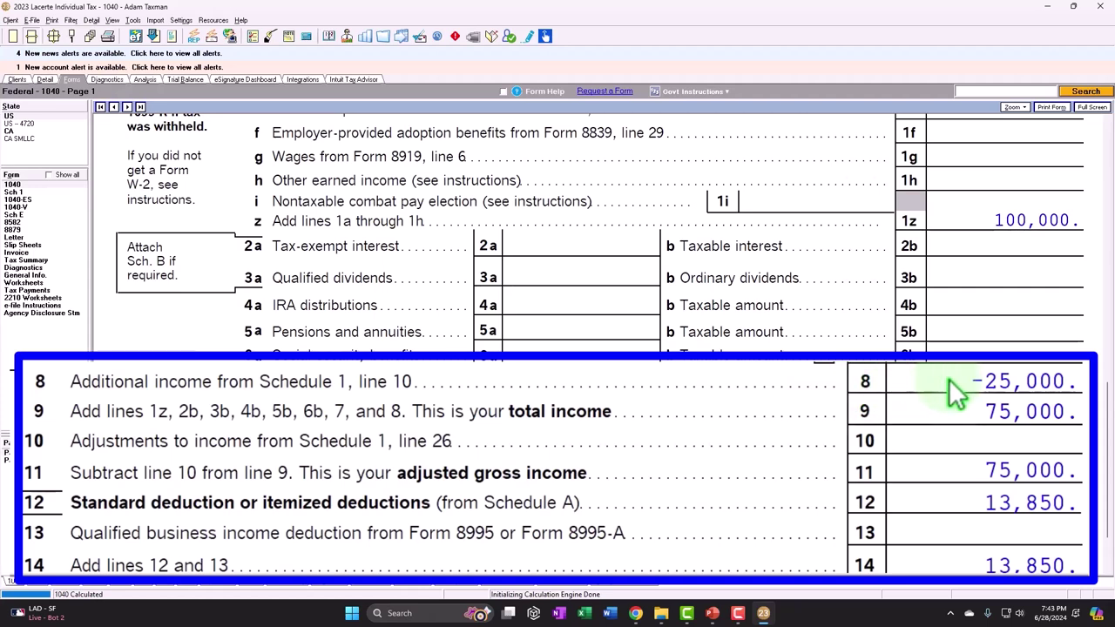
# - Set the W-2 wages to 160,000 and check additional income and adjusted gross income on Form 1040
pyautogui.click(48, 79)
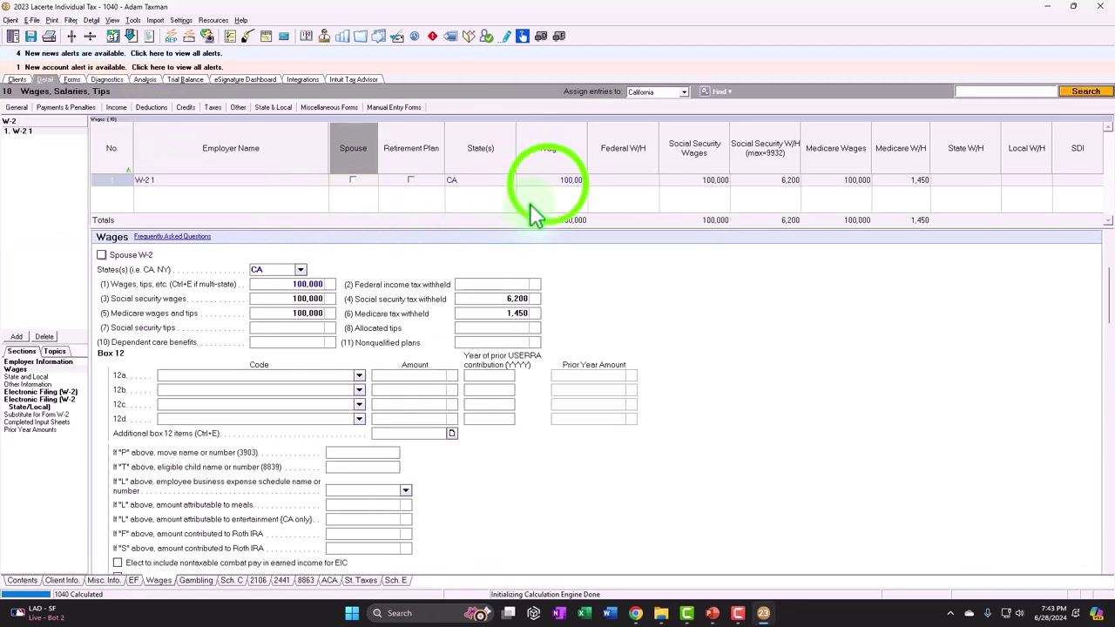
pyautogui.click(549, 182)
pyautogui.write('160,000')
pyautogui.press('Tab')
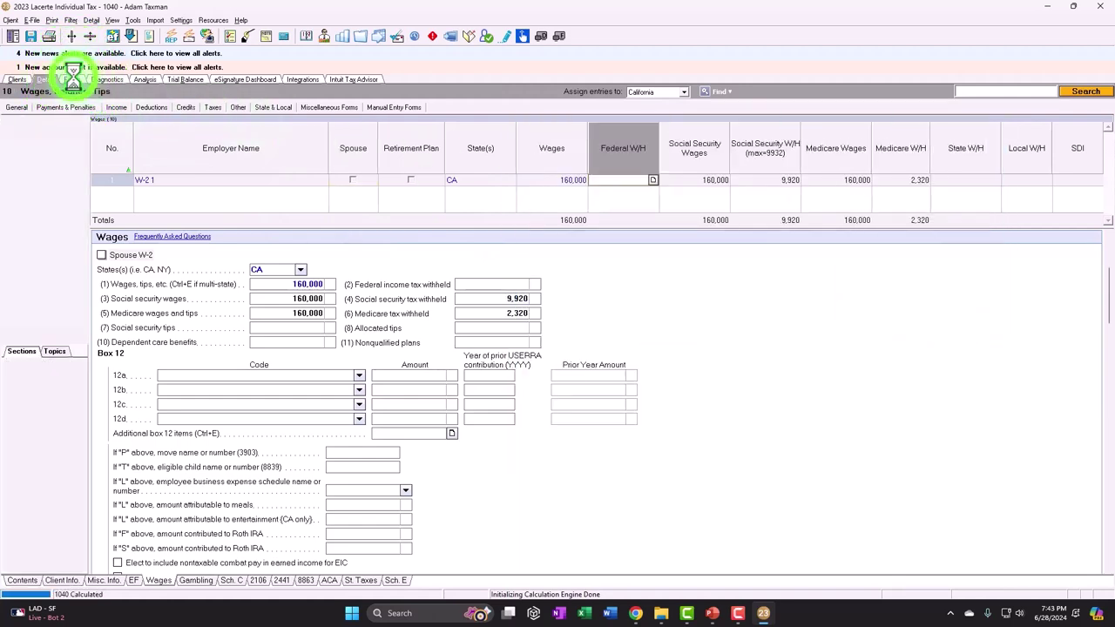
pyautogui.click(73, 79)
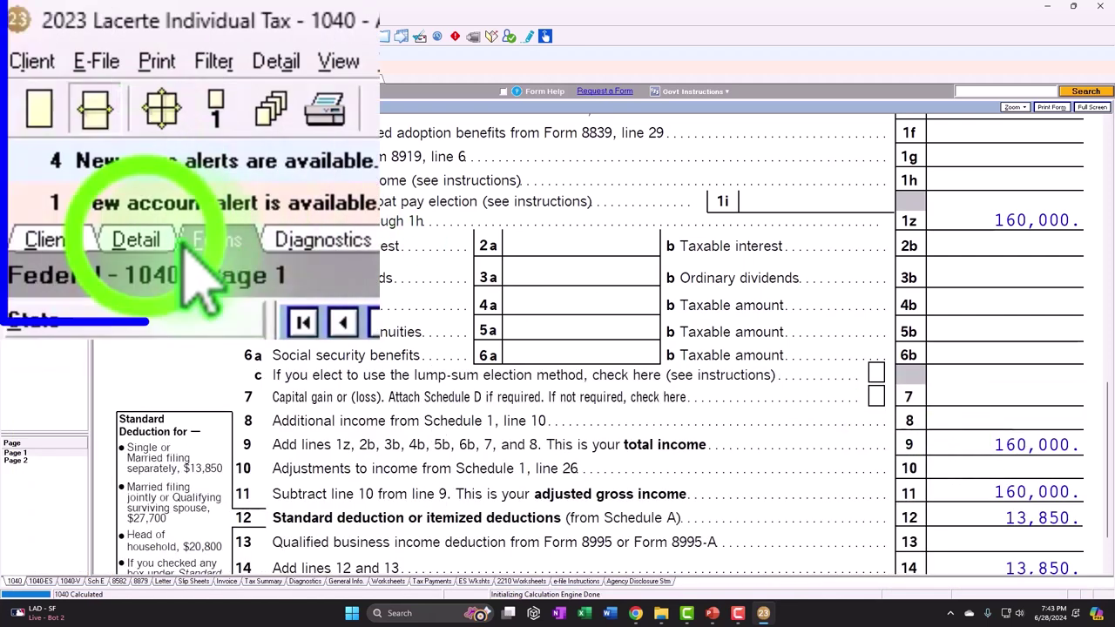
# - Set the W-2 wages to 130,000 and check how much rental loss reaches Form 1040 line 8
pyautogui.click(48, 79)
pyautogui.click(523, 180)
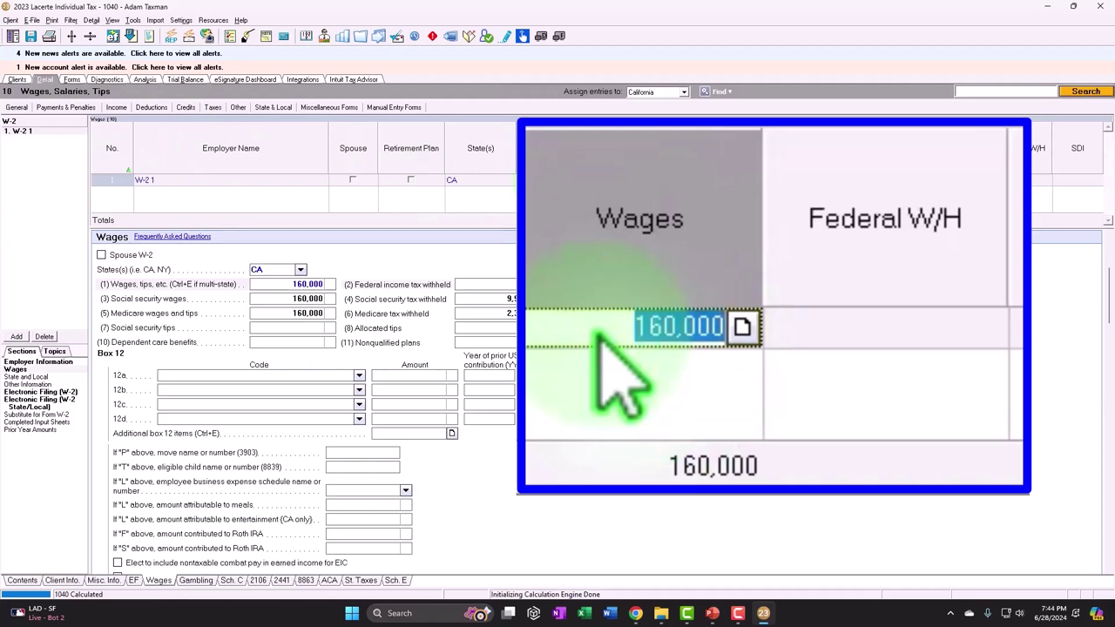
pyautogui.write('130000')
pyautogui.press('Tab')
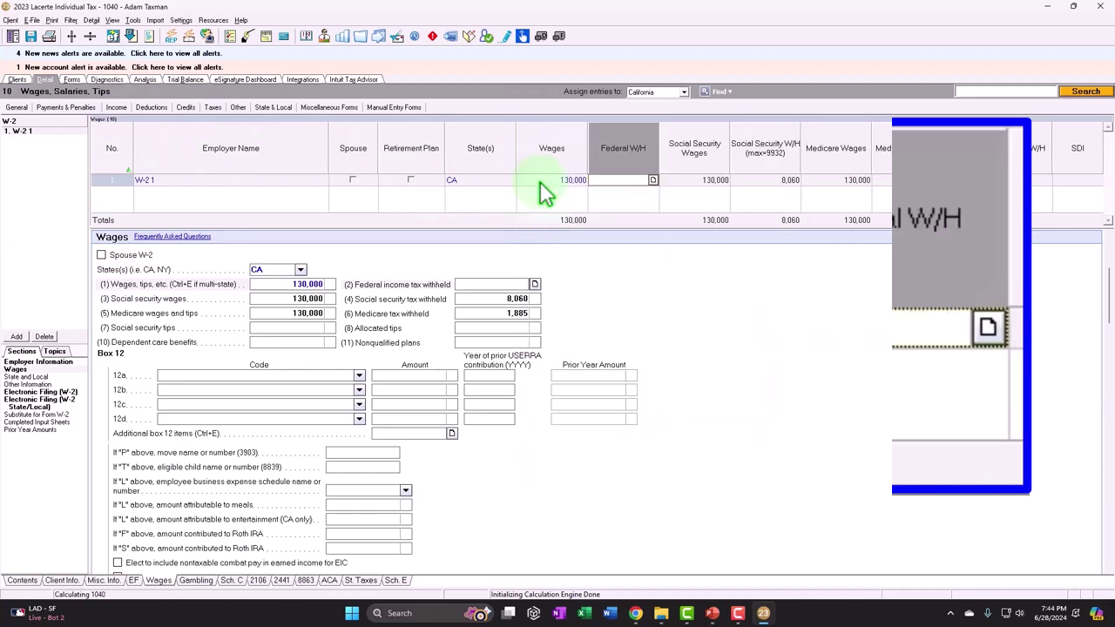
pyautogui.click(71, 79)
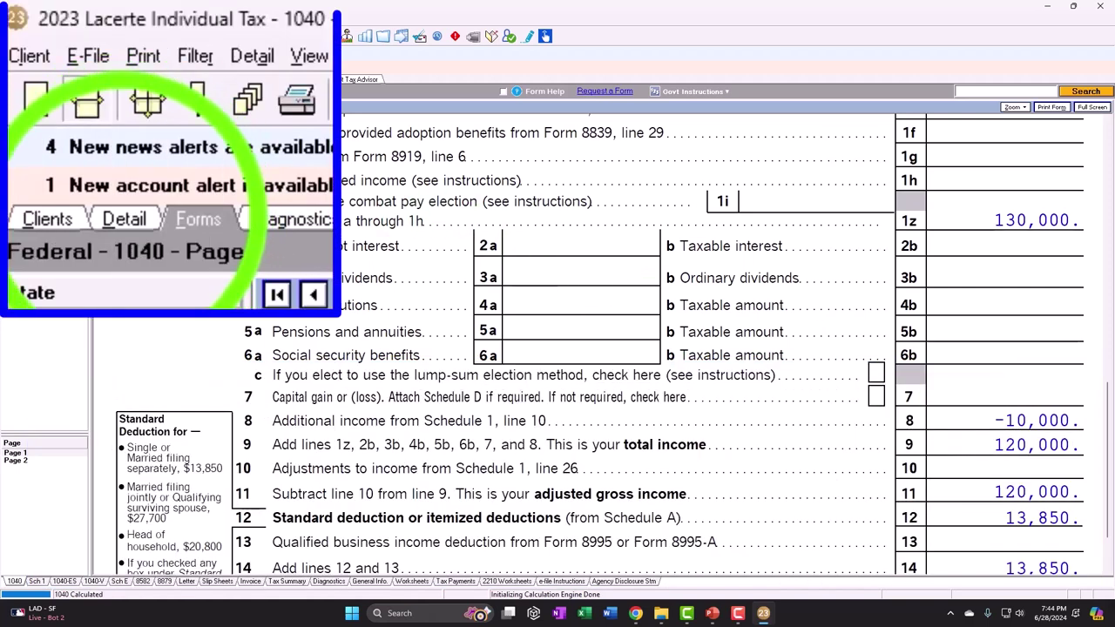
# - Change the filing status in the client information to Married filing jointly
pyautogui.click(44, 80)
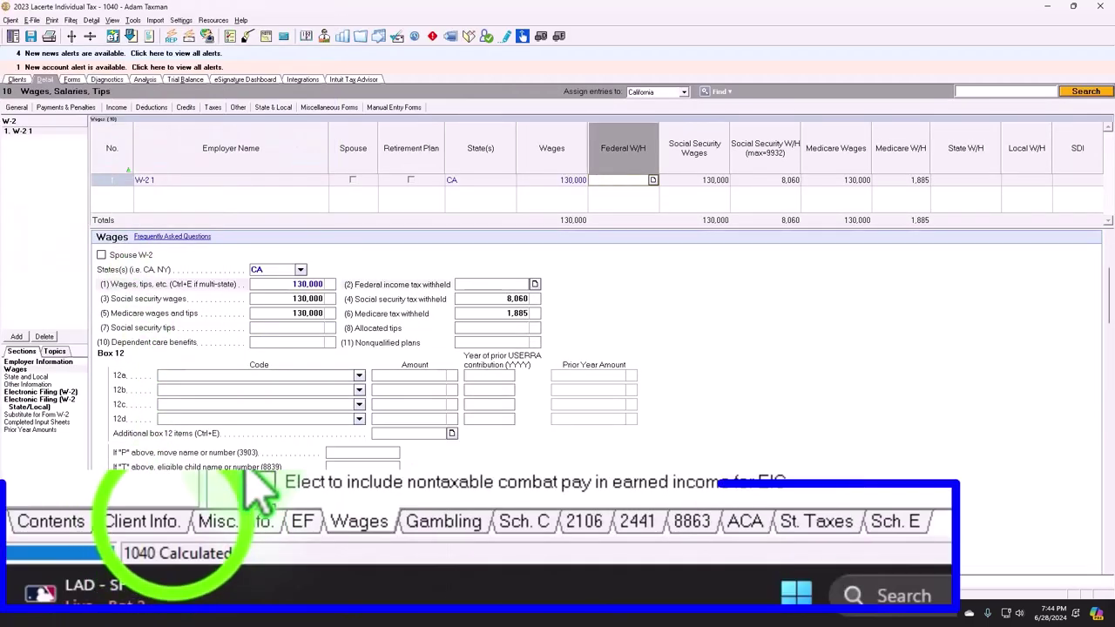
pyautogui.click(75, 580)
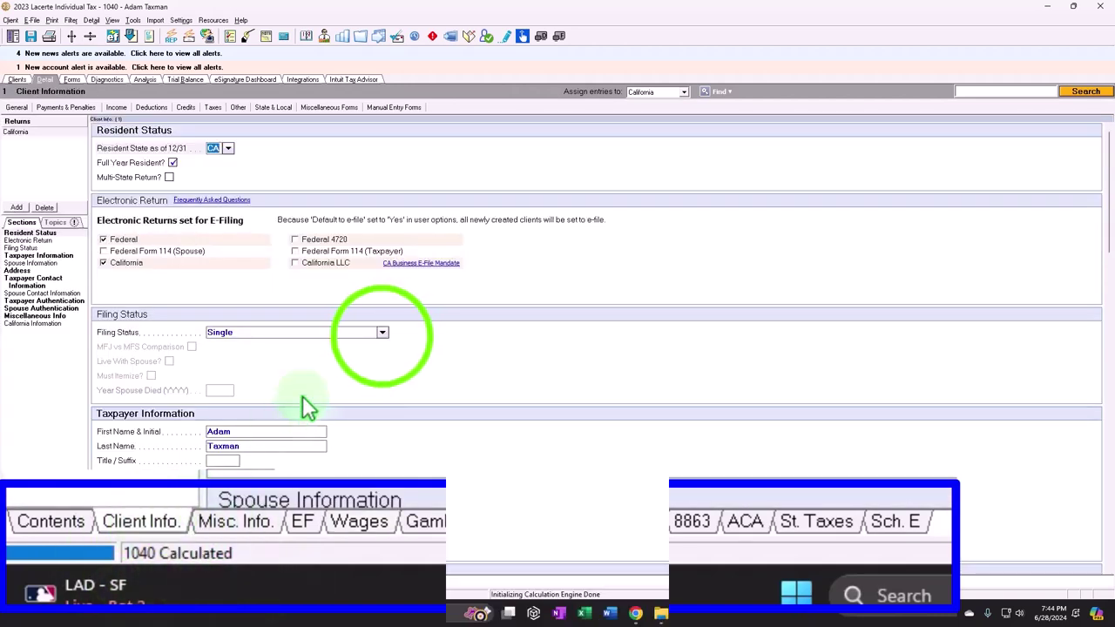
pyautogui.click(381, 330)
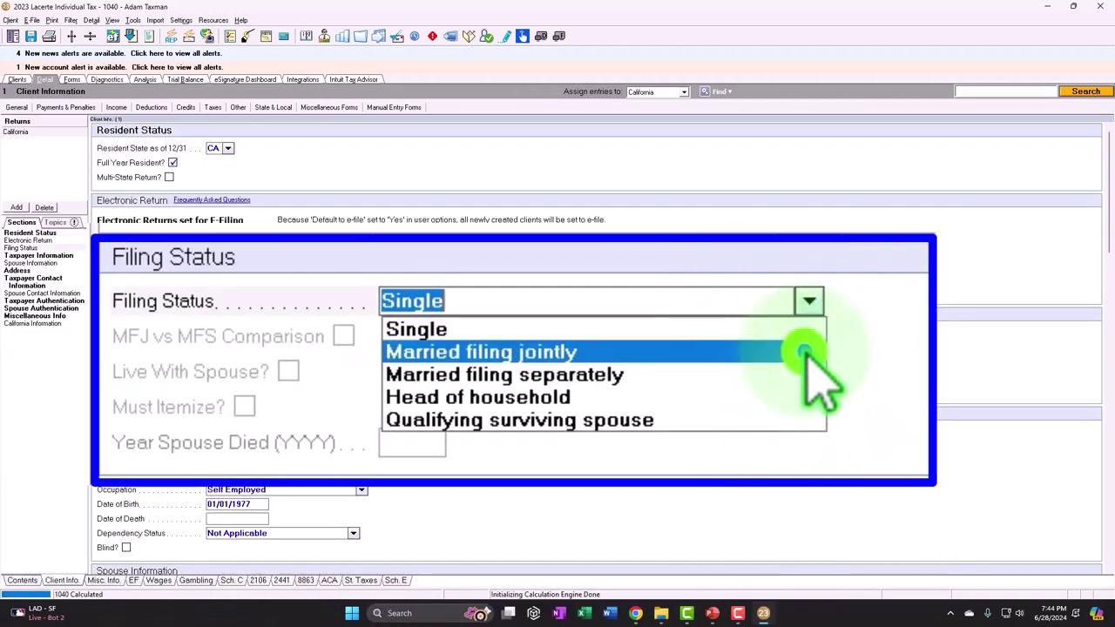
pyautogui.click(806, 352)
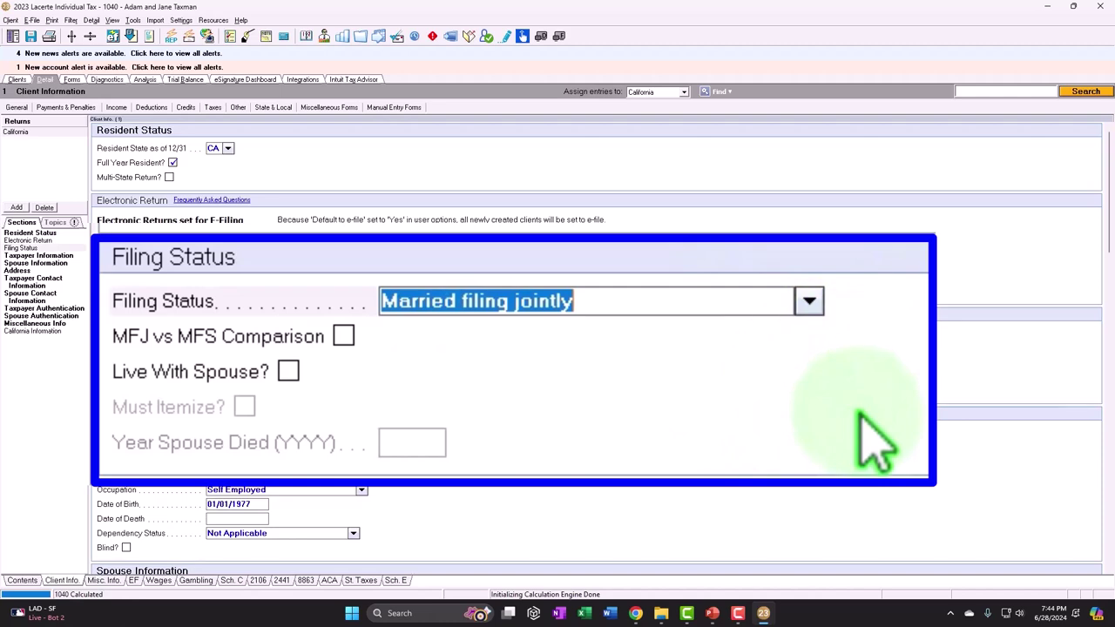
# - Check the joint return's additional income, adjusted gross income and standard deduction on Form 1040 page 1
pyautogui.click(74, 80)
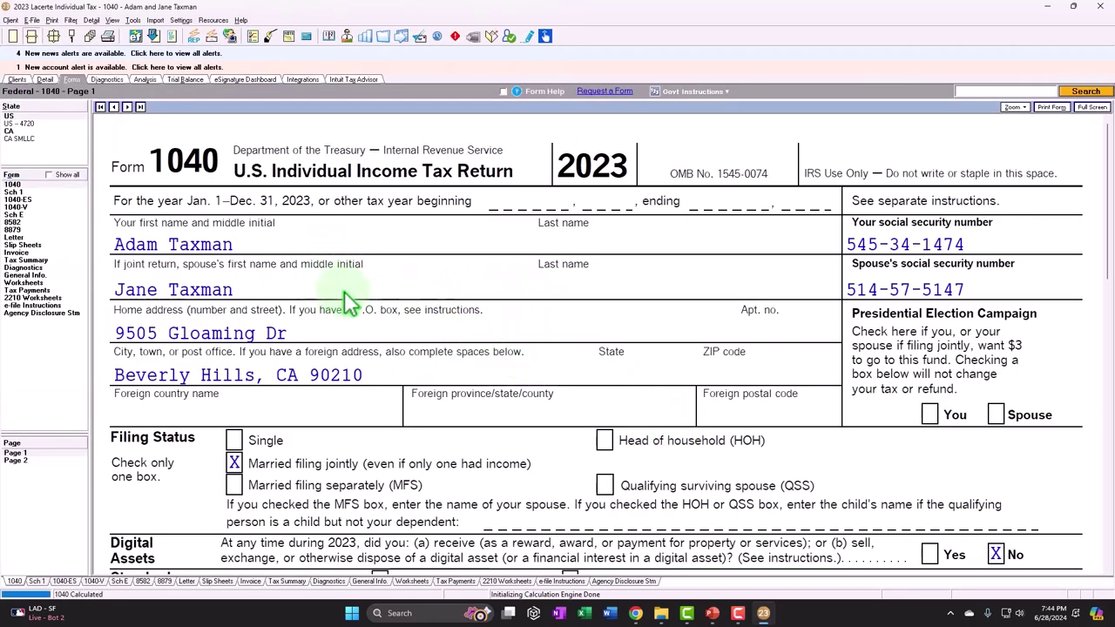
pyautogui.scroll(-4, 356, 392)
pyautogui.scroll(-12, 495, 403)
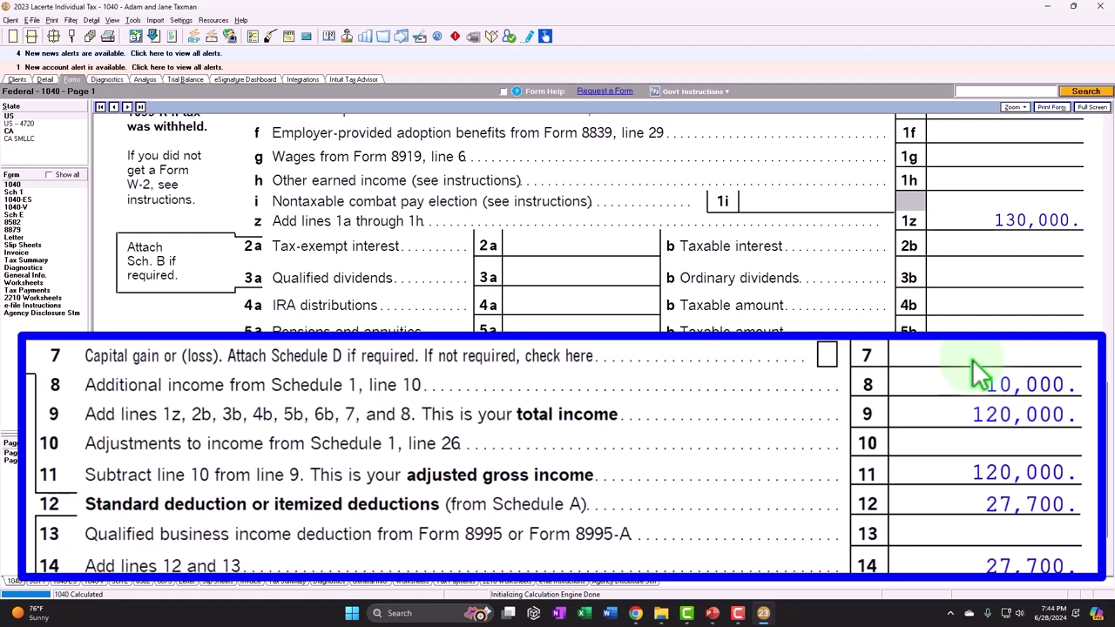
# - Trace the Form 1040 additional income line to the Schedule E input and review its ownership and participation options
pyautogui.doubleClick(995, 399)
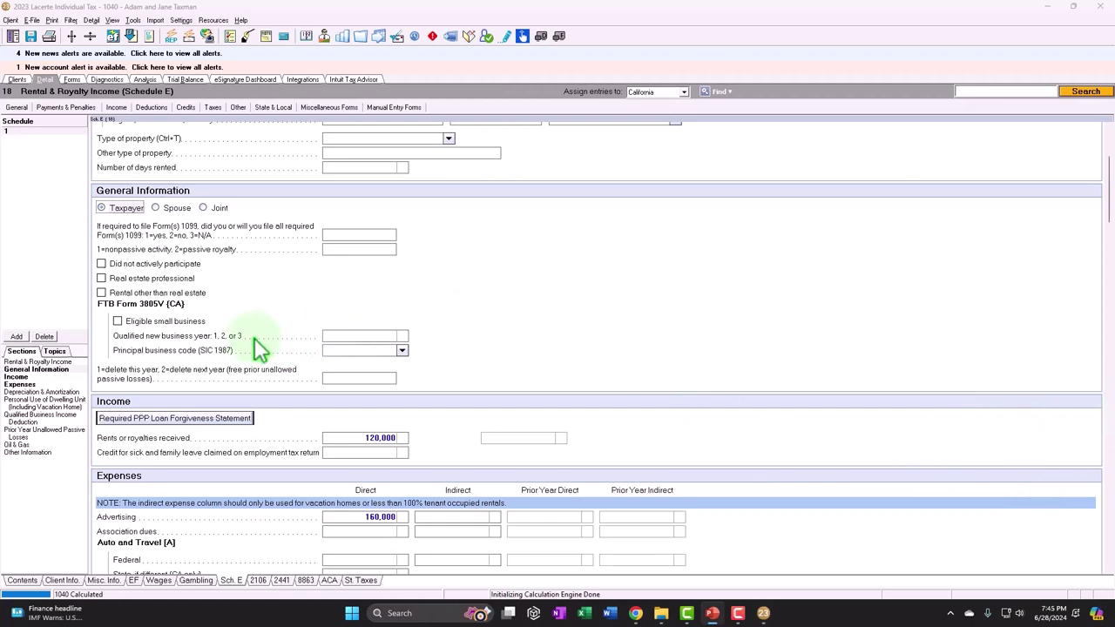
pyautogui.scroll(-2, 253, 348)
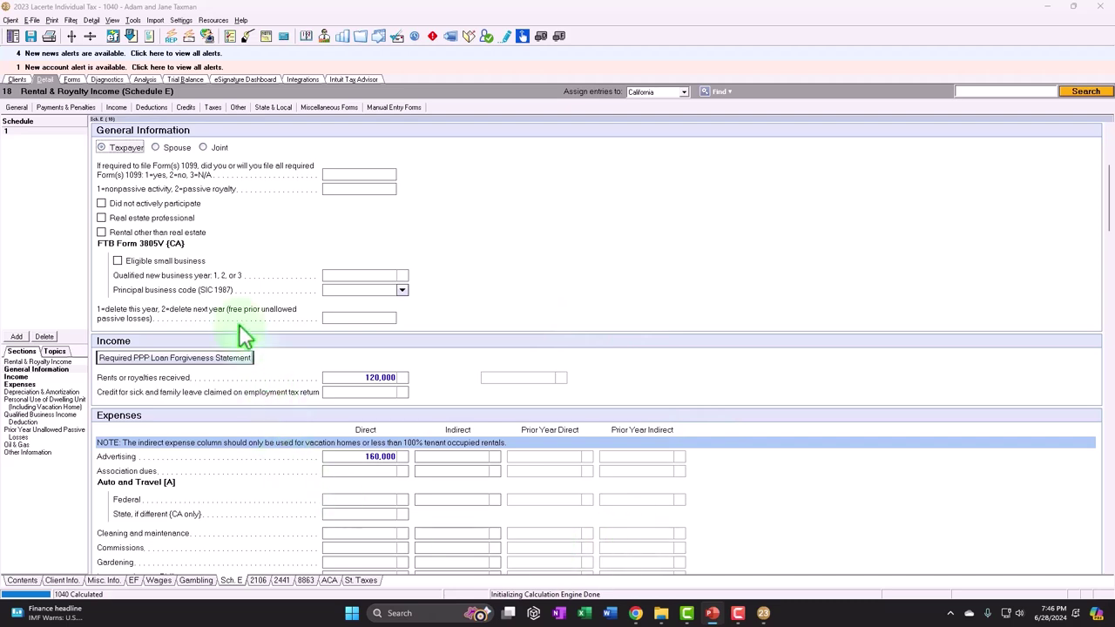
pyautogui.scroll(3, 256, 315)
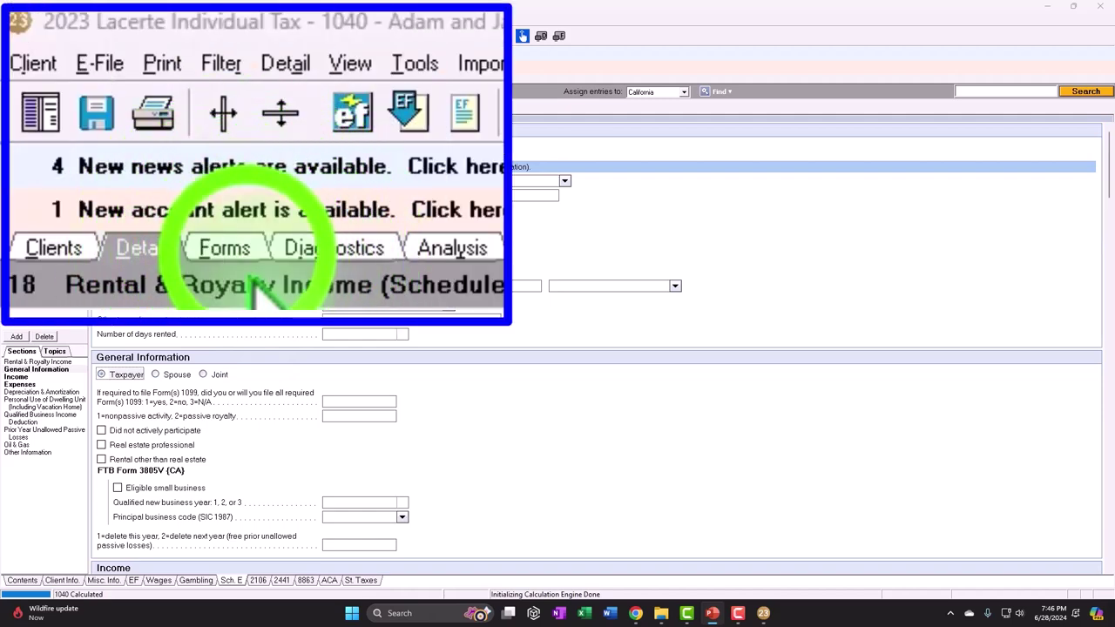
# - Return to Form 1040 and review the filing status and spouse information on page 1
pyautogui.click(75, 80)
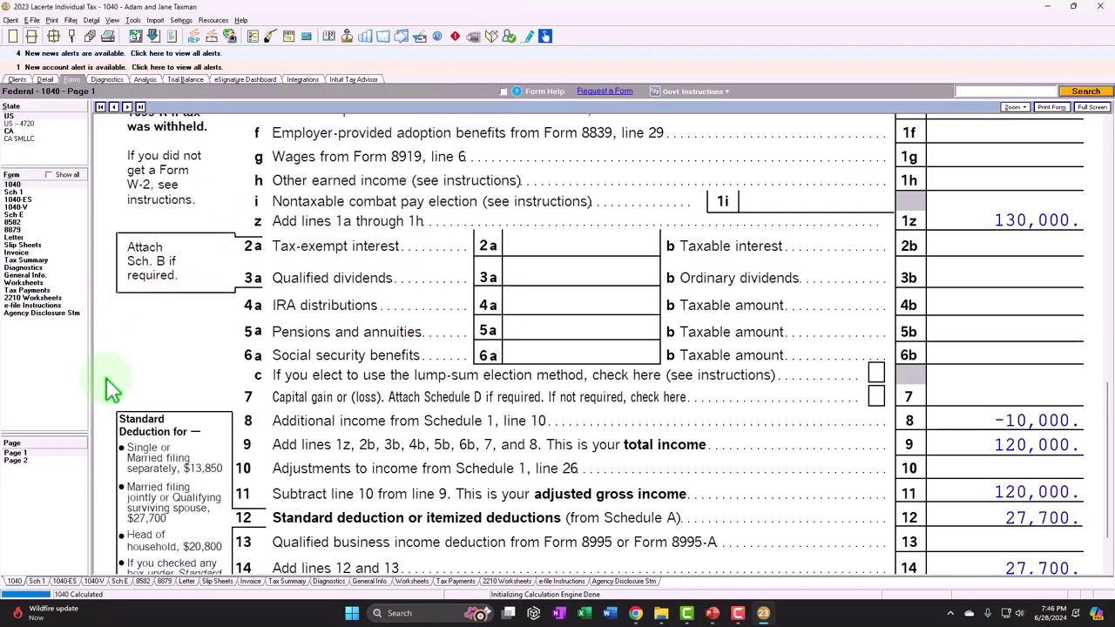
pyautogui.scroll(10, 214, 381)
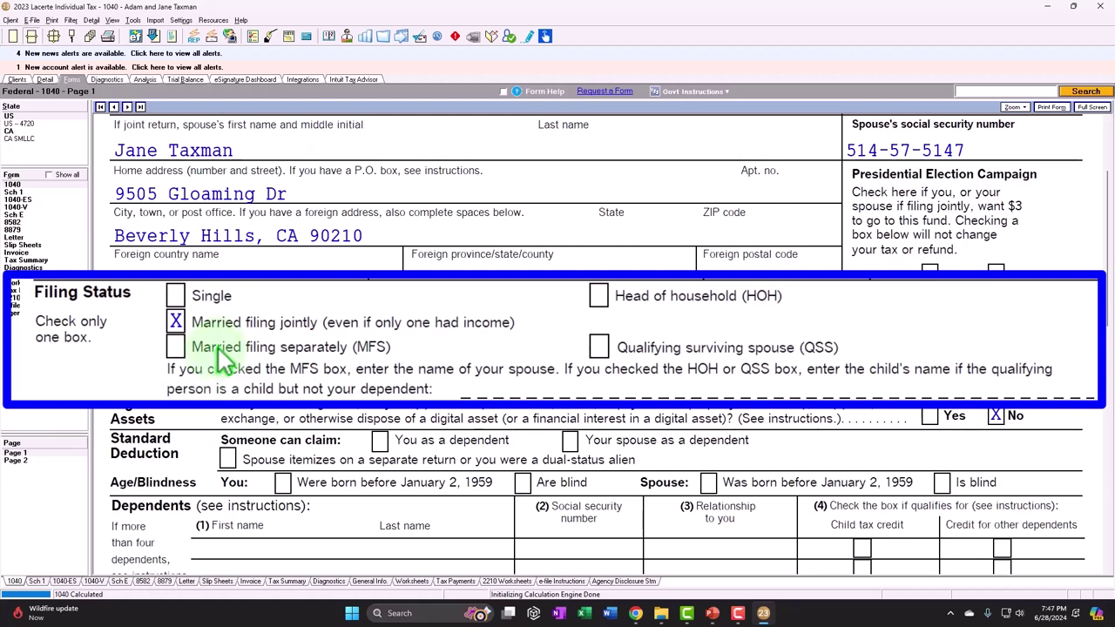
pyautogui.scroll(-3, 272, 352)
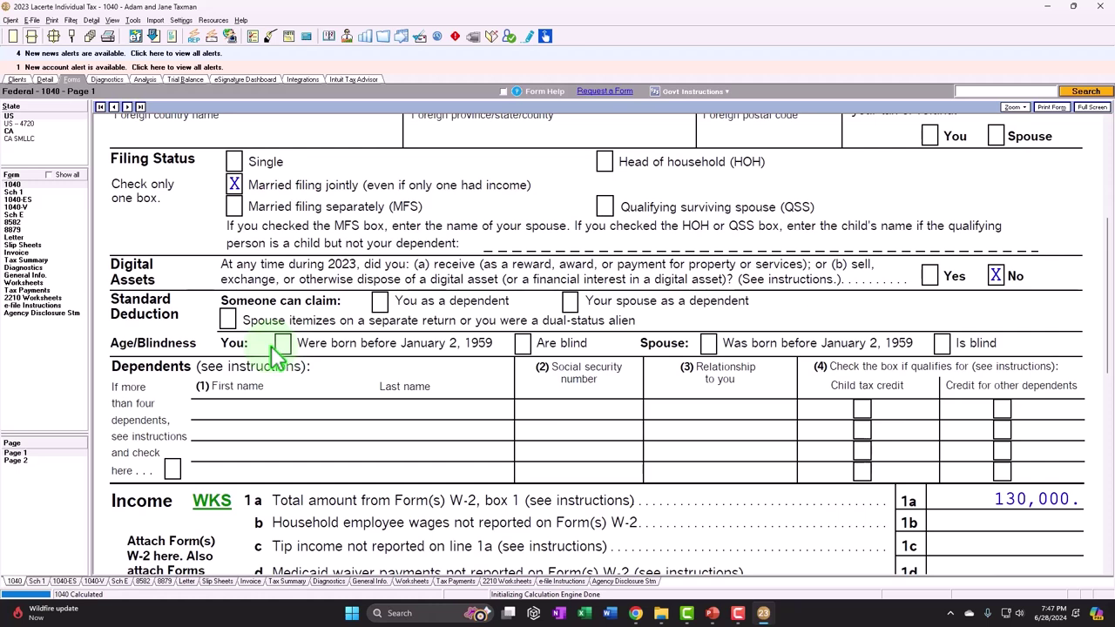
pyautogui.scroll(3, 277, 352)
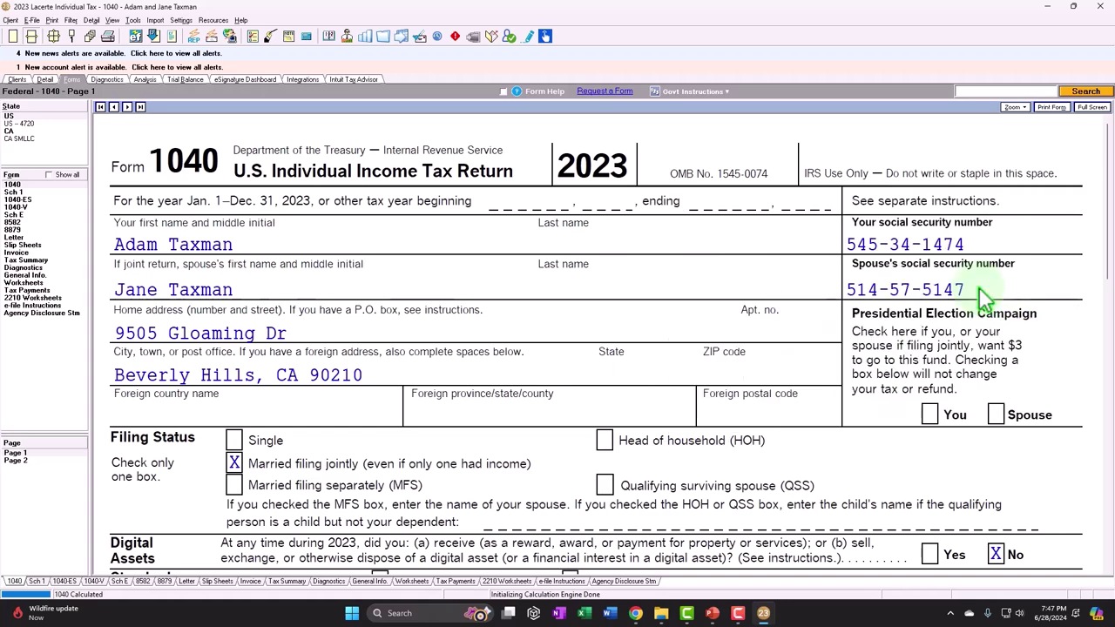
# - Review the rents received, expenses and property details on the Schedule E form
pyautogui.click(38, 215)
pyautogui.scroll(-10, 547, 372)
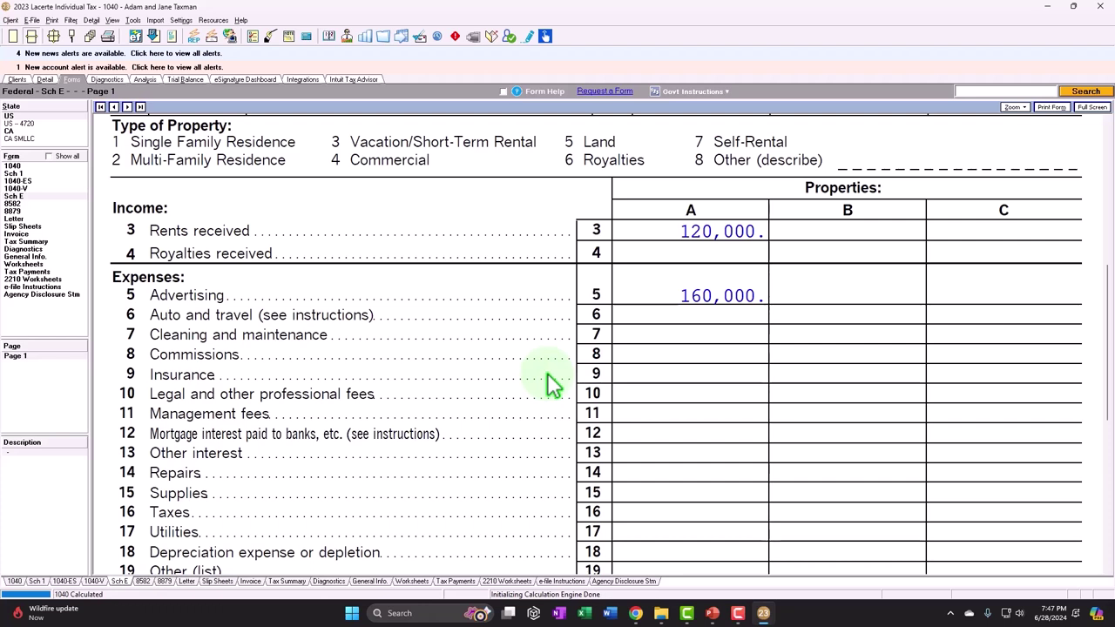
pyautogui.scroll(5, 549, 381)
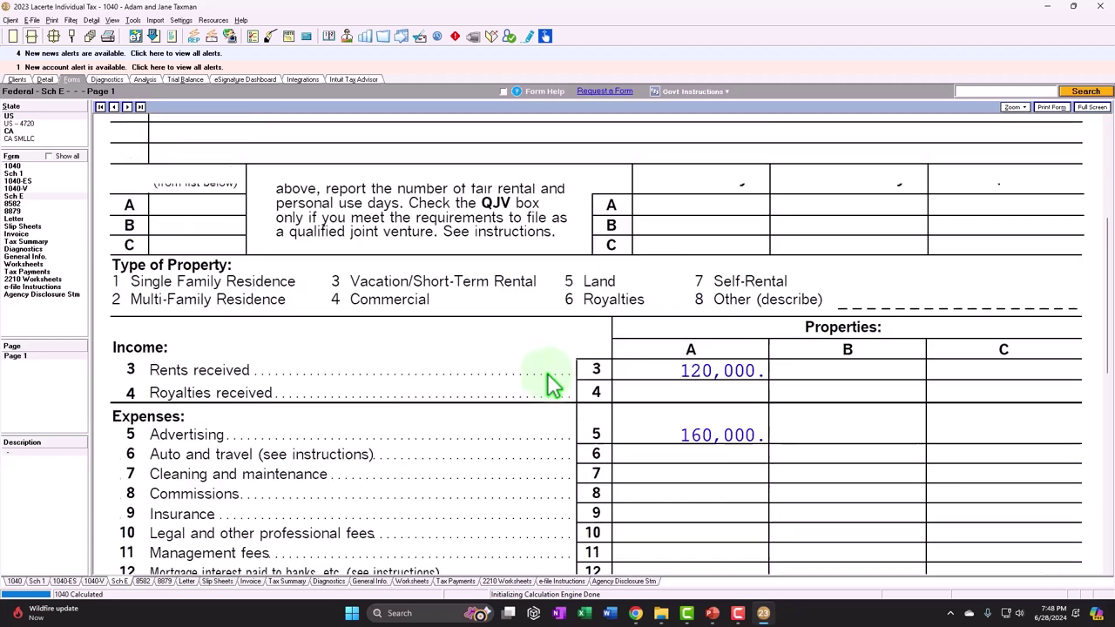
pyautogui.scroll(1, 549, 379)
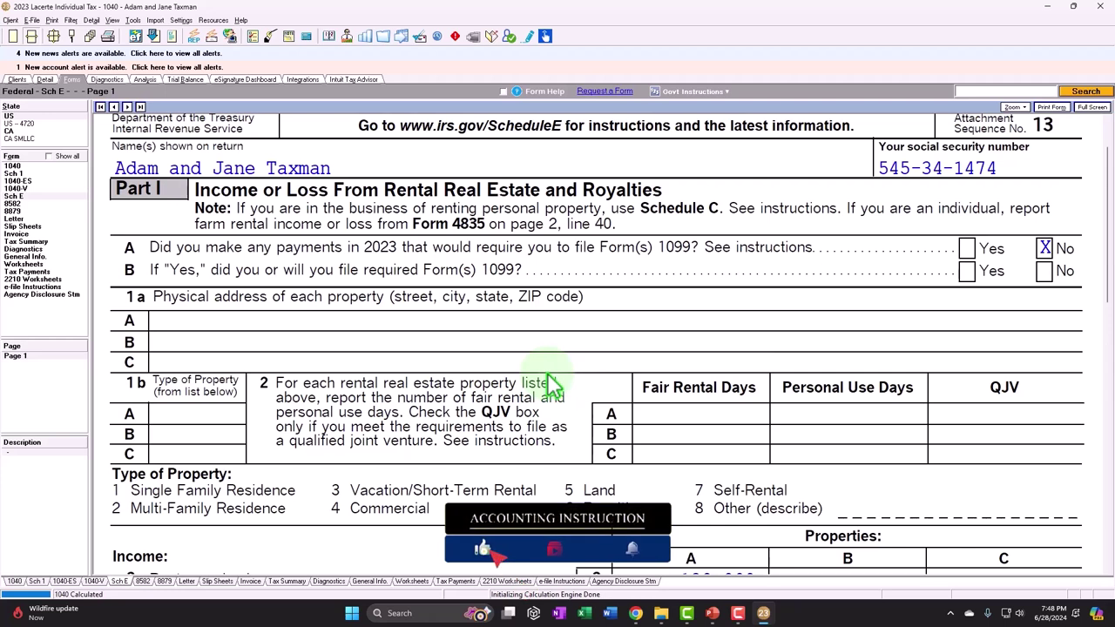
pyautogui.scroll(1, 548, 383)
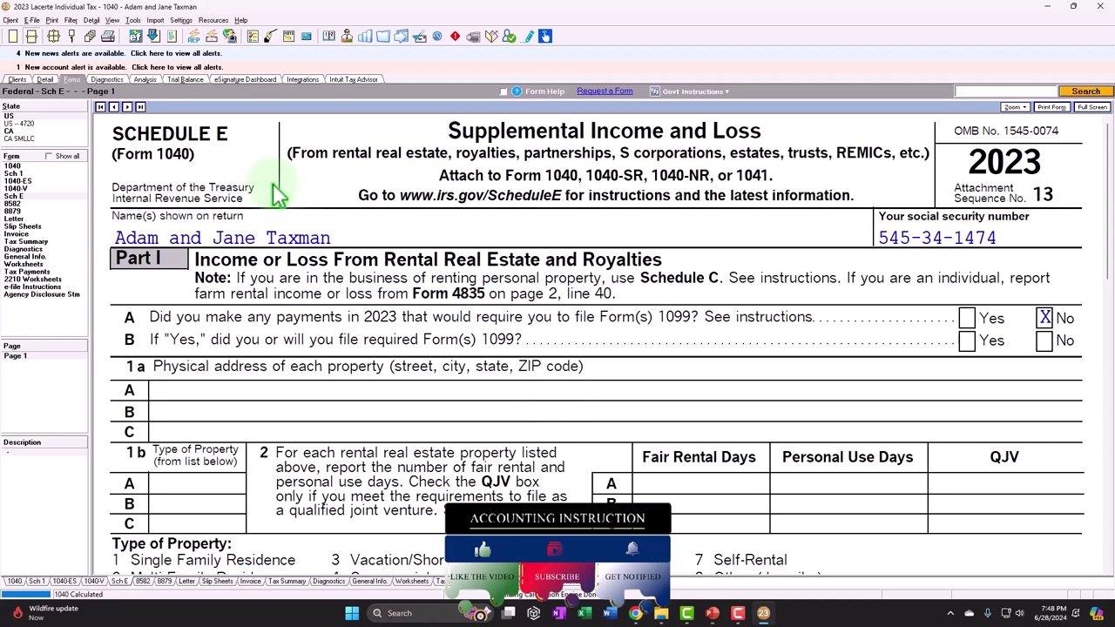
# - Delete rental schedule 1 from the Schedule E input and confirm the deletion
pyautogui.press('super+plus')
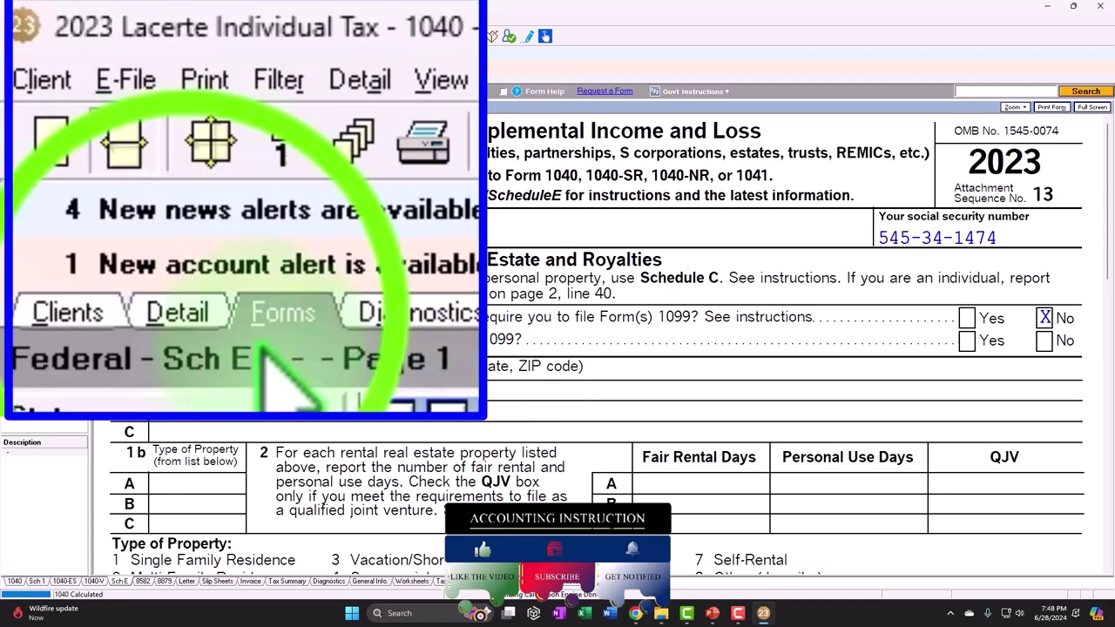
pyautogui.click(178, 316)
pyautogui.press('super+Escape')
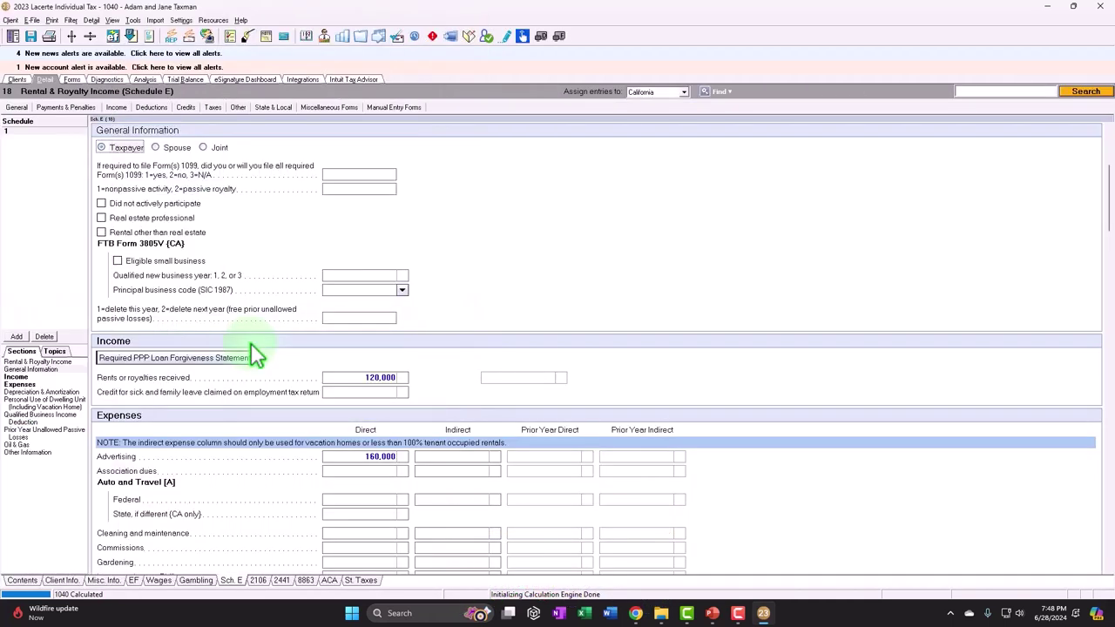
pyautogui.press('super+plus')
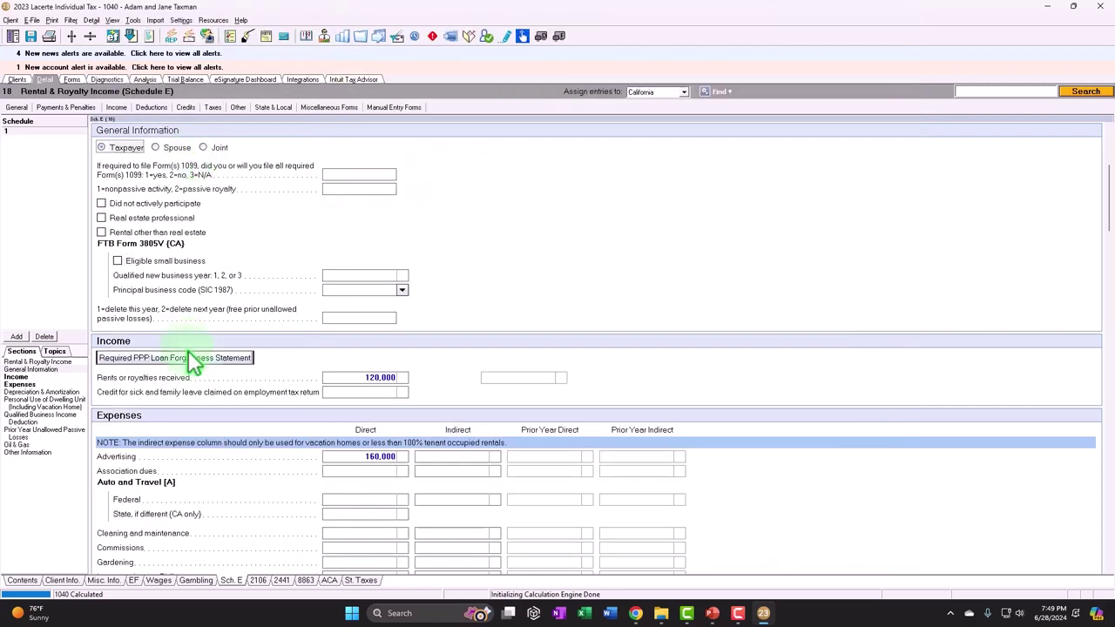
pyautogui.scroll(5, 143, 397)
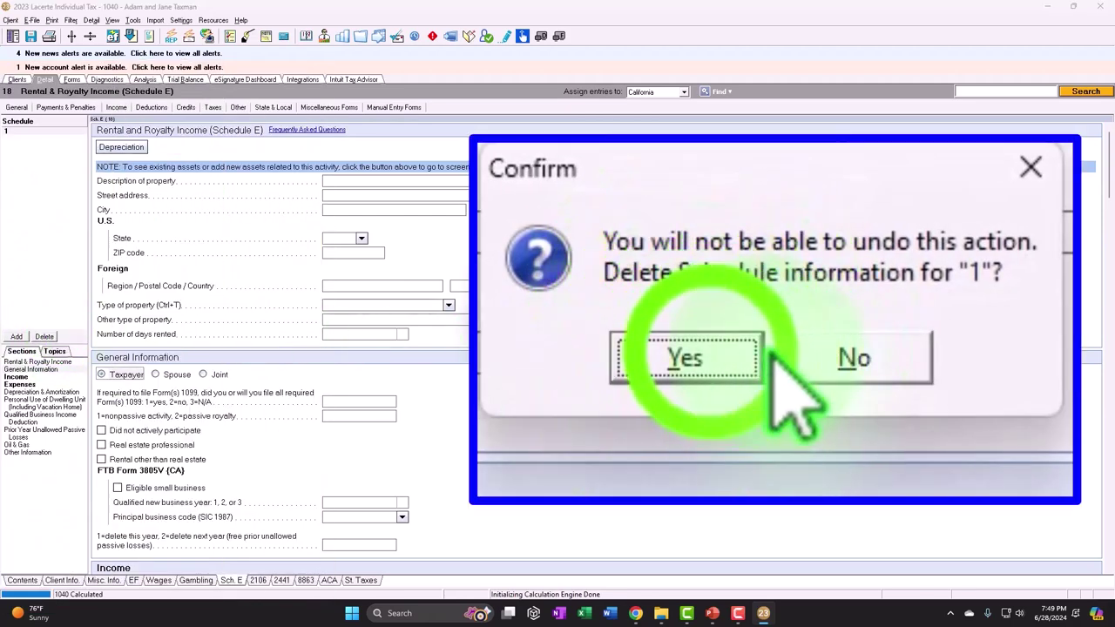
pyautogui.click(244, 166)
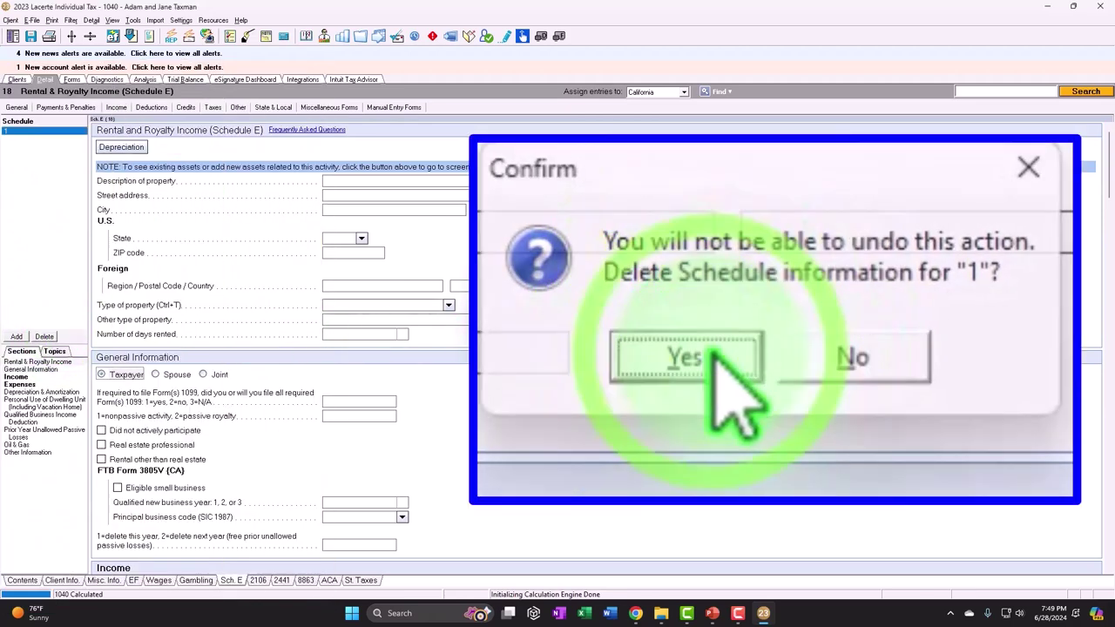
# - Open the Schedule C business income input and enter 120,000 as federal gross receipts or sales
pyautogui.click(116, 107)
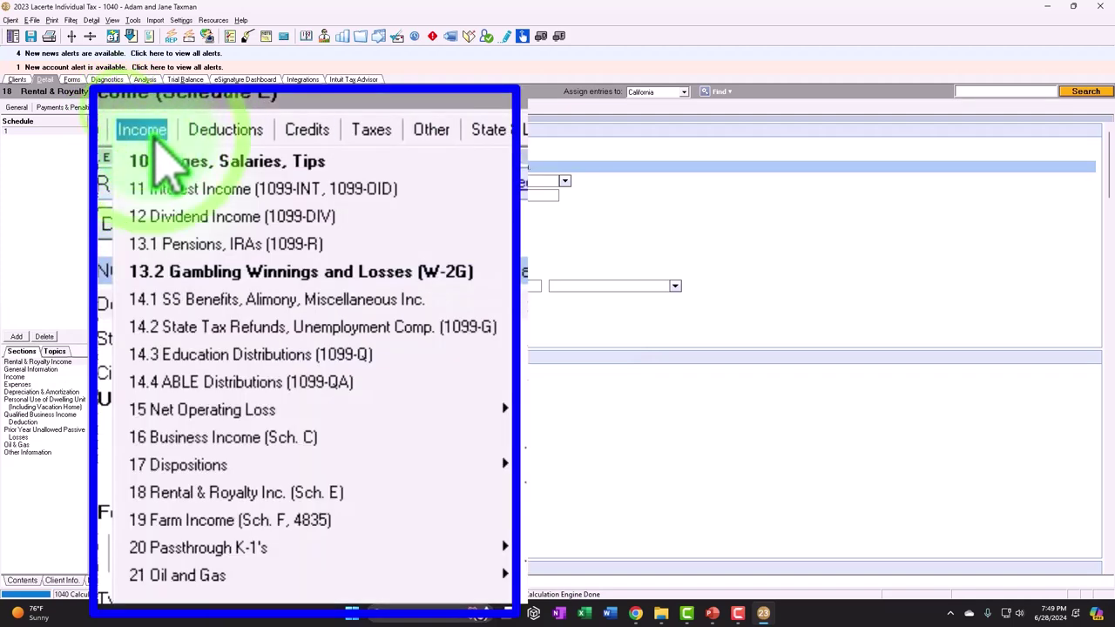
pyautogui.click(166, 243)
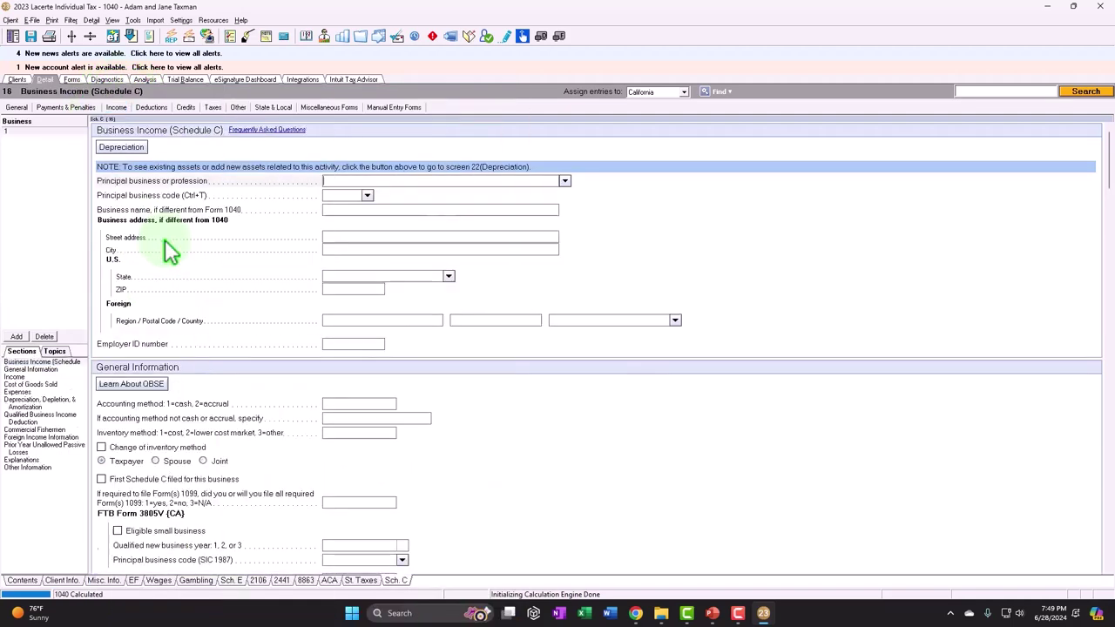
pyautogui.scroll(-5, 324, 283)
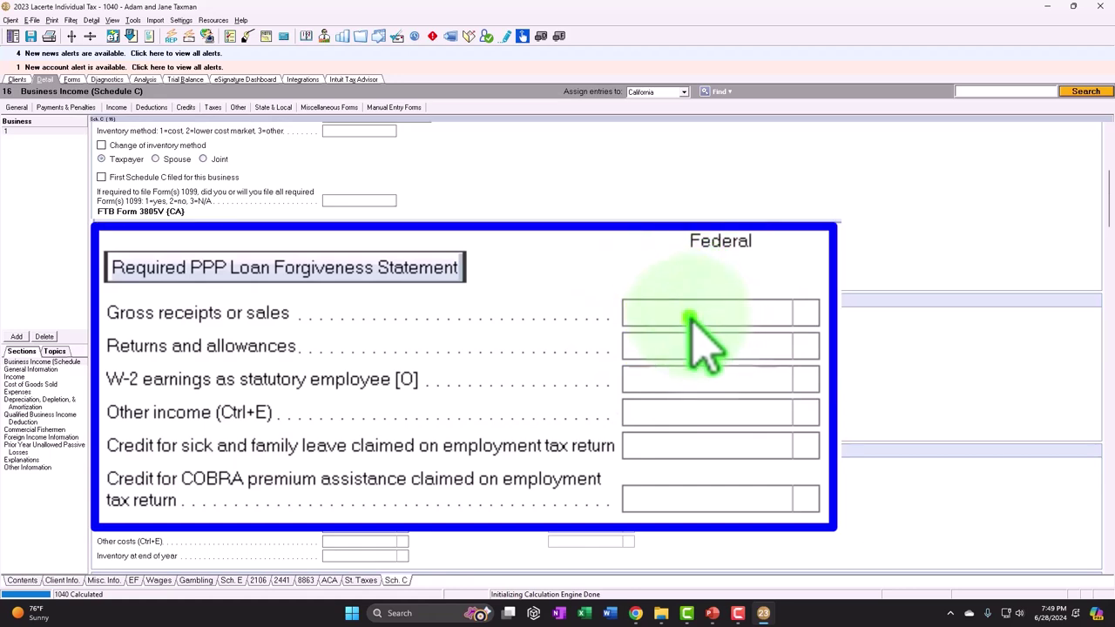
pyautogui.click(350, 338)
pyautogui.write('120000')
pyautogui.press('Return')
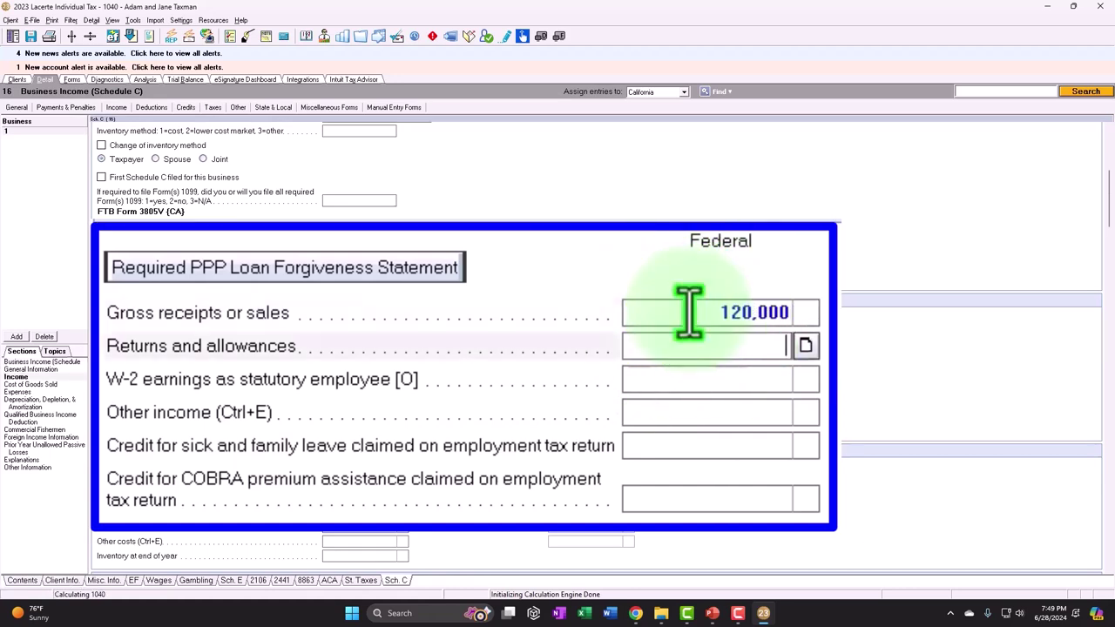
# - Enter 20,000 of federal advertising expense for the Schedule C business
pyautogui.scroll(-4, 357, 496)
pyautogui.click(361, 439)
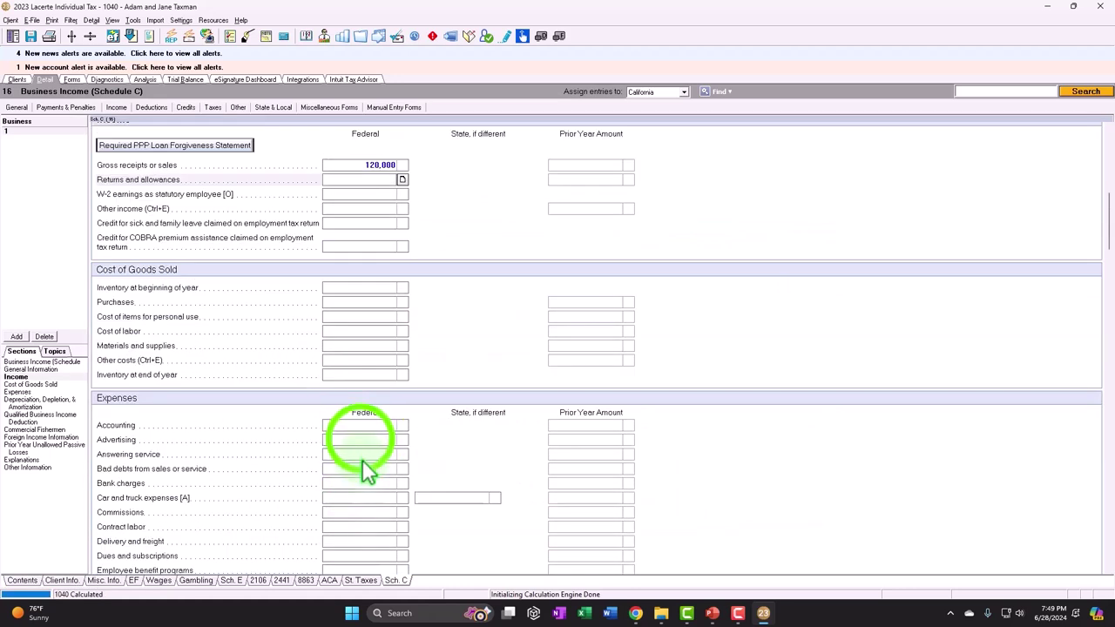
pyautogui.write('20,000')
pyautogui.press('Return')
# - Review Form 1040 and the income, expense and net profit lines on the Schedule C form
pyautogui.click(71, 79)
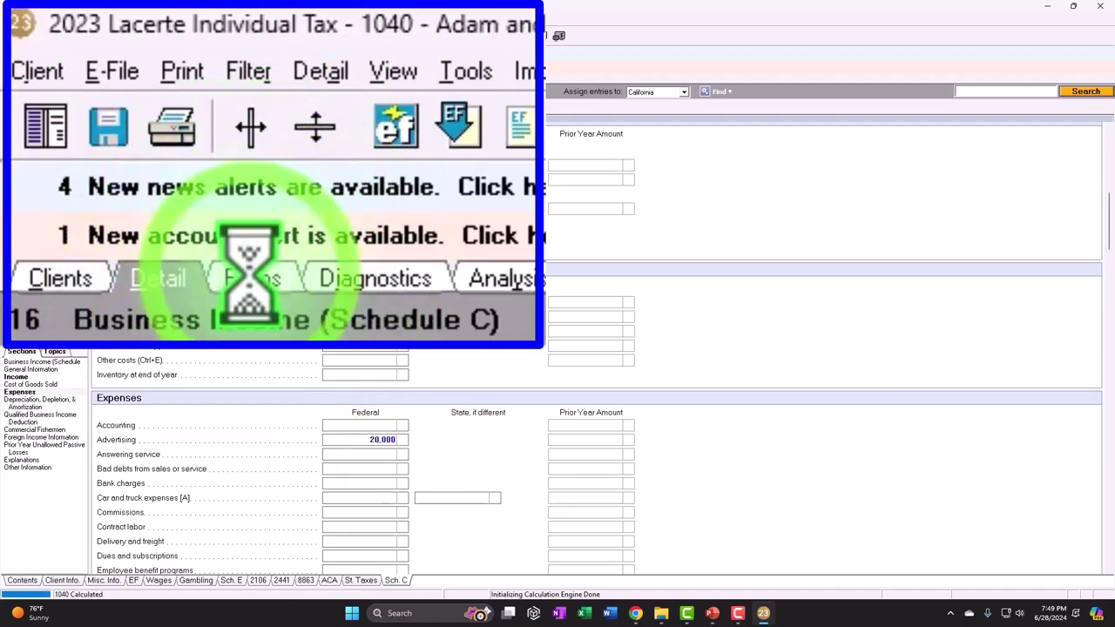
pyautogui.scroll(-8, 466, 315)
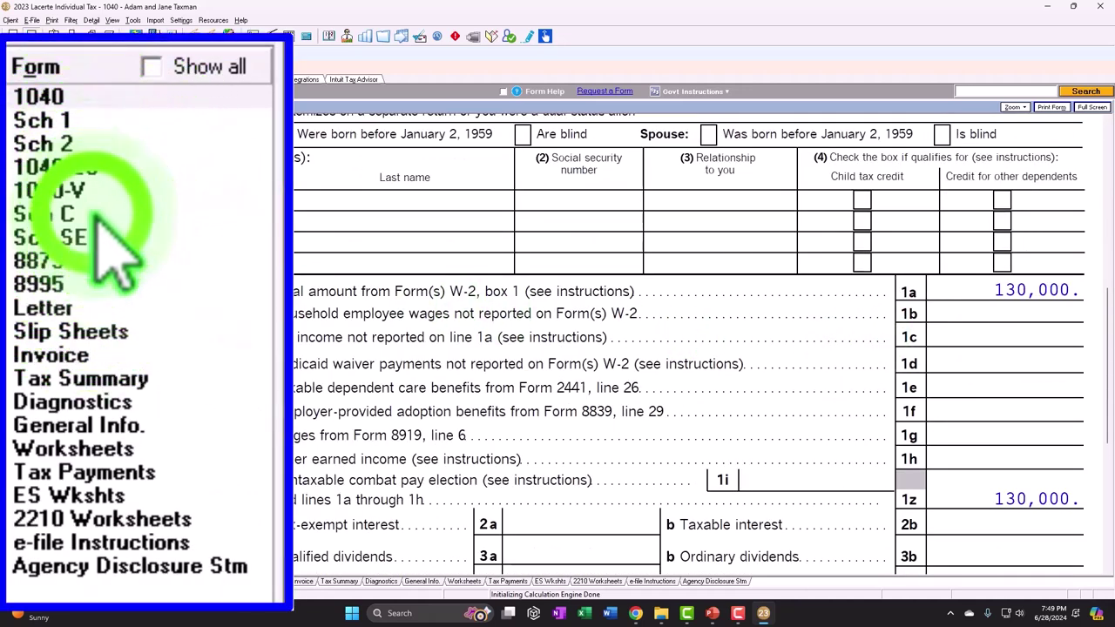
pyautogui.click(26, 203)
pyautogui.scroll(-10, 497, 351)
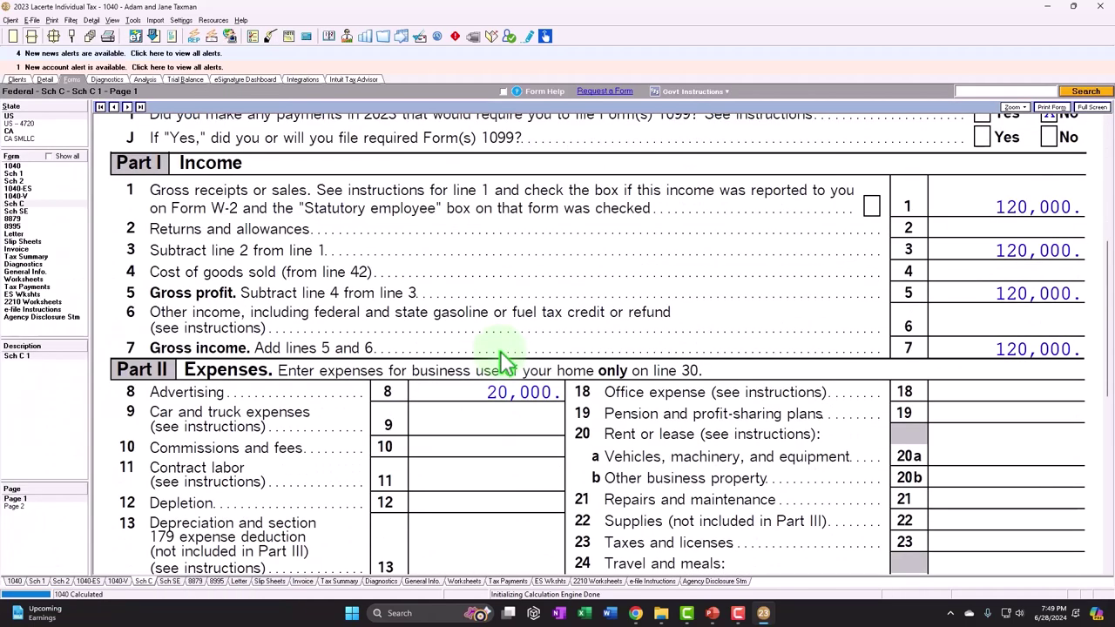
pyautogui.scroll(-5, 503, 362)
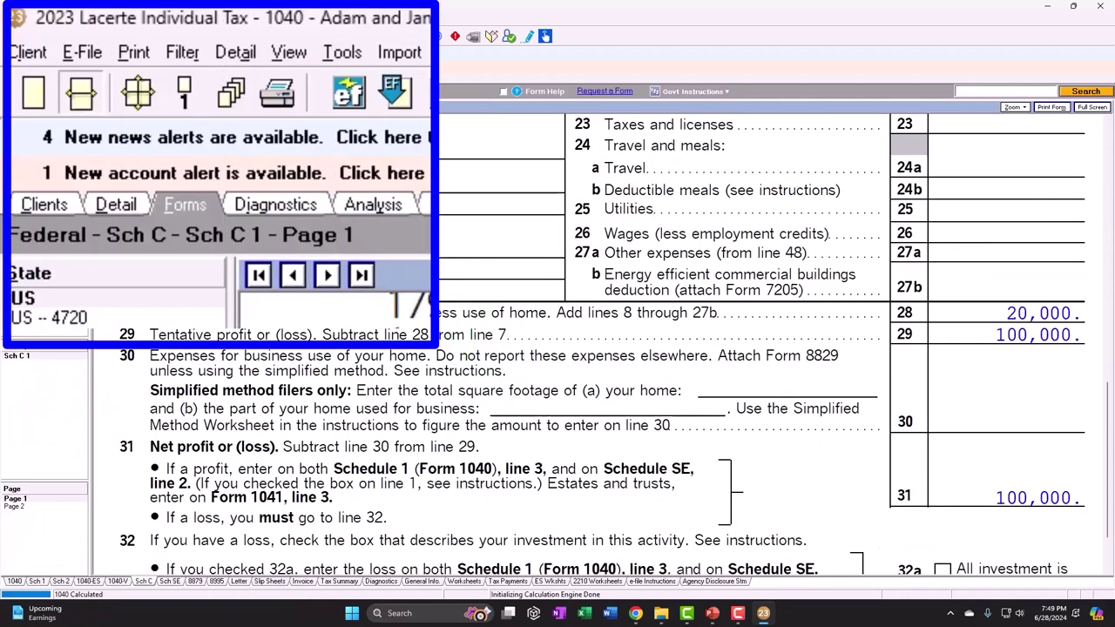
# - Delete the W-2 1 record from the wages input and confirm the deletion
pyautogui.click(45, 80)
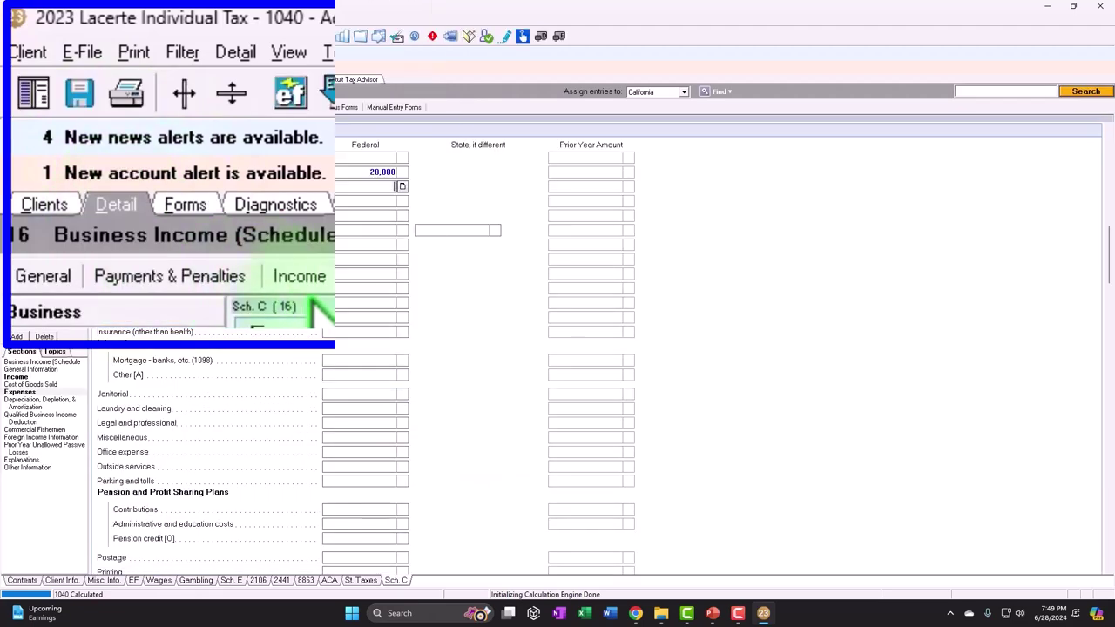
pyautogui.click(116, 108)
pyautogui.click(124, 121)
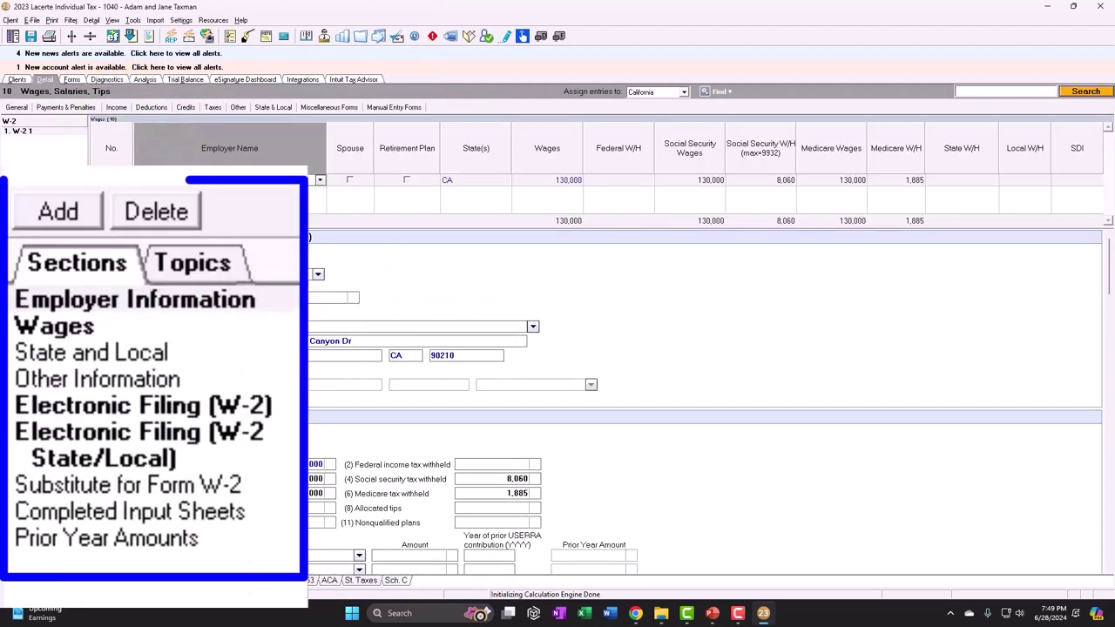
pyautogui.click(43, 336)
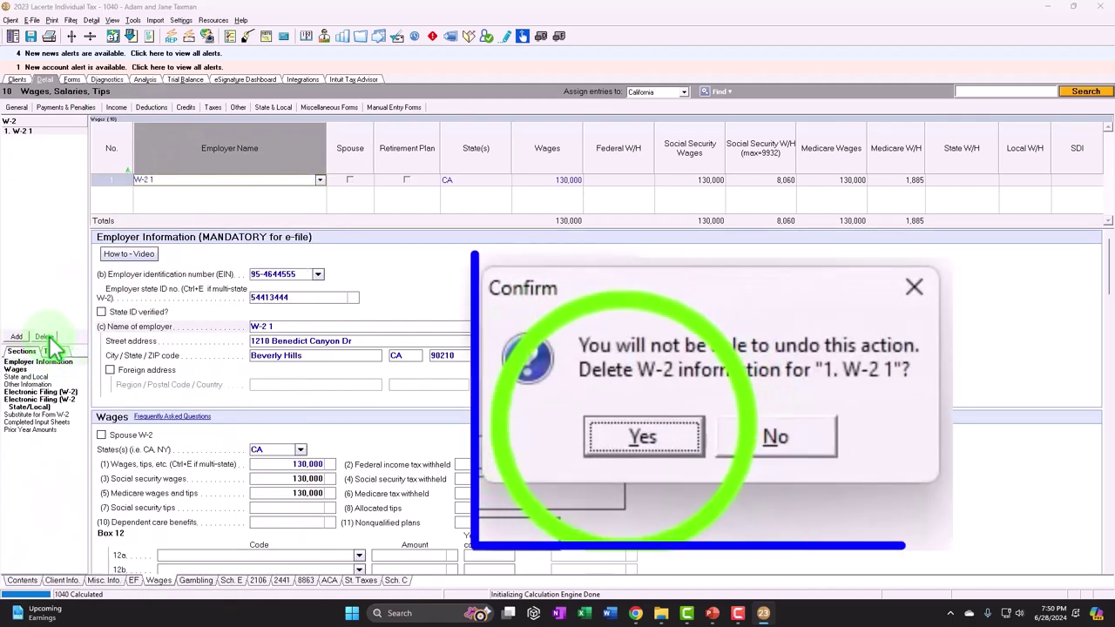
pyautogui.click(577, 319)
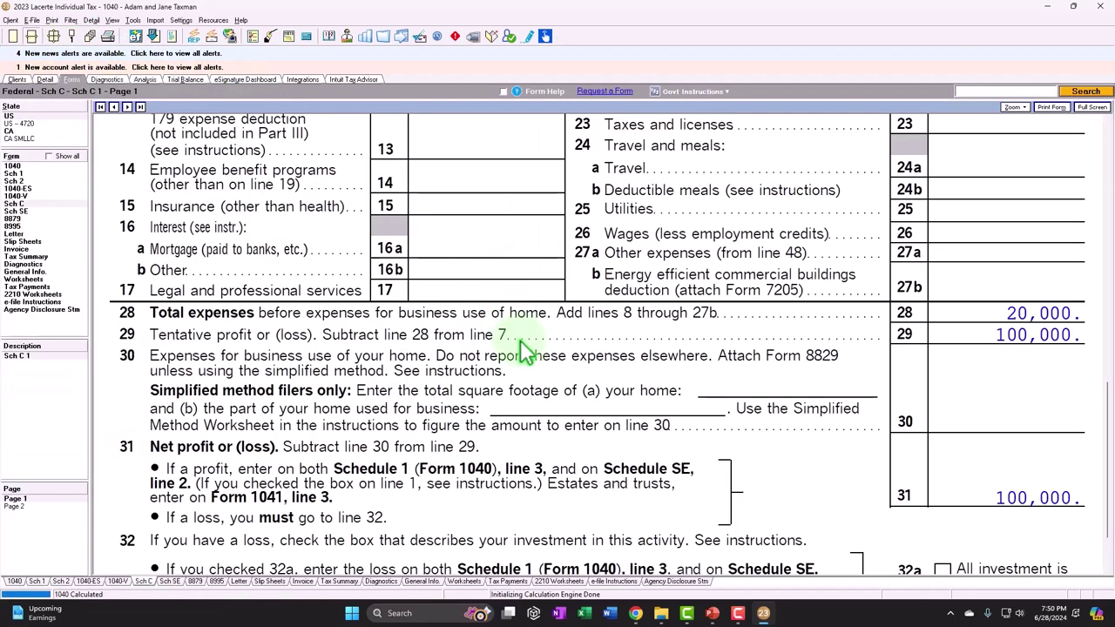
# - Review the income, adjustment and deduction lines on Form 1040, and open Schedule SE to check whose self-employment income it reports
pyautogui.click(520, 340)
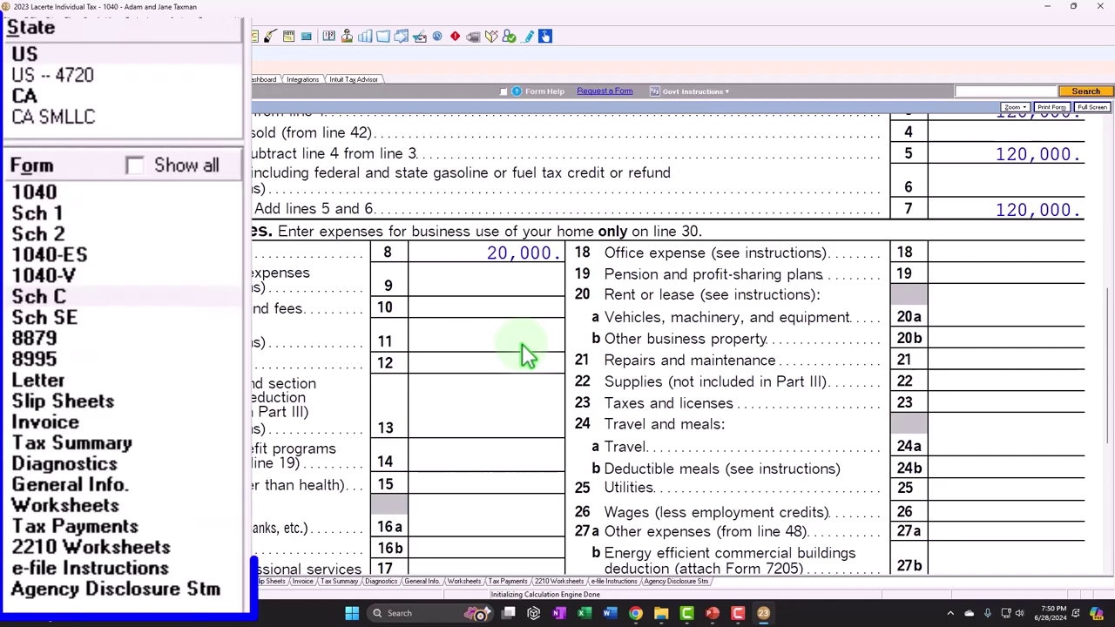
pyautogui.click(16, 166)
pyautogui.scroll(-10, 642, 430)
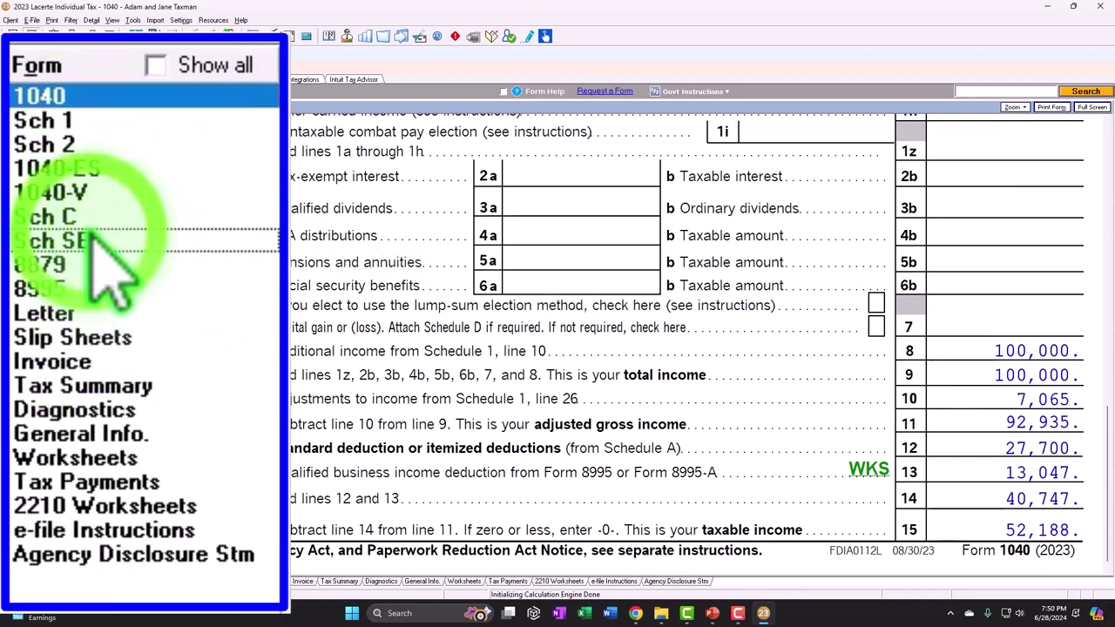
pyautogui.click(15, 229)
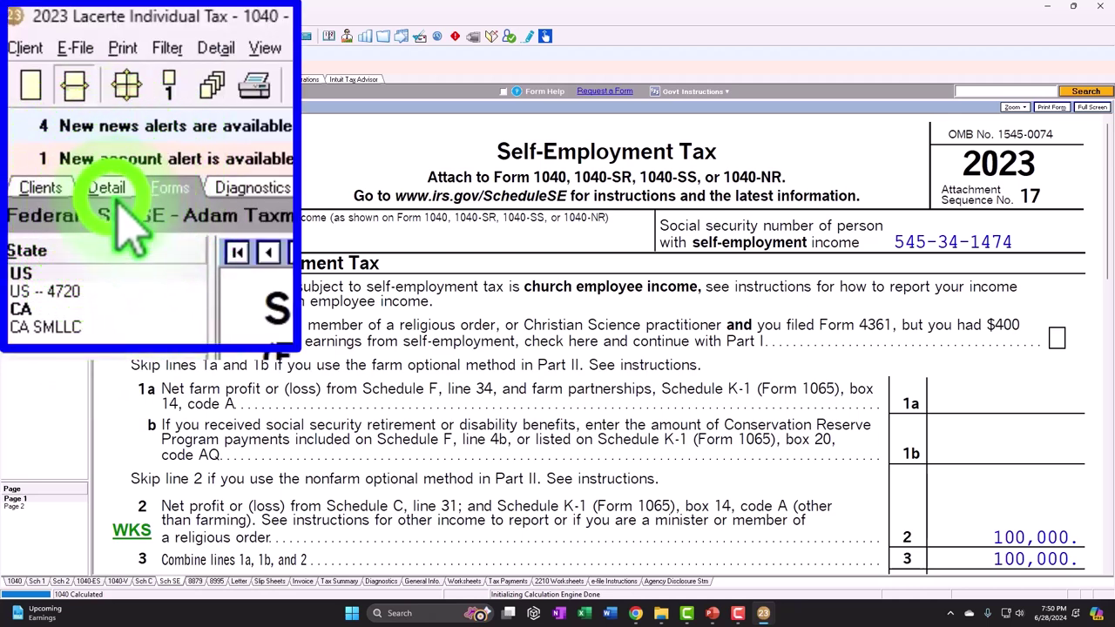
# - Assign the Schedule C business to Spouse in its general information
pyautogui.click(45, 80)
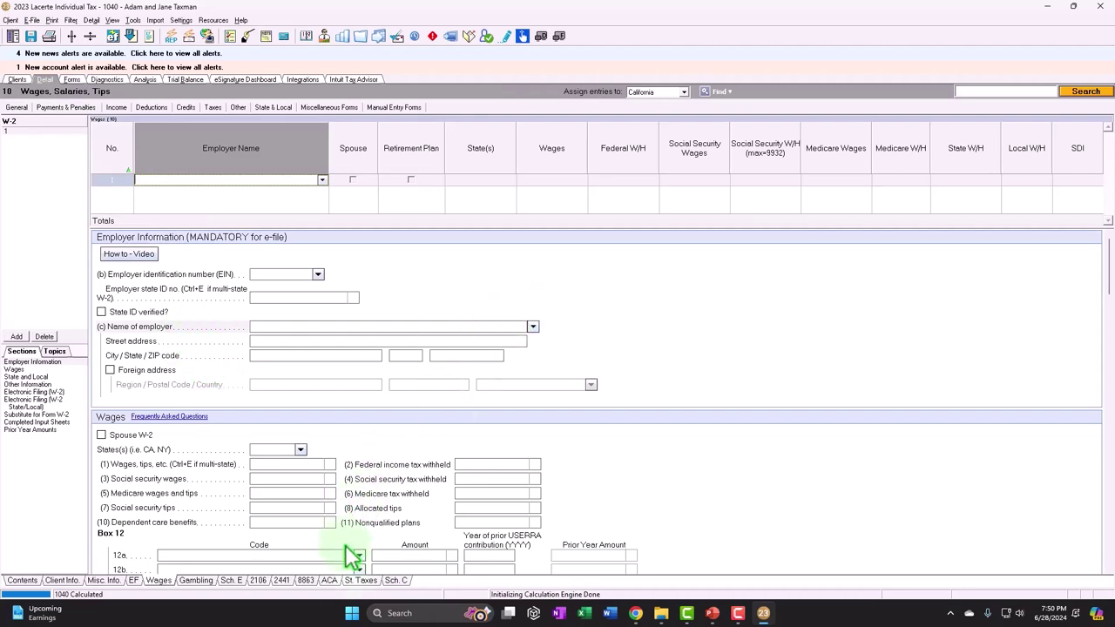
pyautogui.click(396, 581)
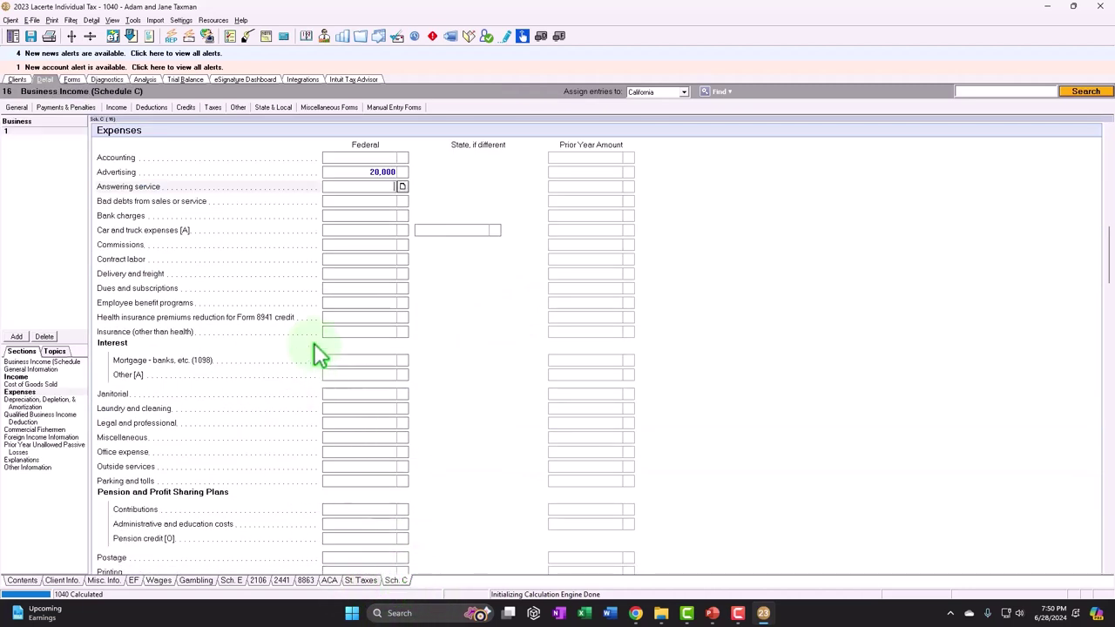
pyautogui.scroll(10, 288, 360)
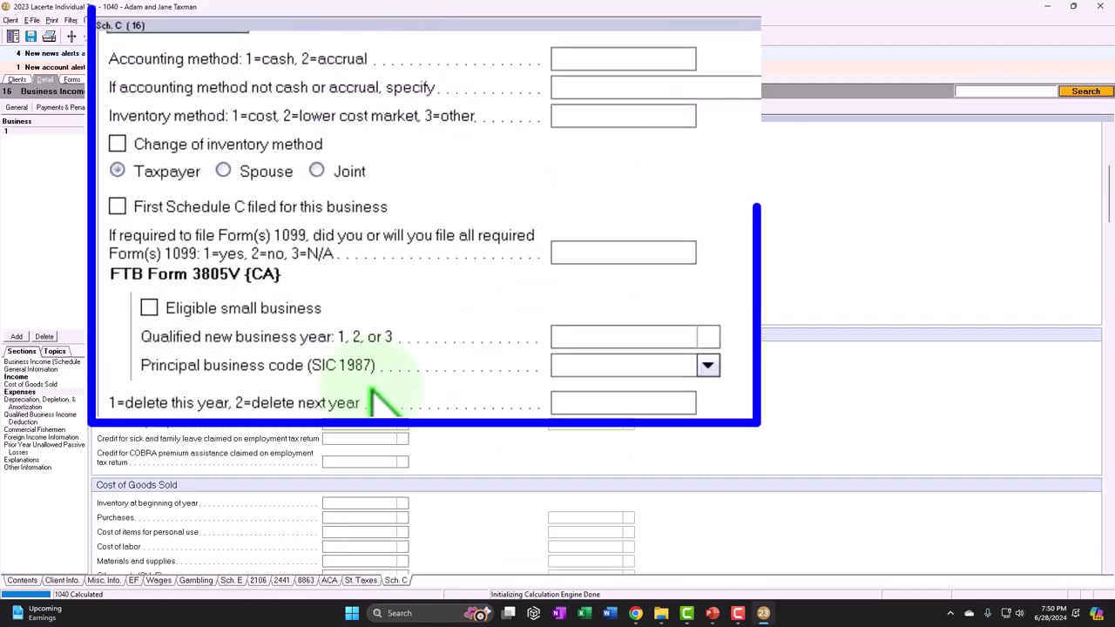
pyautogui.click(155, 194)
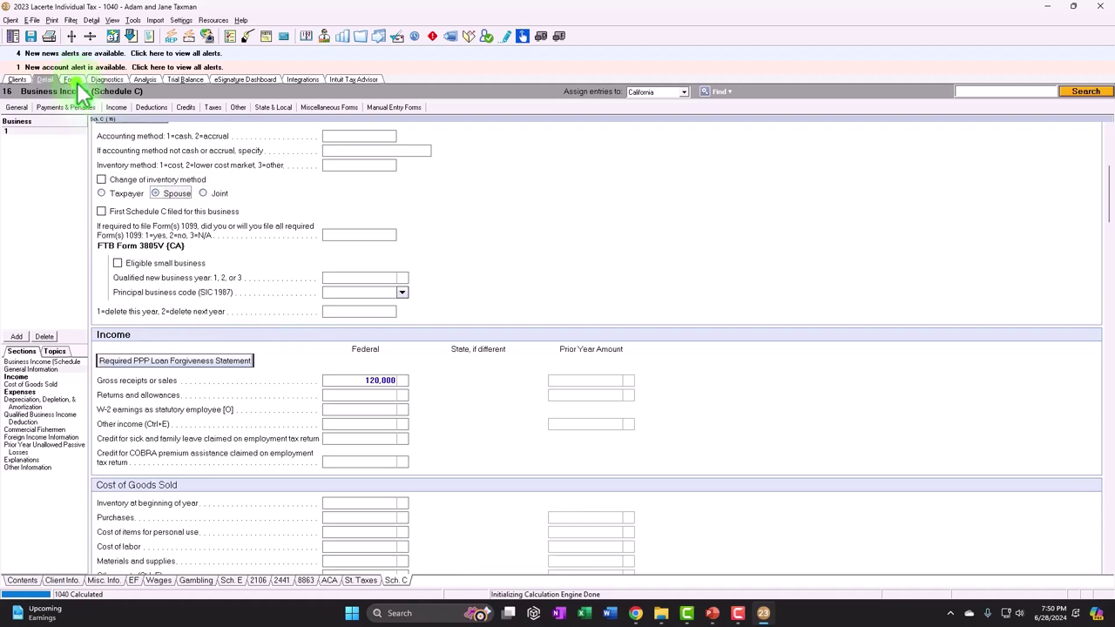
# - Review the additional income and adjustments via Form 1040 page 1, the taxes on page 2, and the spouse's Schedule SE calculation
pyautogui.click(73, 81)
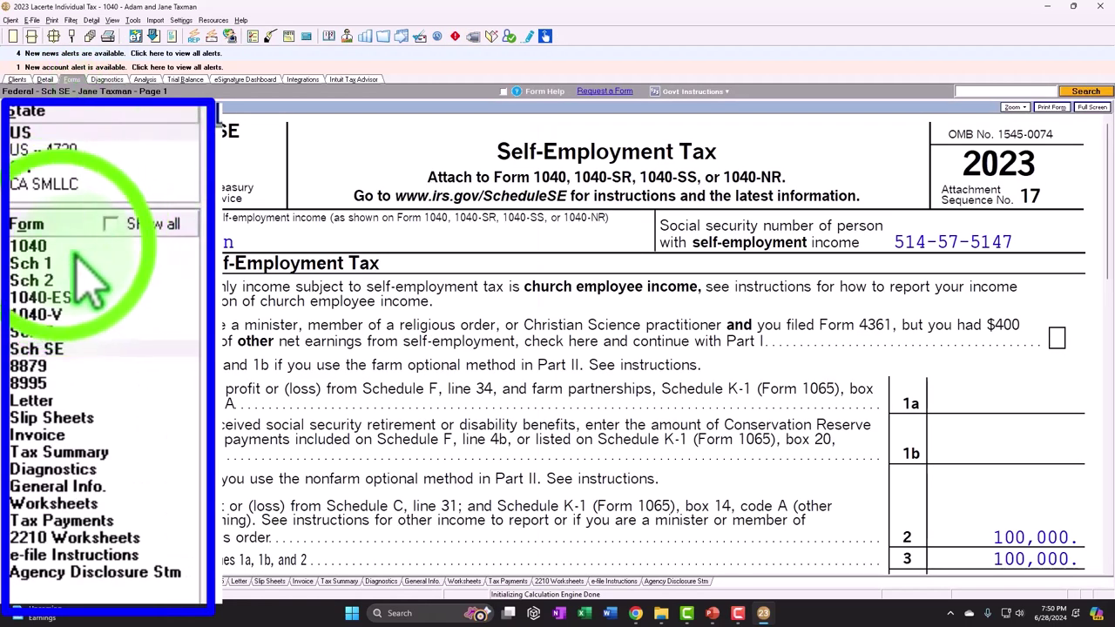
pyautogui.click(24, 184)
pyautogui.scroll(-10, 577, 386)
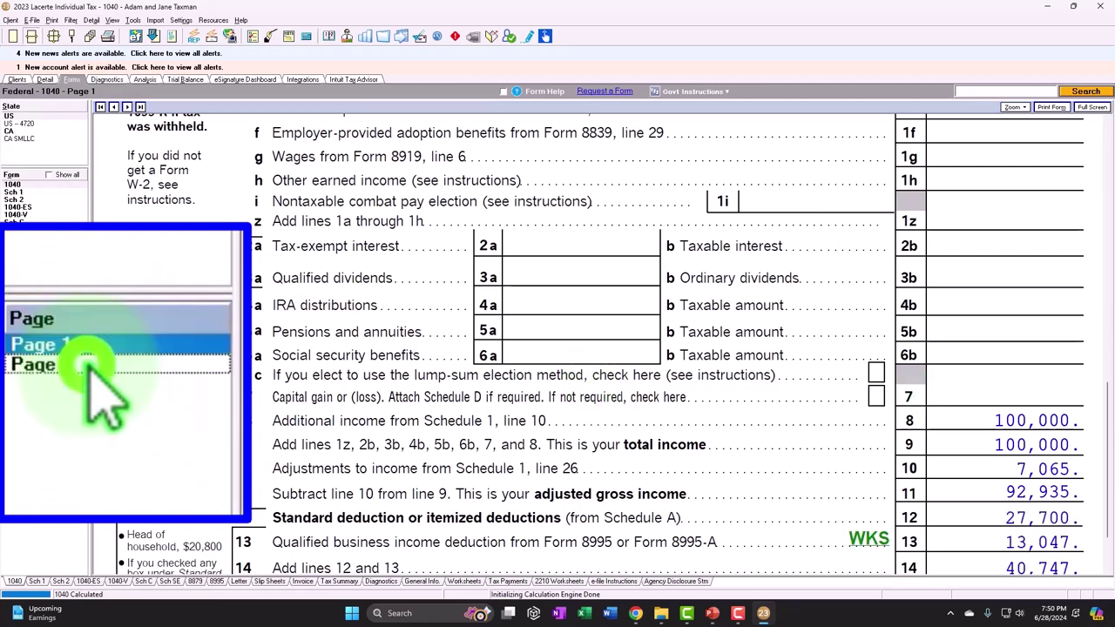
pyautogui.click(92, 365)
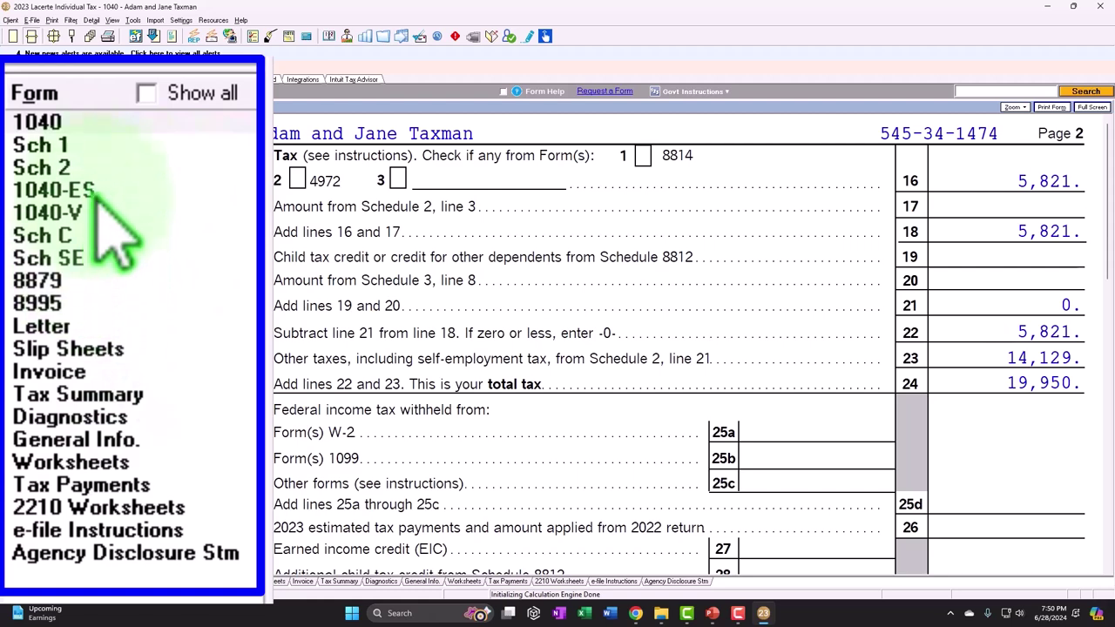
pyautogui.click(96, 257)
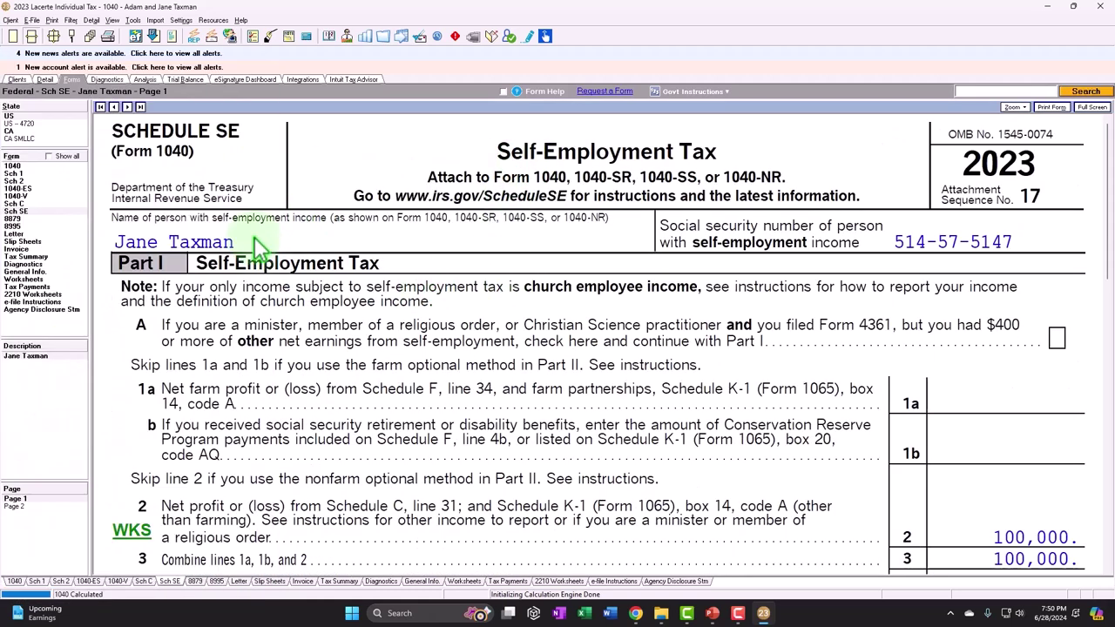
pyautogui.scroll(-5, 261, 248)
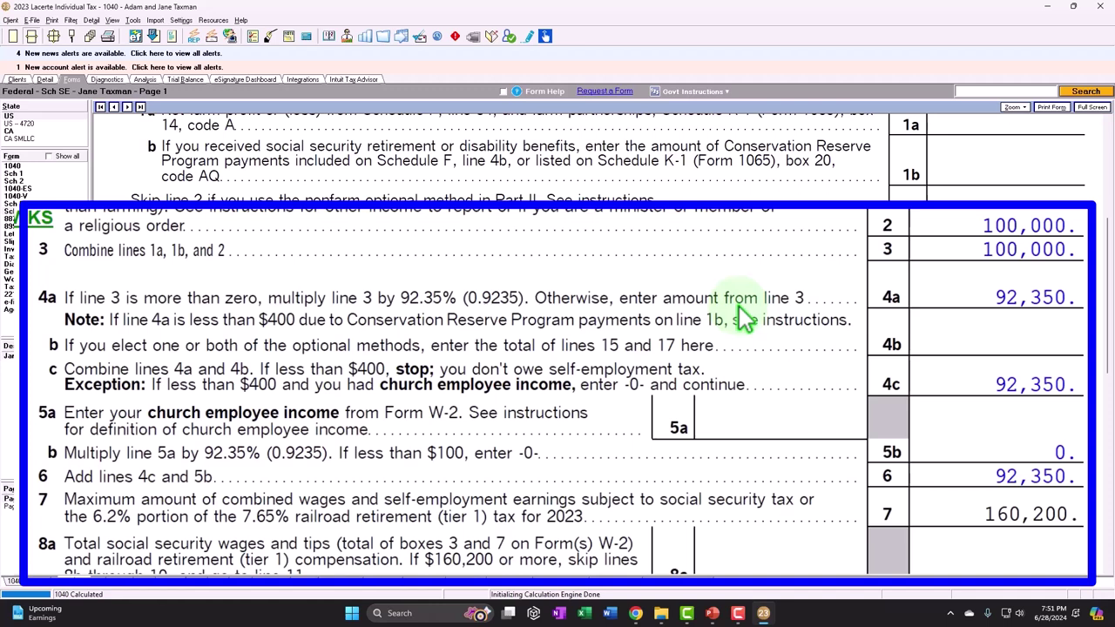
# - Set the Schedule C business ownership to Joint and return to the calculated forms
pyautogui.click(45, 79)
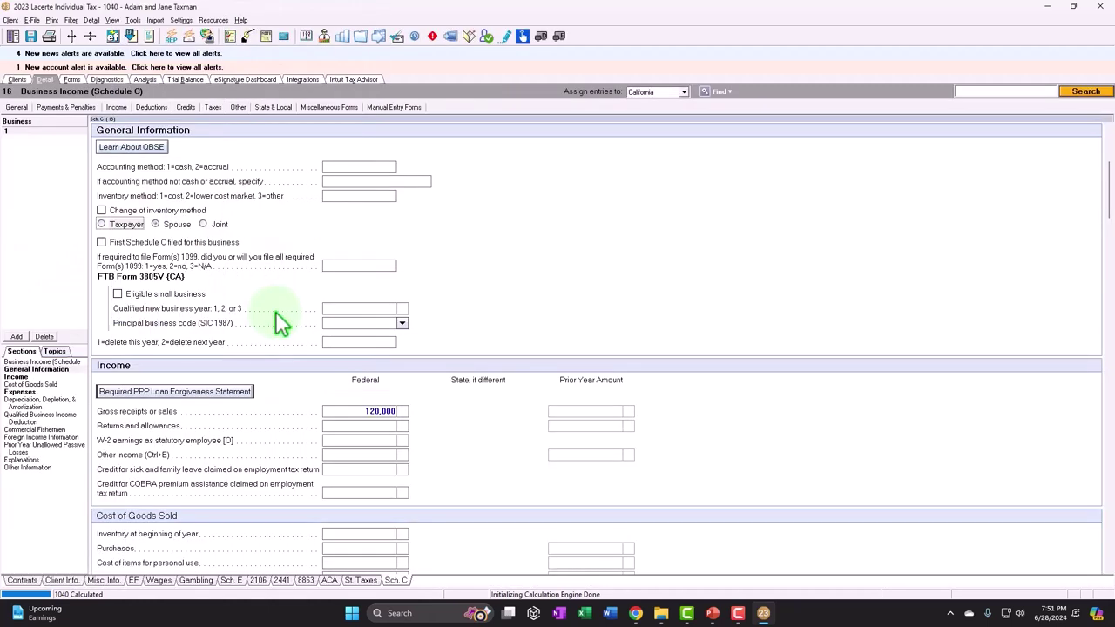
pyautogui.click(394, 366)
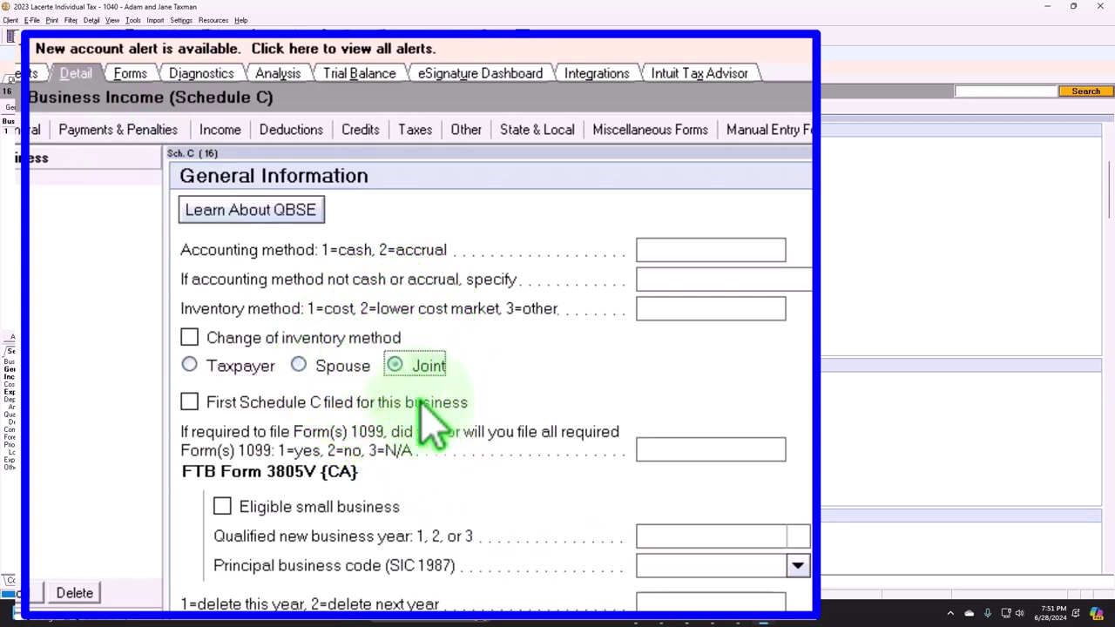
pyautogui.click(131, 75)
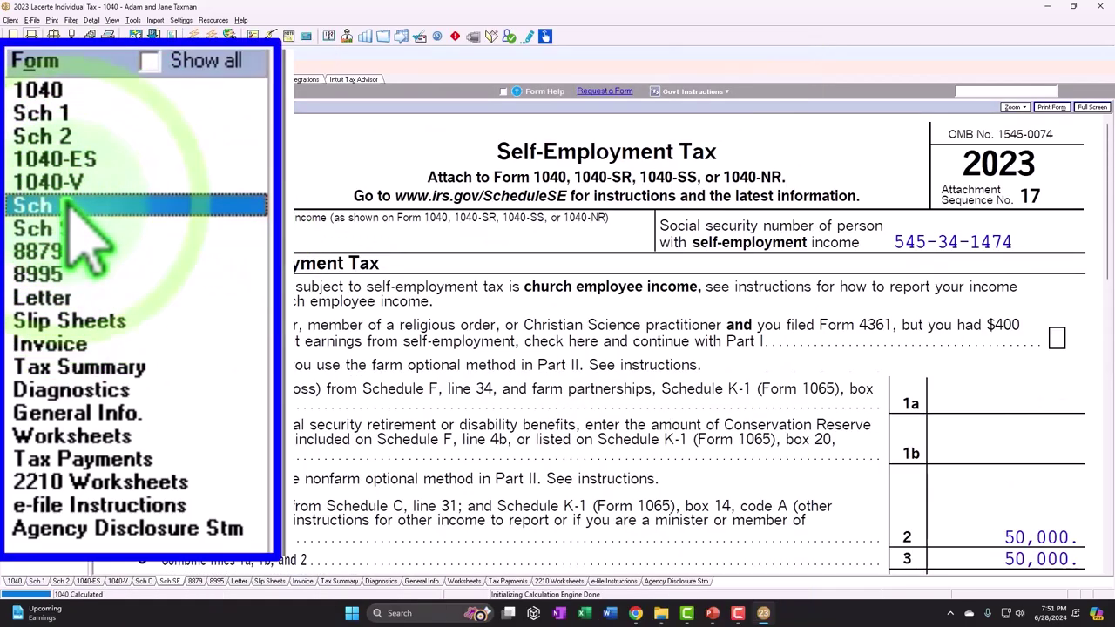
# - Review the Schedule C form and the taxpayer's Schedule SE self-employment earnings lines under joint ownership
pyautogui.click(14, 203)
pyautogui.scroll(-10, 471, 318)
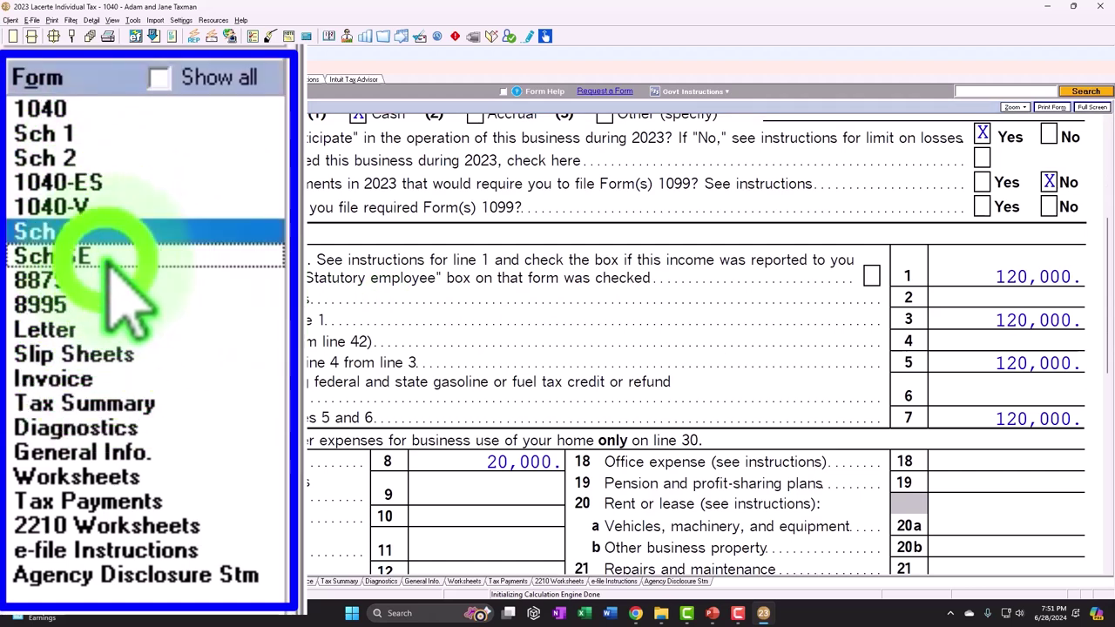
pyautogui.click(16, 210)
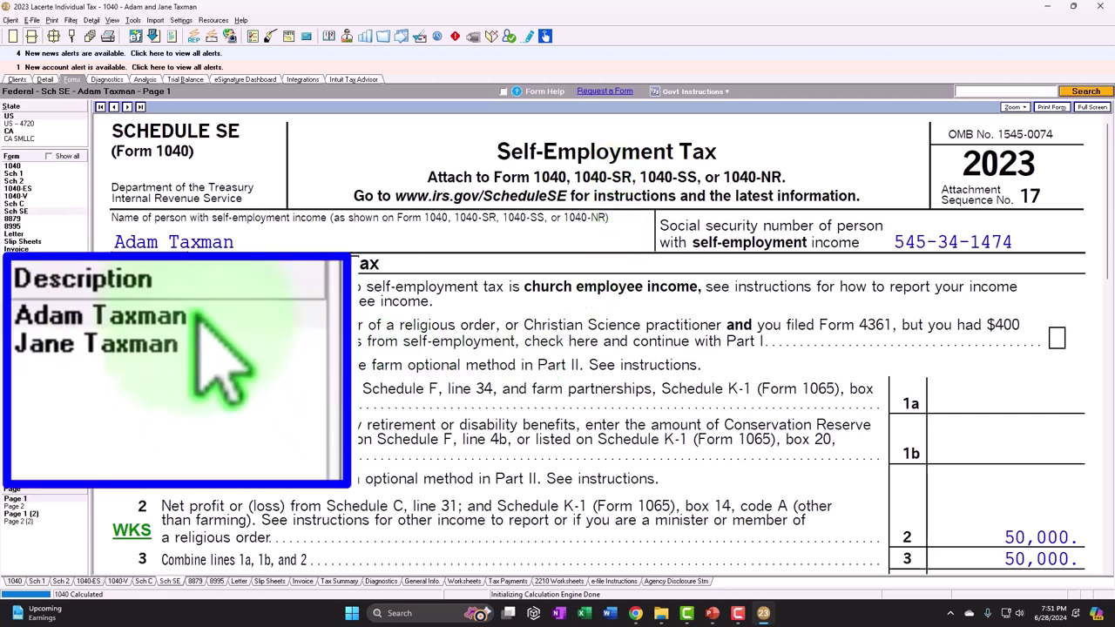
pyautogui.scroll(-3, 593, 428)
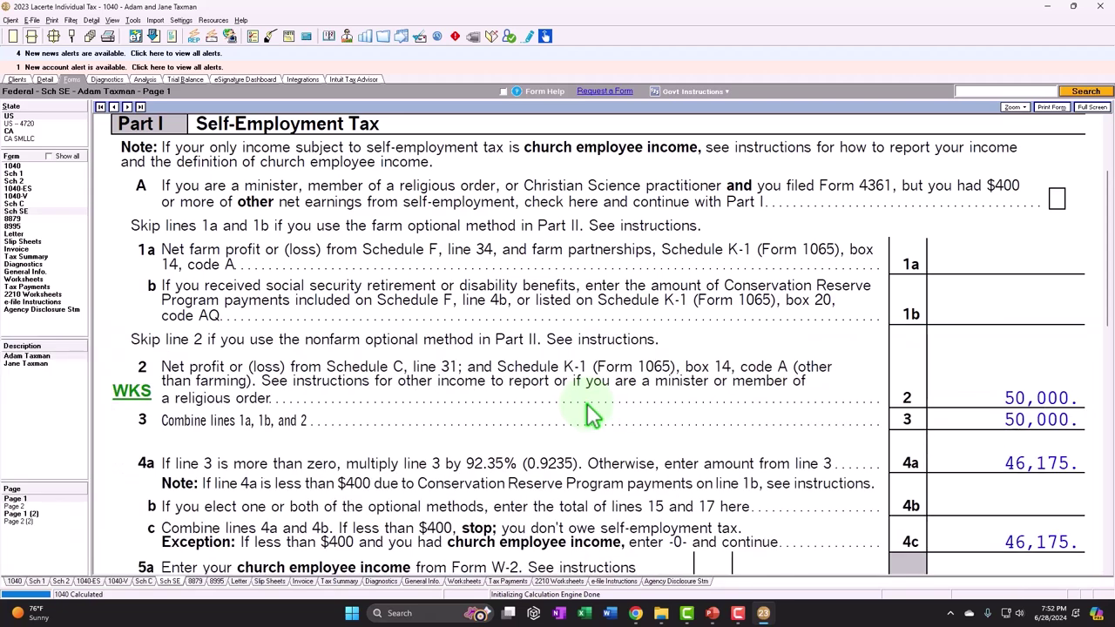
pyautogui.scroll(-3, 588, 417)
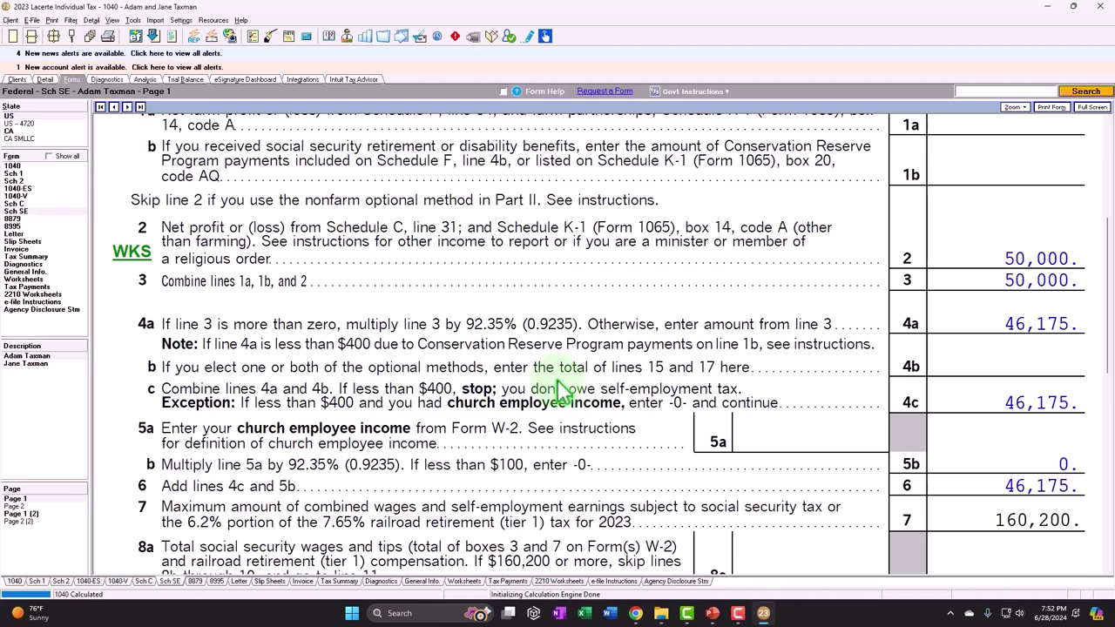
# - Set the Schedule C business's gross receipts or sales to 220,000 and return to the calculated Schedule SE
pyautogui.click(44, 80)
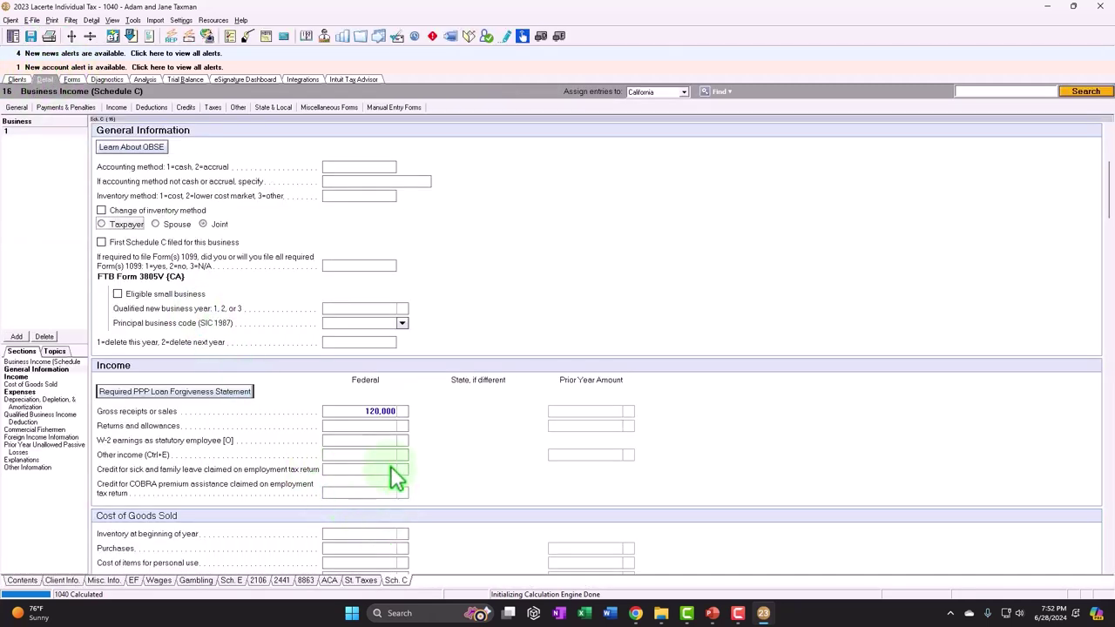
pyautogui.click(374, 411)
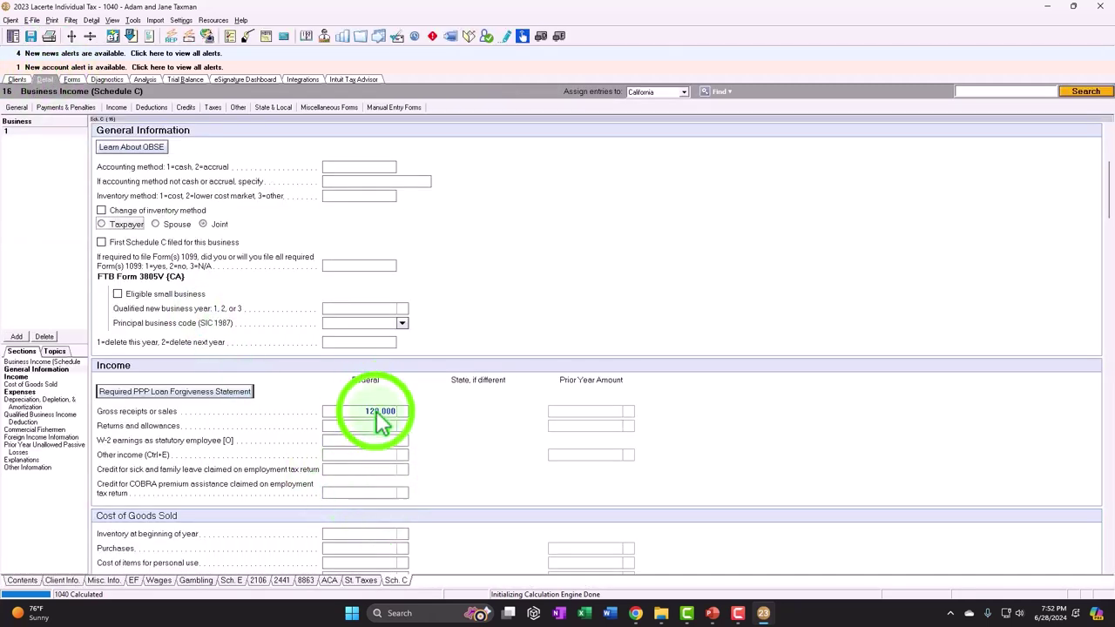
pyautogui.scroll(-2, 548, 378)
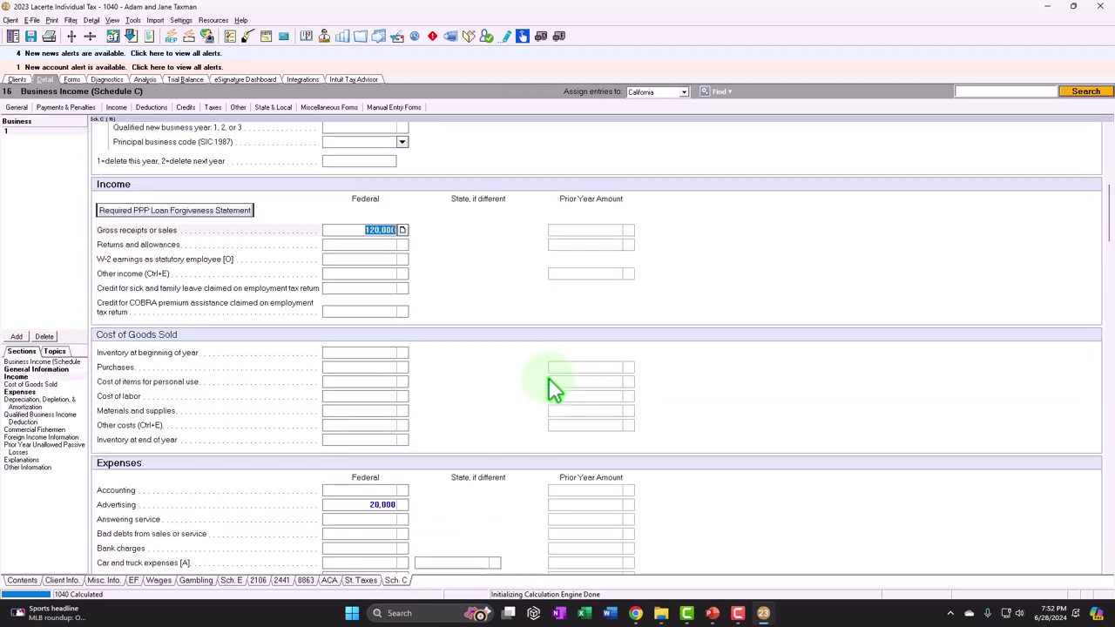
pyautogui.write('220,000')
pyautogui.press('Return')
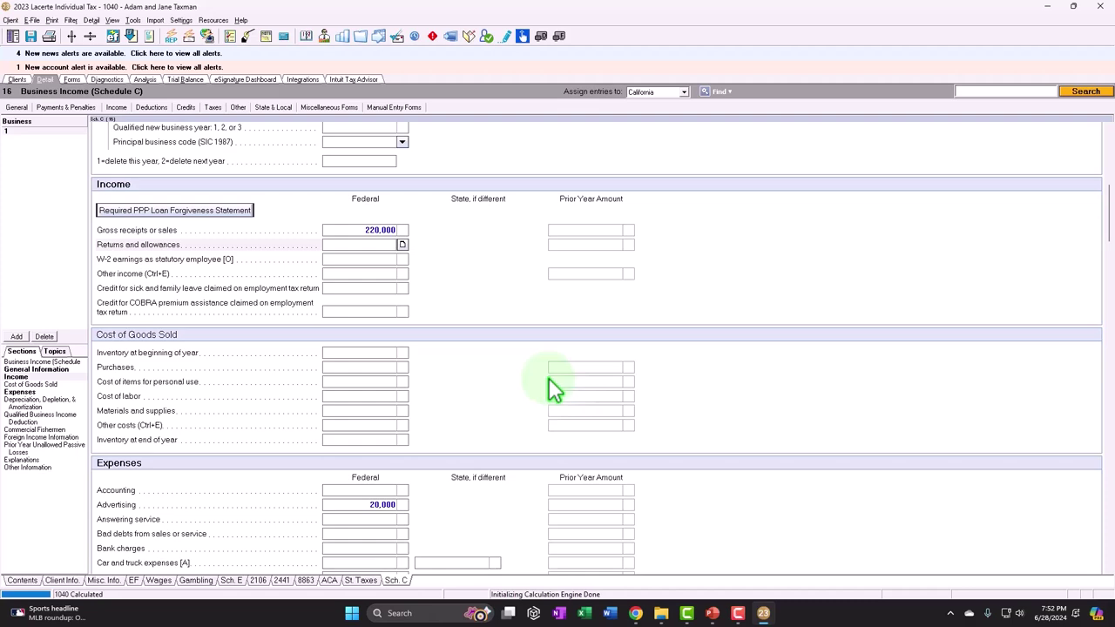
pyautogui.click(71, 79)
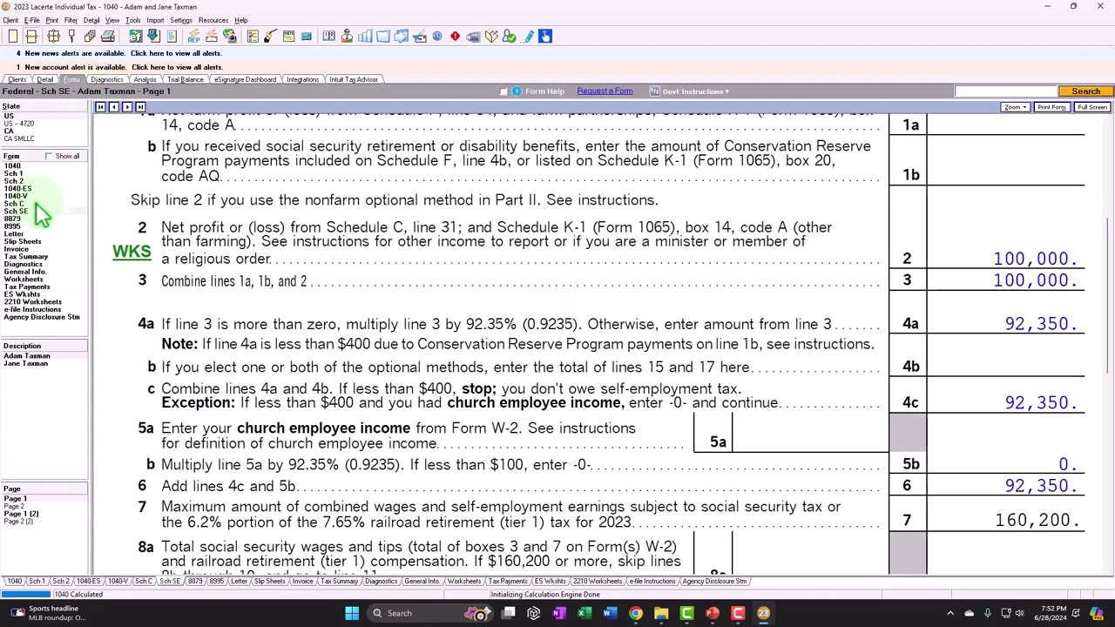
# - Assign the Schedule C business to Taxpayer in its general information and return to the calculated forms
pyautogui.click(44, 79)
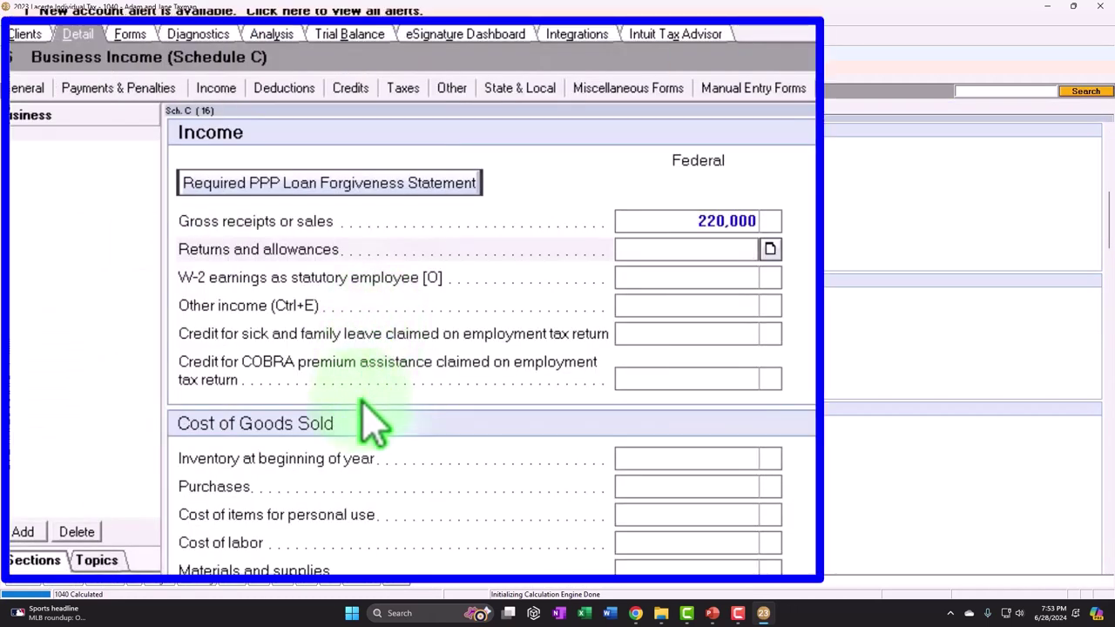
pyautogui.scroll(5, 372, 466)
pyautogui.click(237, 326)
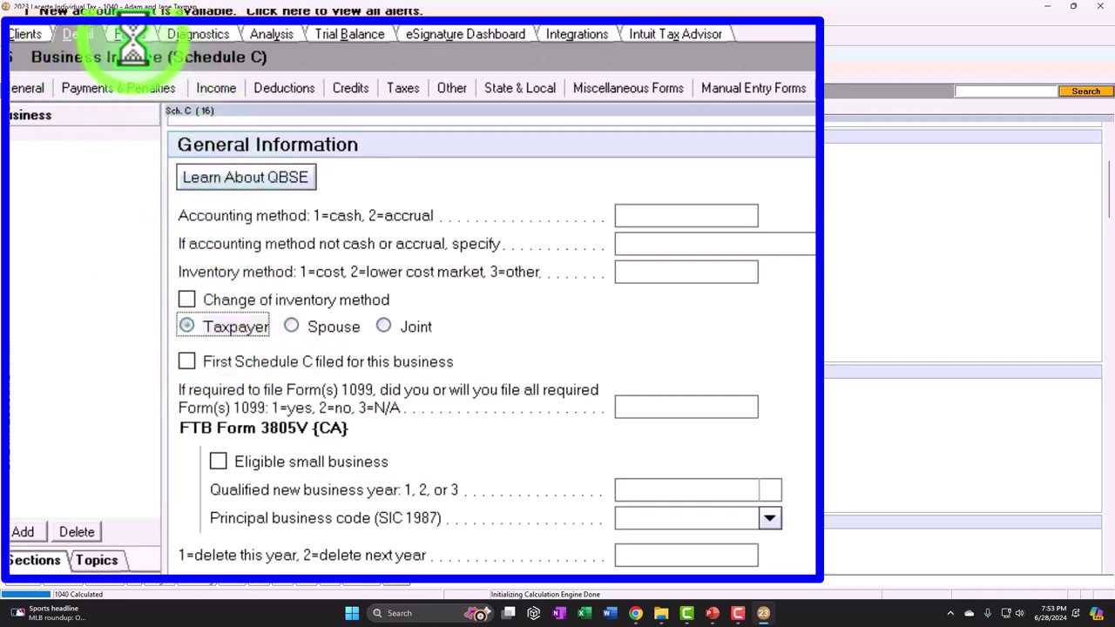
pyautogui.click(130, 34)
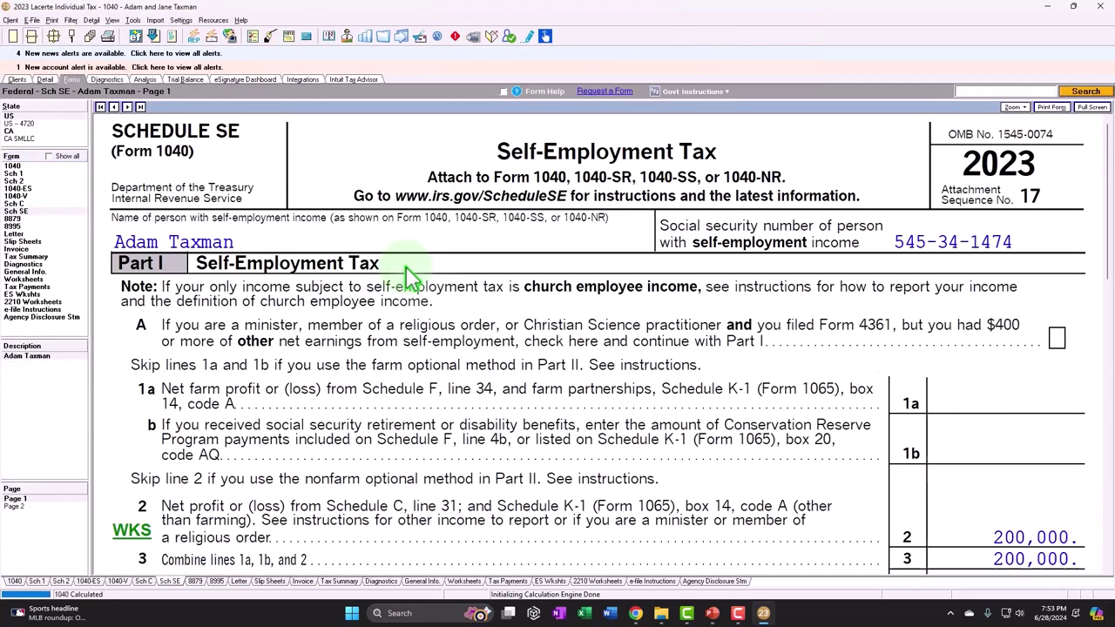
# - Review the taxpayer's Schedule SE from net profit through the social security maximum to the self-employment tax and one-half deduction
pyautogui.scroll(-3, 339, 287)
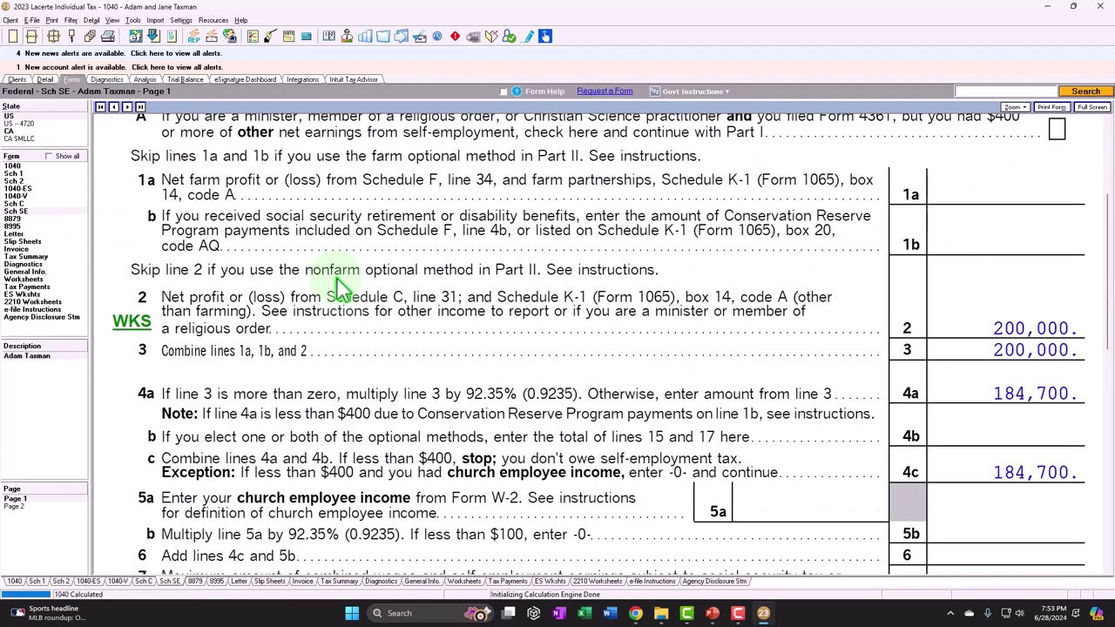
pyautogui.scroll(-1, 340, 287)
pyautogui.scroll(-1, 881, 261)
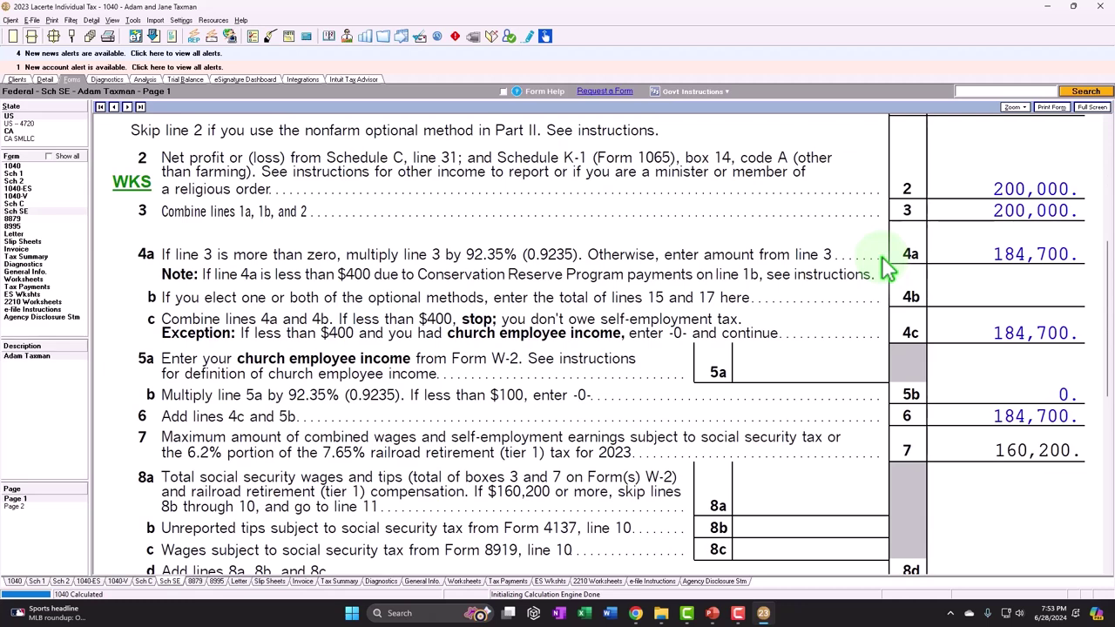
pyautogui.scroll(-1, 882, 261)
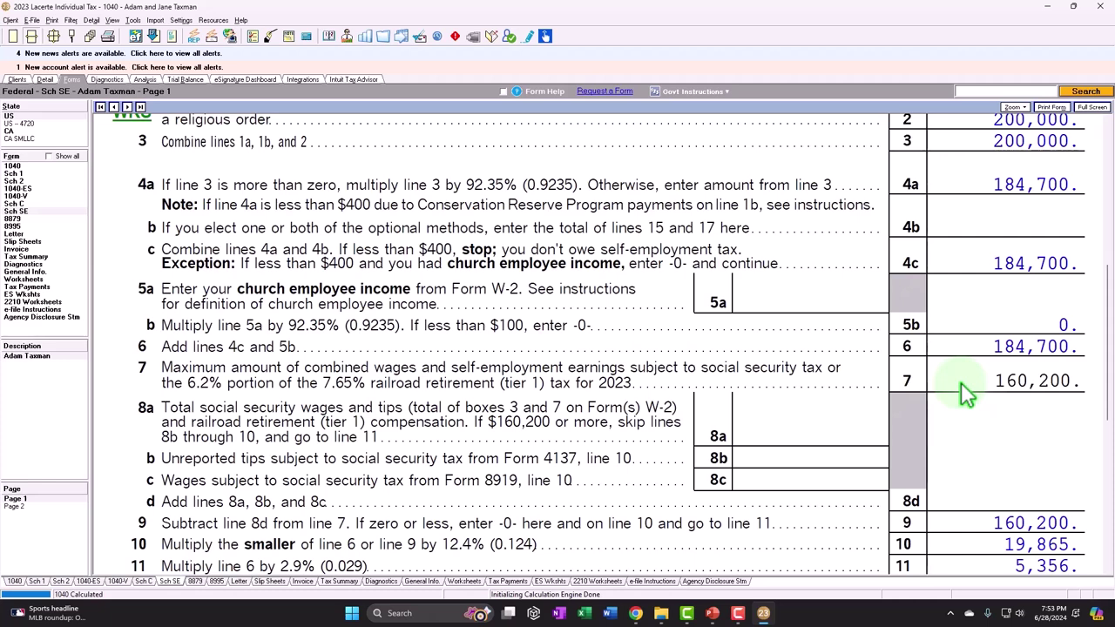
pyautogui.scroll(-1, 961, 382)
pyautogui.scroll(-2, 960, 383)
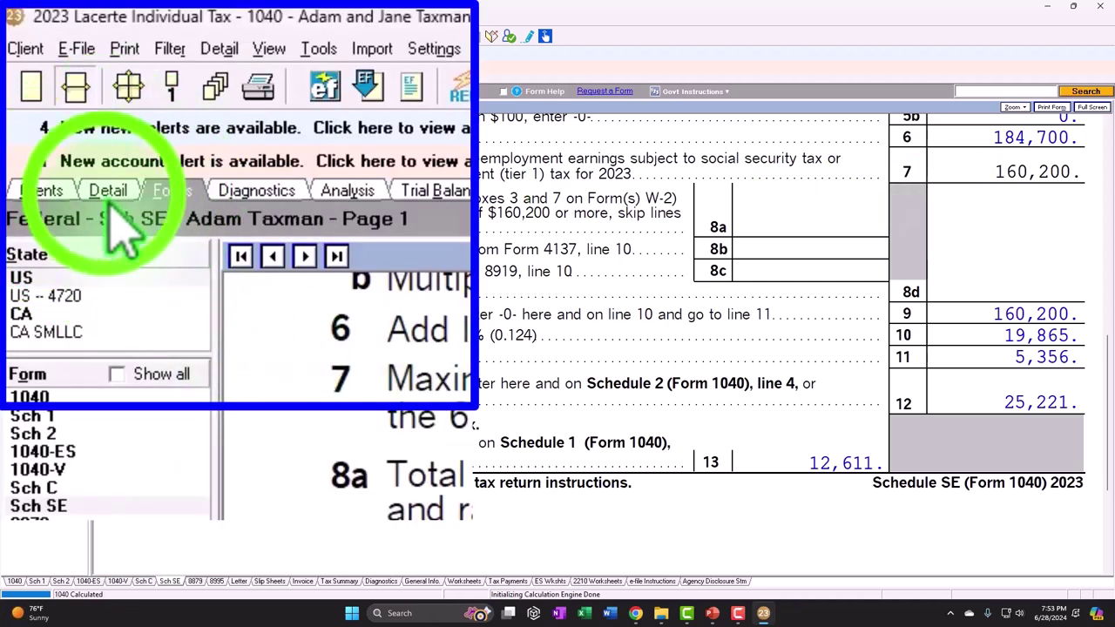
# - Set the Schedule C business ownership to Joint and check the taxpayer's self-employment tax on Schedule SE
pyautogui.click(100, 194)
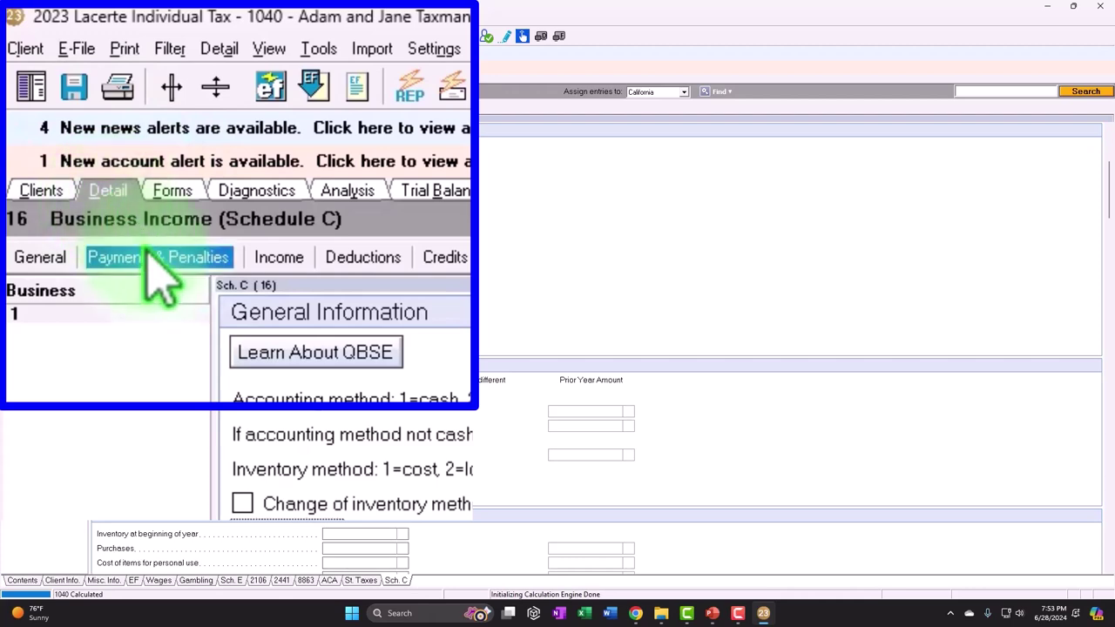
pyautogui.click(148, 252)
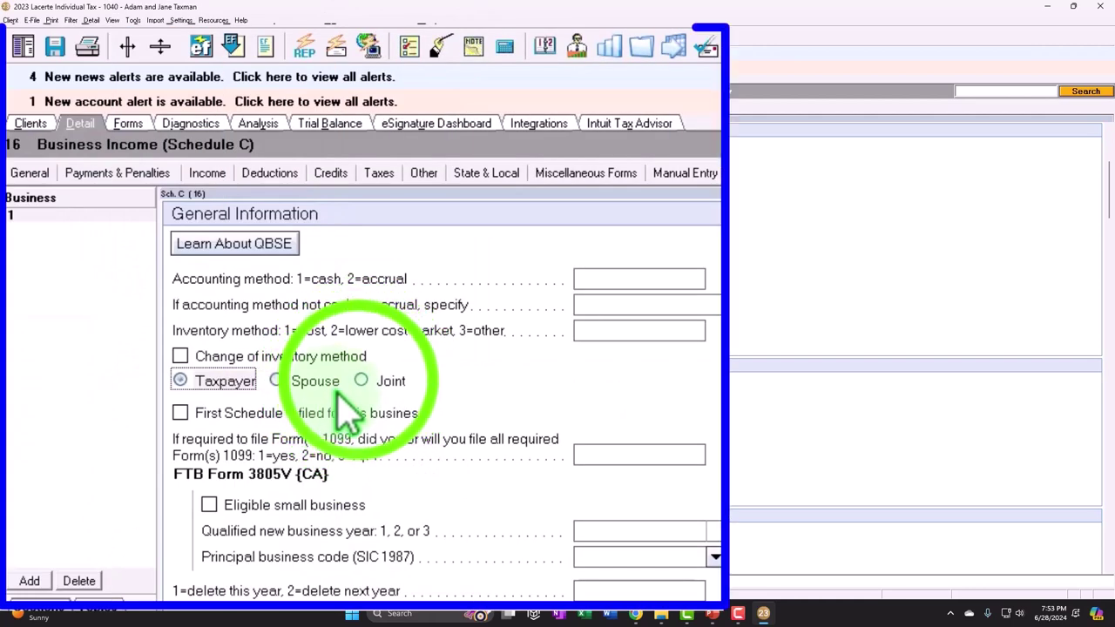
pyautogui.click(360, 381)
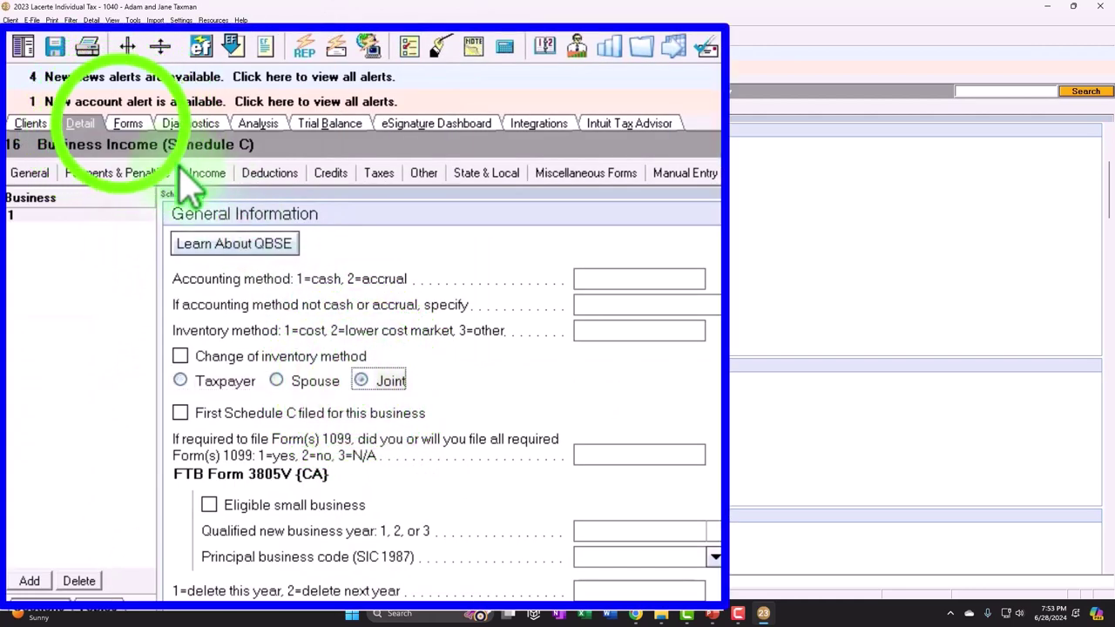
pyautogui.click(128, 122)
pyautogui.scroll(-10, 571, 344)
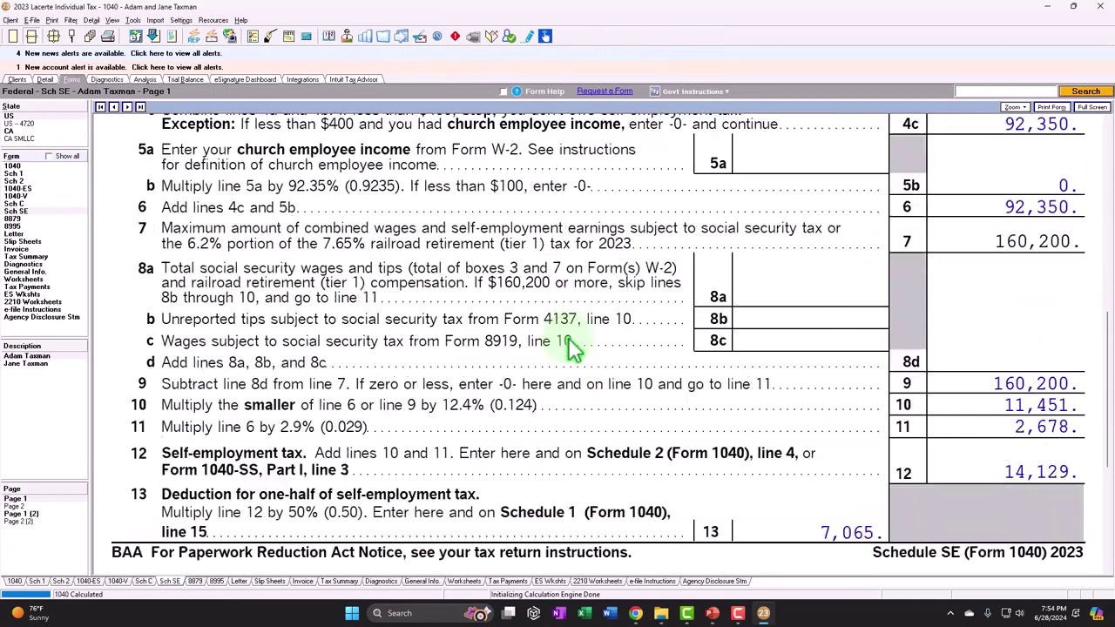
pyautogui.scroll(-2, 571, 344)
# - Open Calculator on top of the form, double the 14,129 self-employment tax, and check the spouse's Schedule SE
pyautogui.click(417, 612)
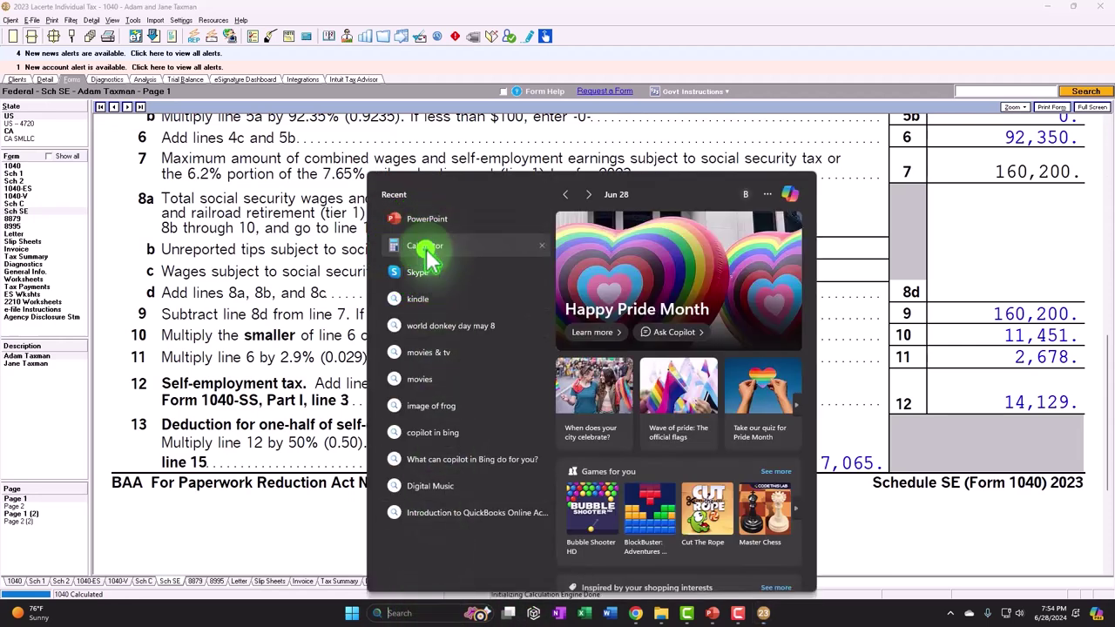
pyautogui.click(492, 294)
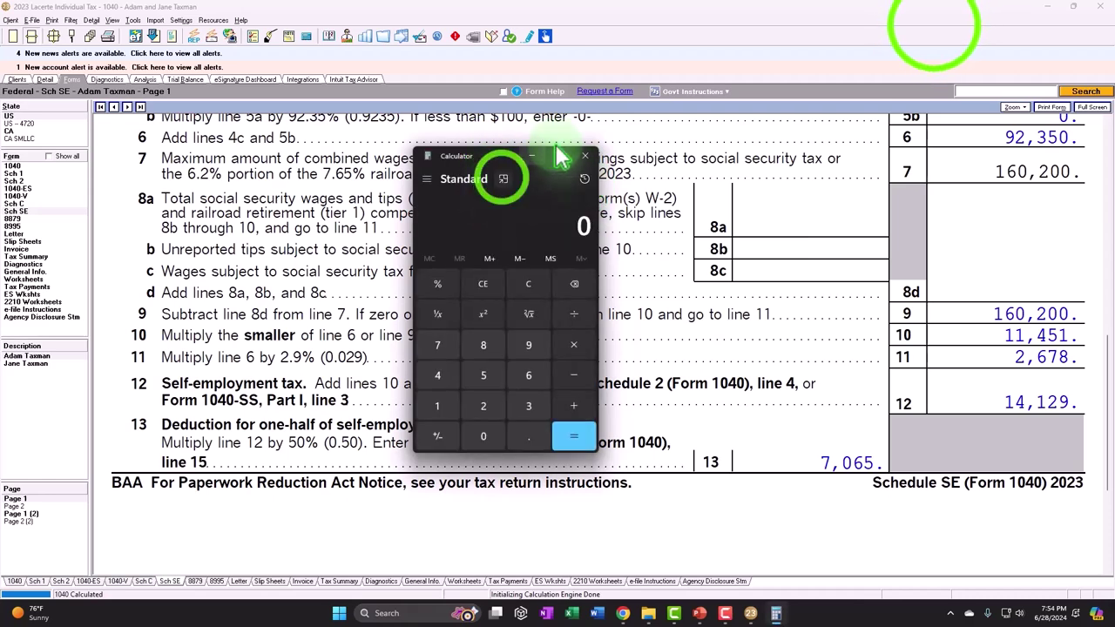
pyautogui.click(509, 190)
pyautogui.moveTo(932, 30); pyautogui.dragTo(536, 142)
pyautogui.write('14,129')
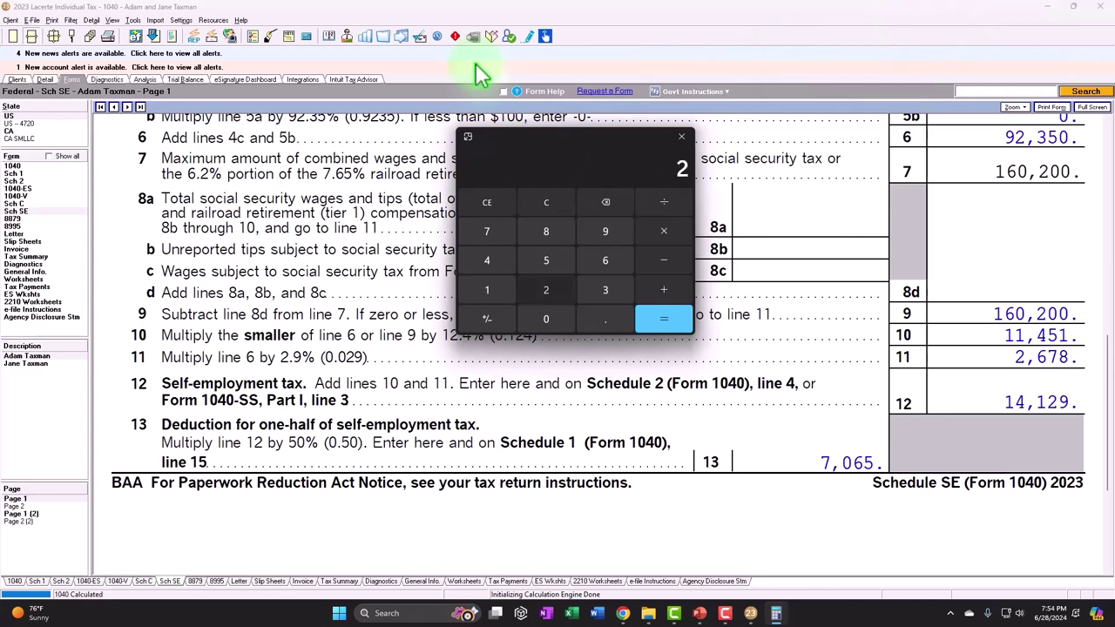
pyautogui.press('+')
pyautogui.press('Return')
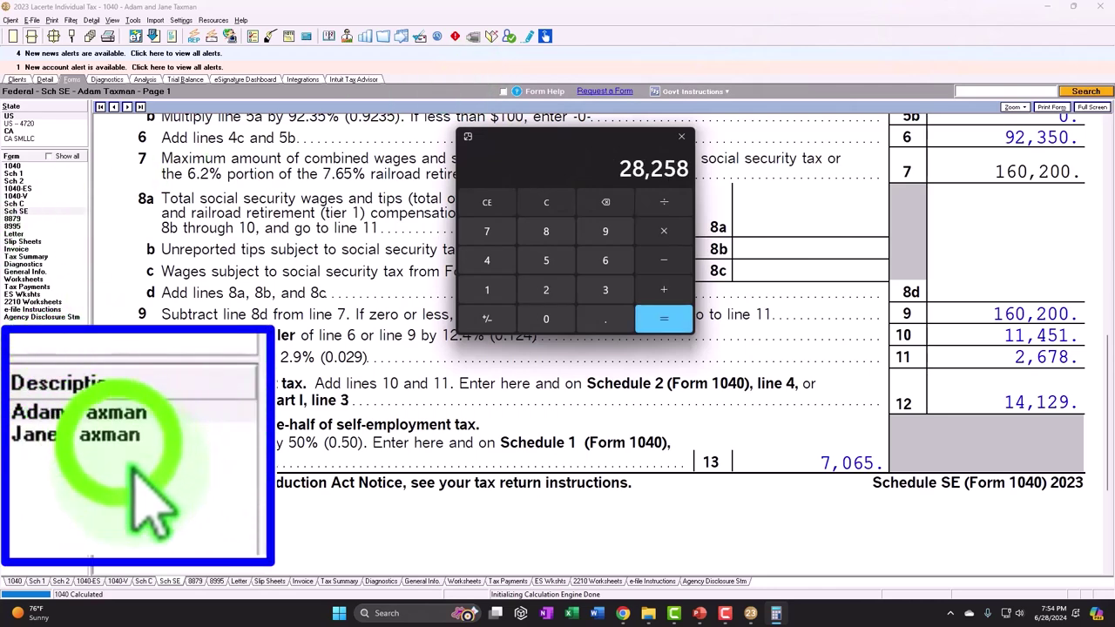
pyautogui.click(27, 363)
pyautogui.scroll(-5, 862, 422)
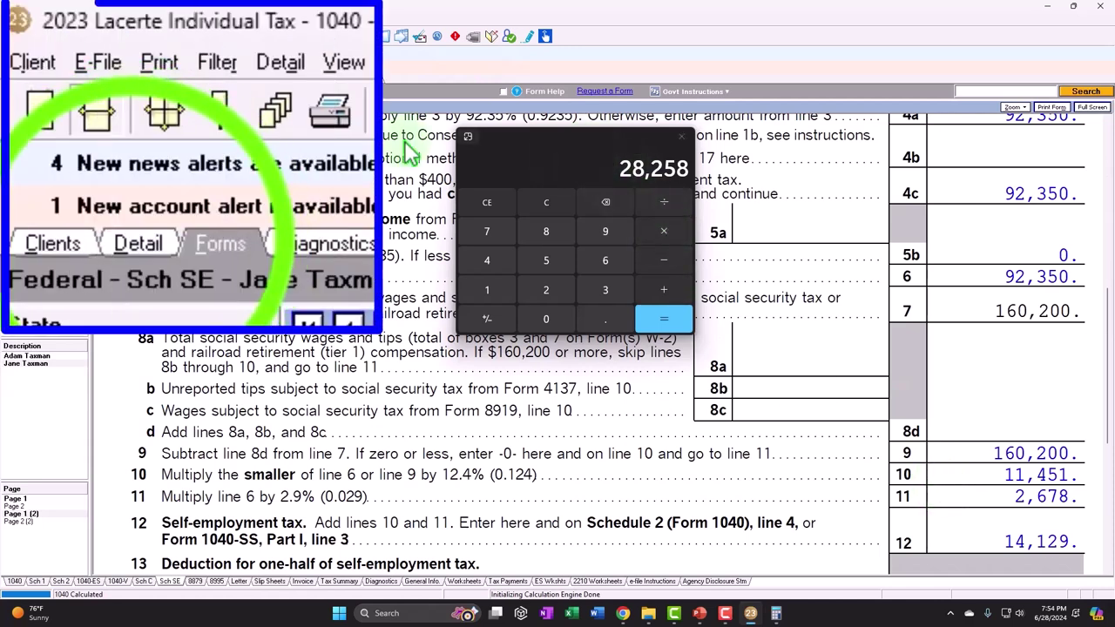
# - Assign the Schedule C business back to Taxpayer, compare Schedule SE's self-employment tax with the calculator figure, and hide Calculator
pyautogui.click(44, 79)
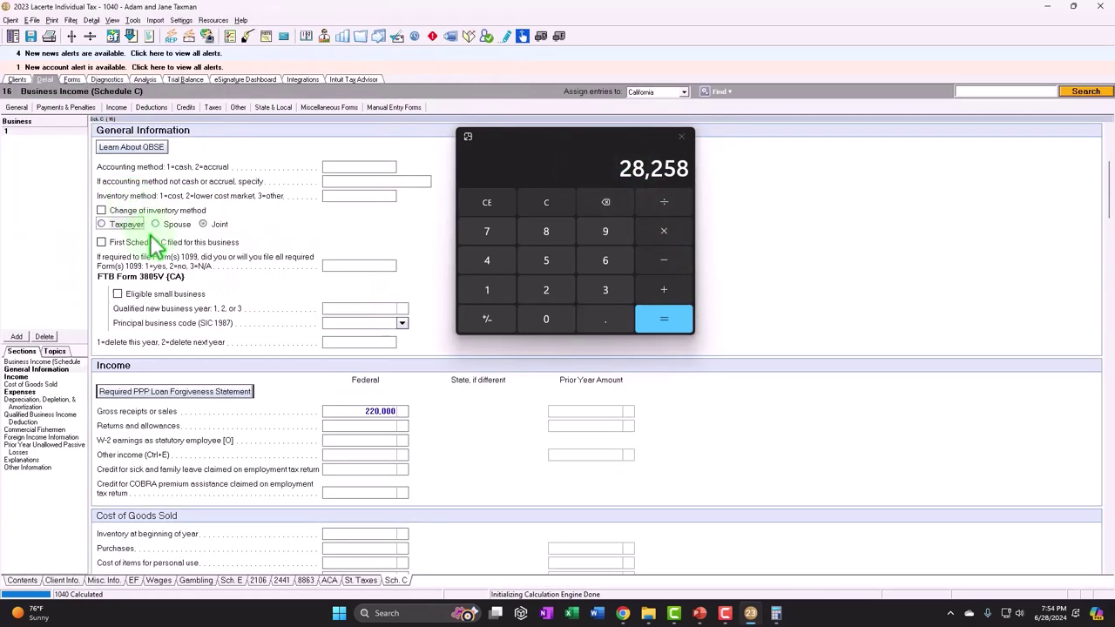
pyautogui.click(102, 224)
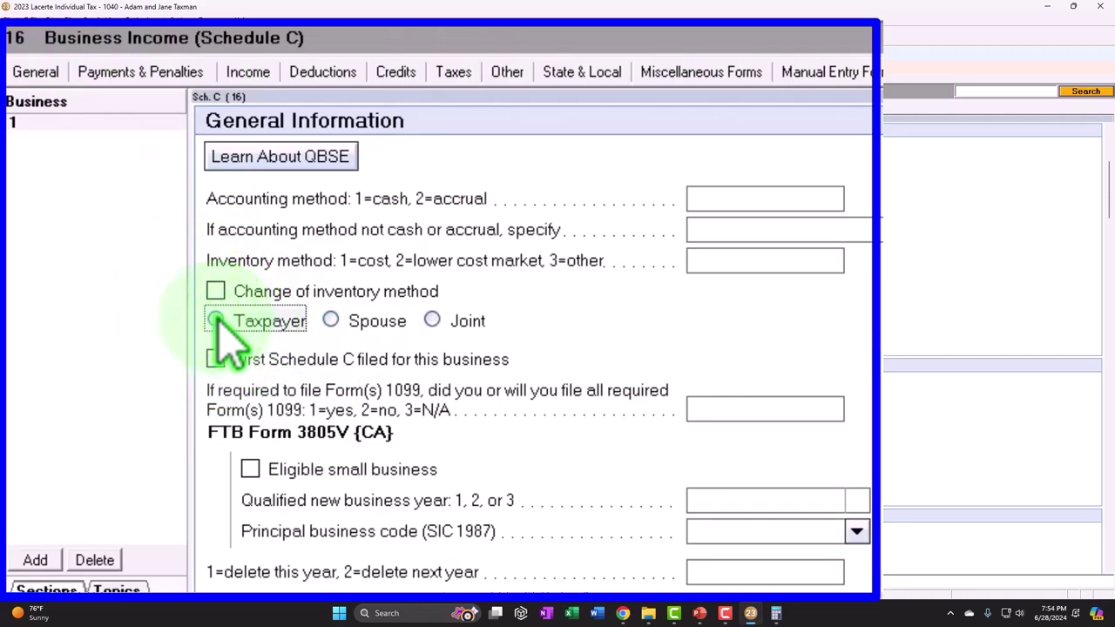
pyautogui.click(71, 79)
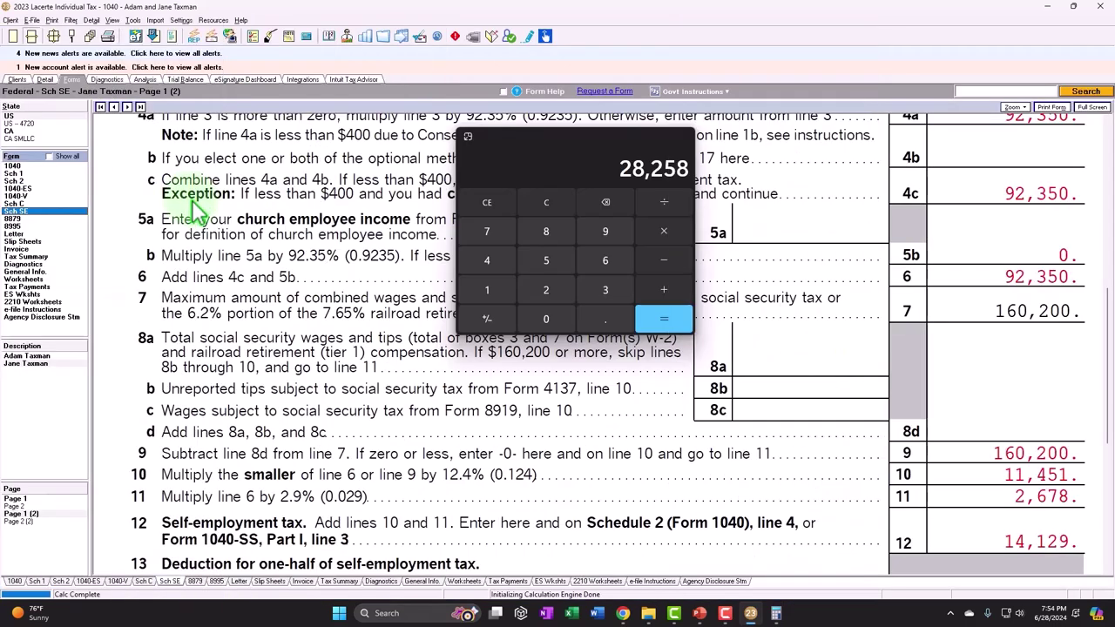
pyautogui.scroll(-10, 191, 235)
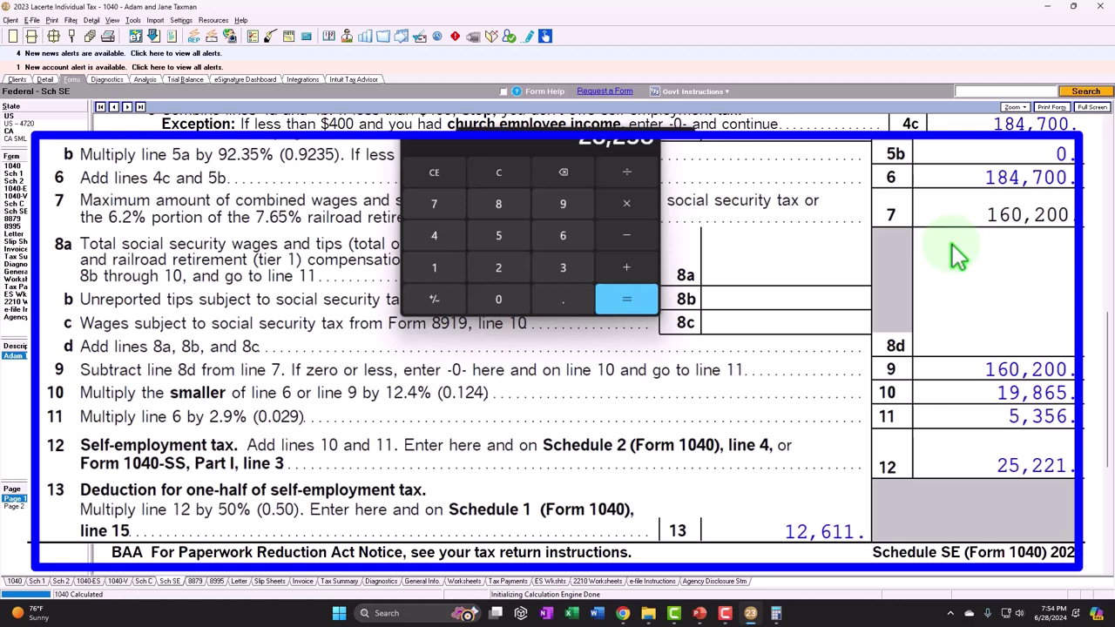
pyautogui.click(775, 613)
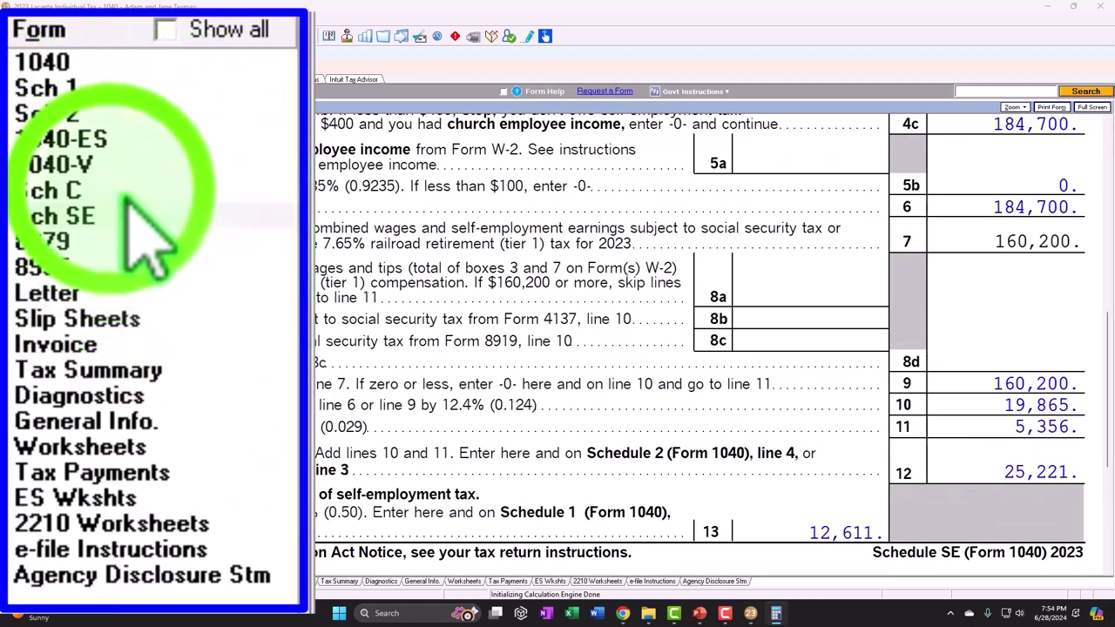
# - Review the Schedule C form, then show all forms and examine the property and QJV section of Schedule E
pyautogui.click(52, 190)
pyautogui.scroll(-10, 424, 334)
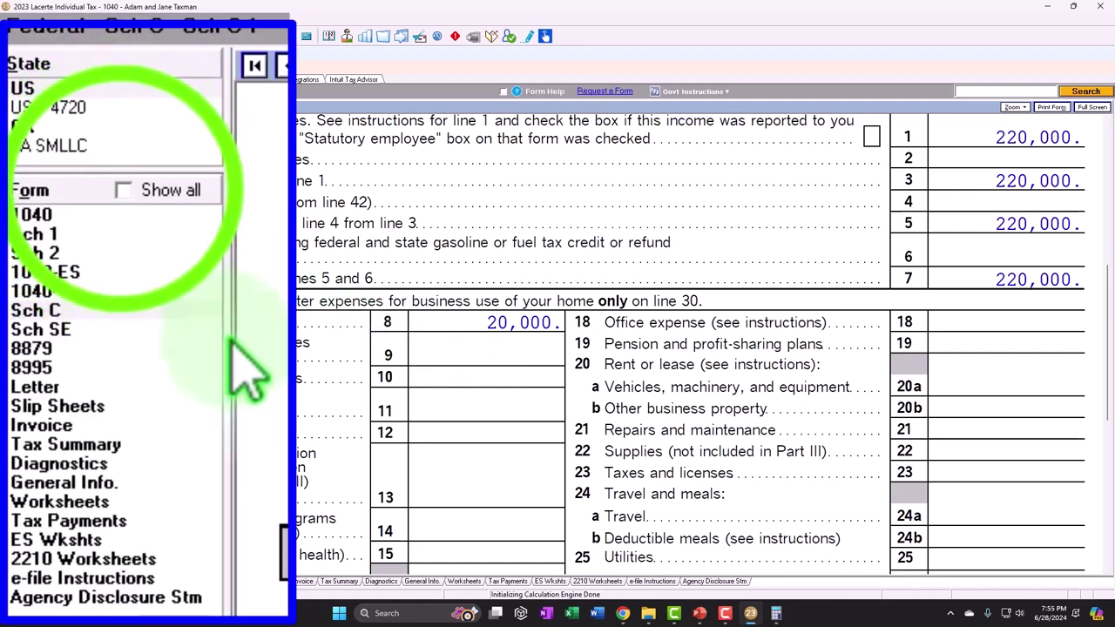
pyautogui.click(122, 190)
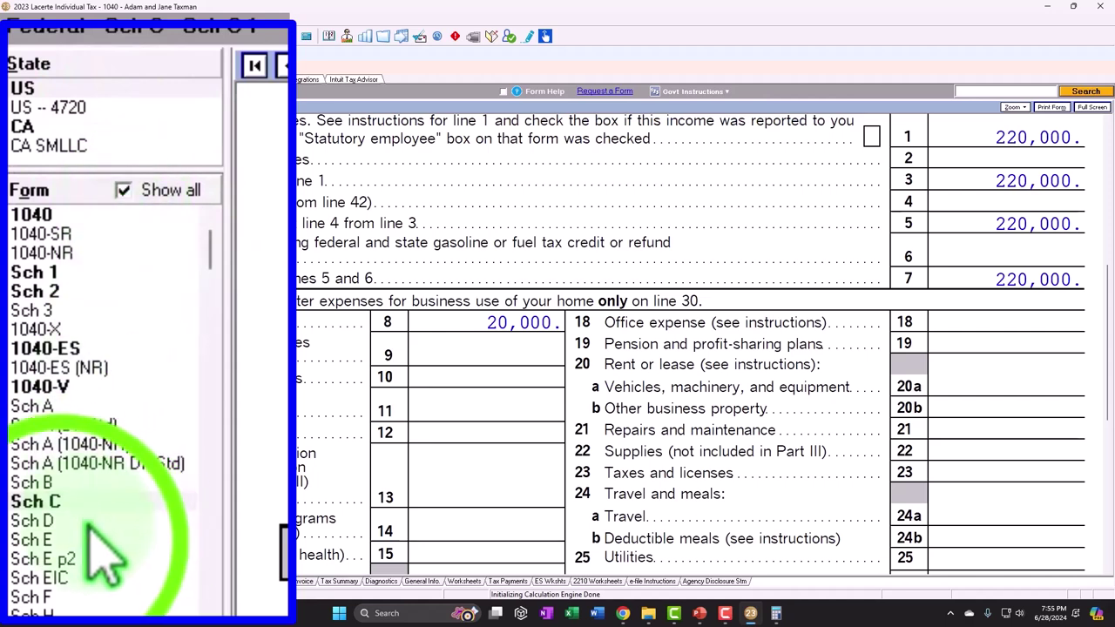
pyautogui.click(65, 545)
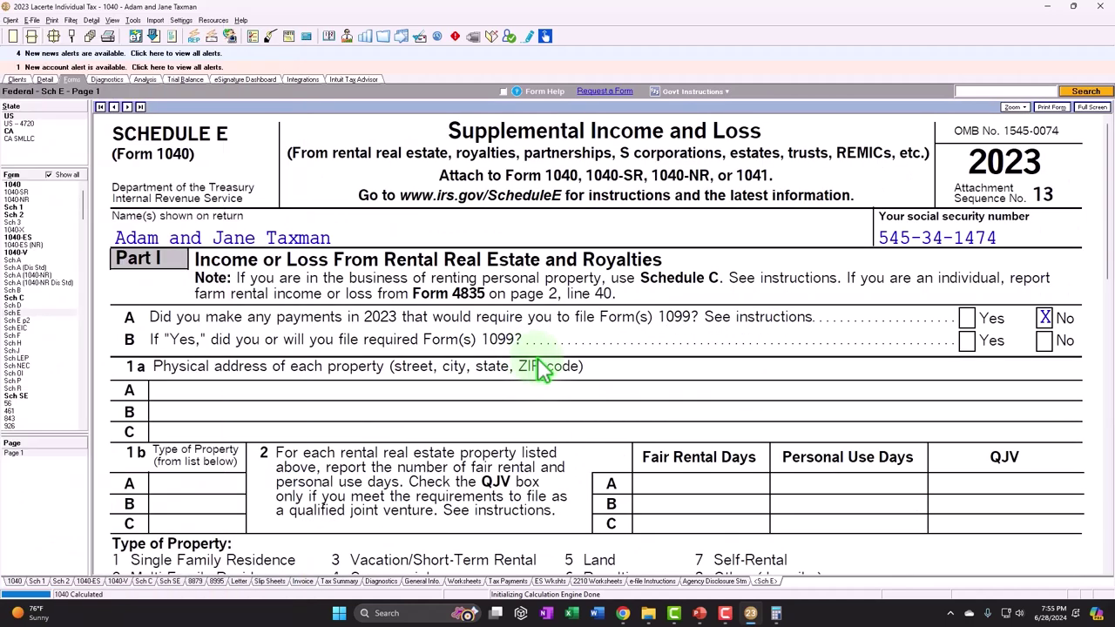
pyautogui.scroll(-2, 540, 367)
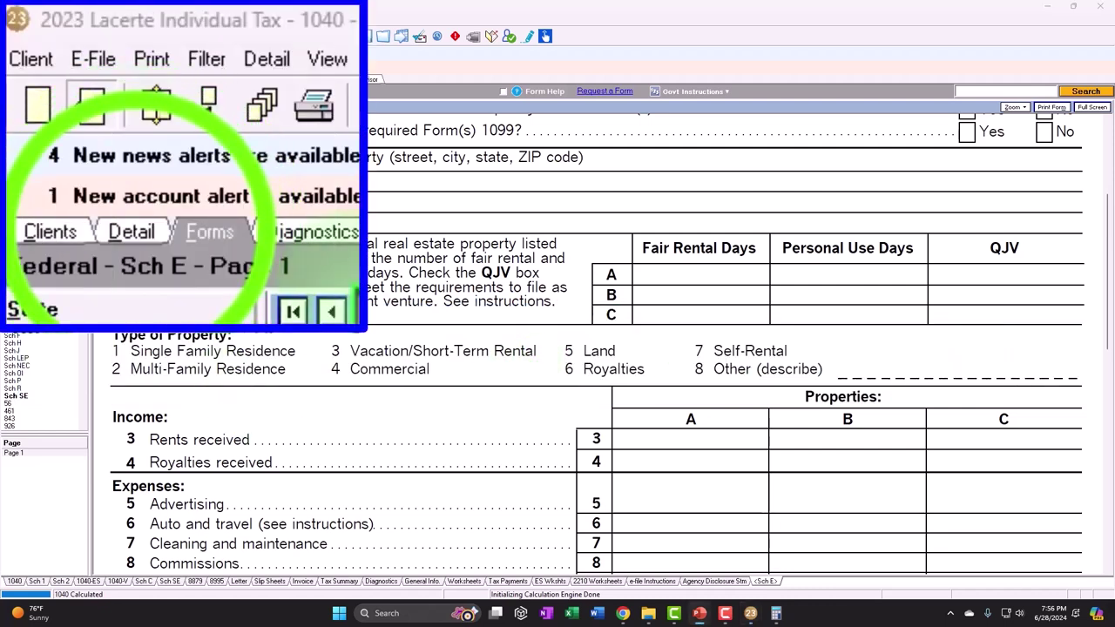
# - Delete the Schedule C business from the return's detail input and open the Schedule E rental and royalty input
pyautogui.click(44, 79)
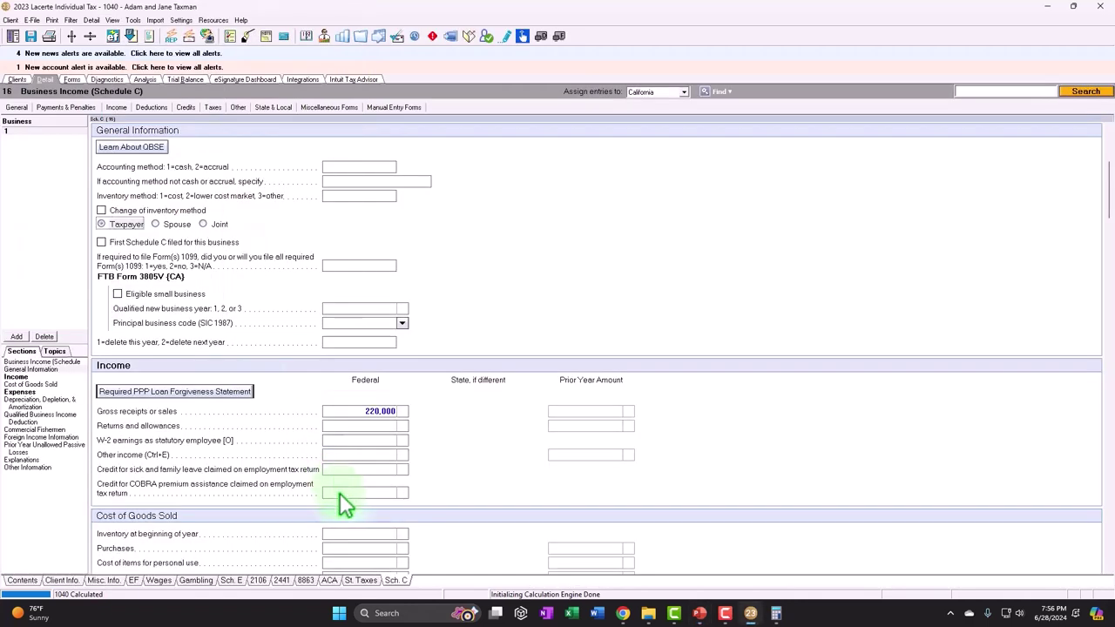
pyautogui.click(228, 580)
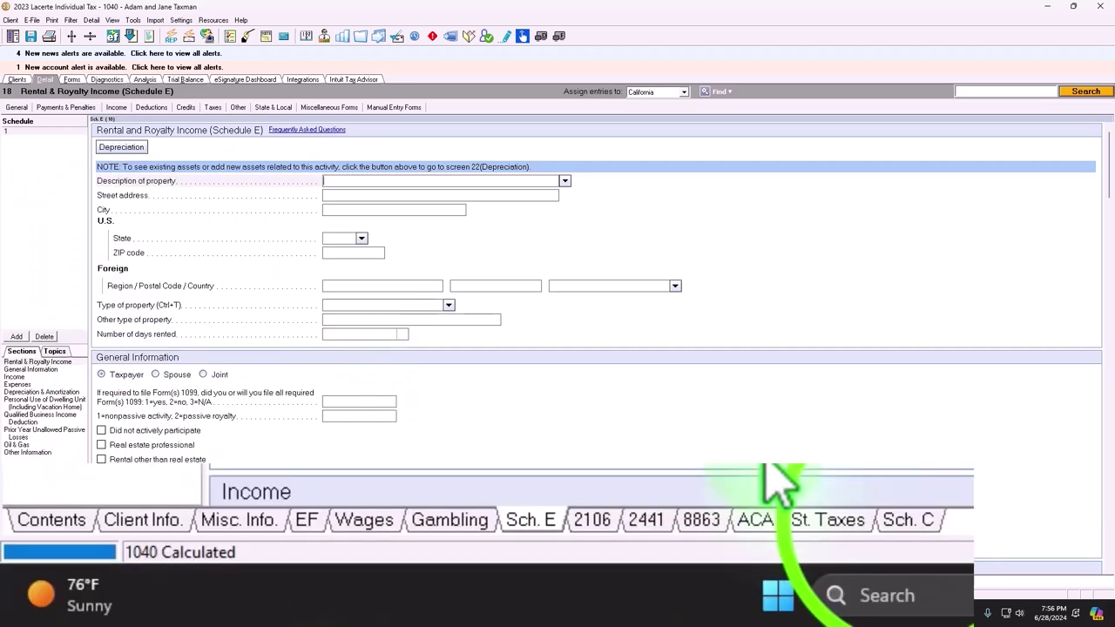
pyautogui.click(395, 580)
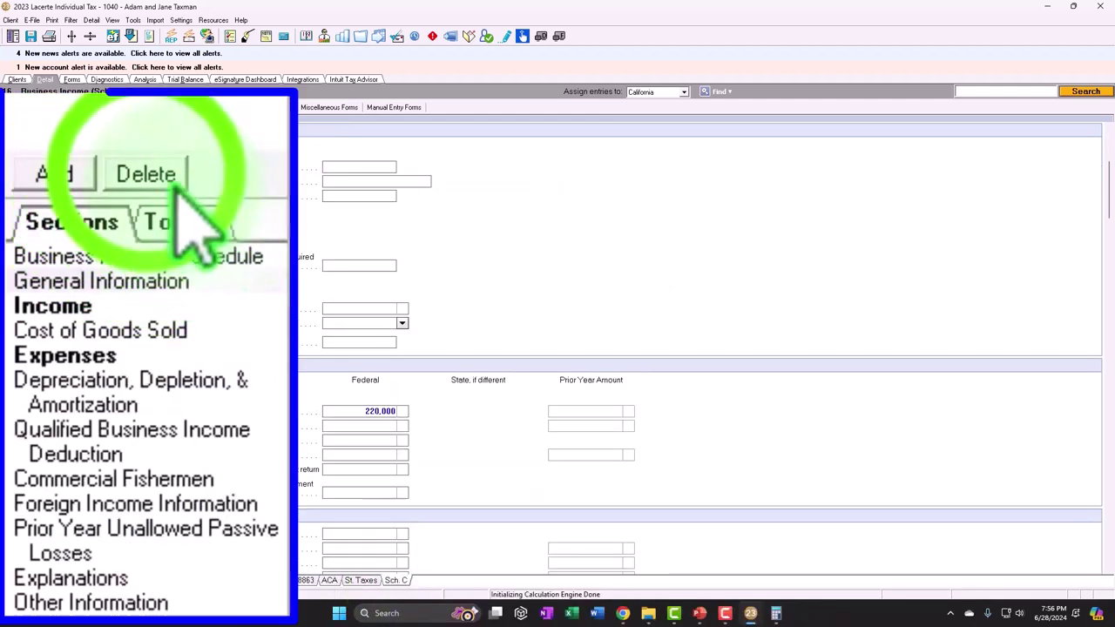
pyautogui.click(43, 337)
pyautogui.click(530, 319)
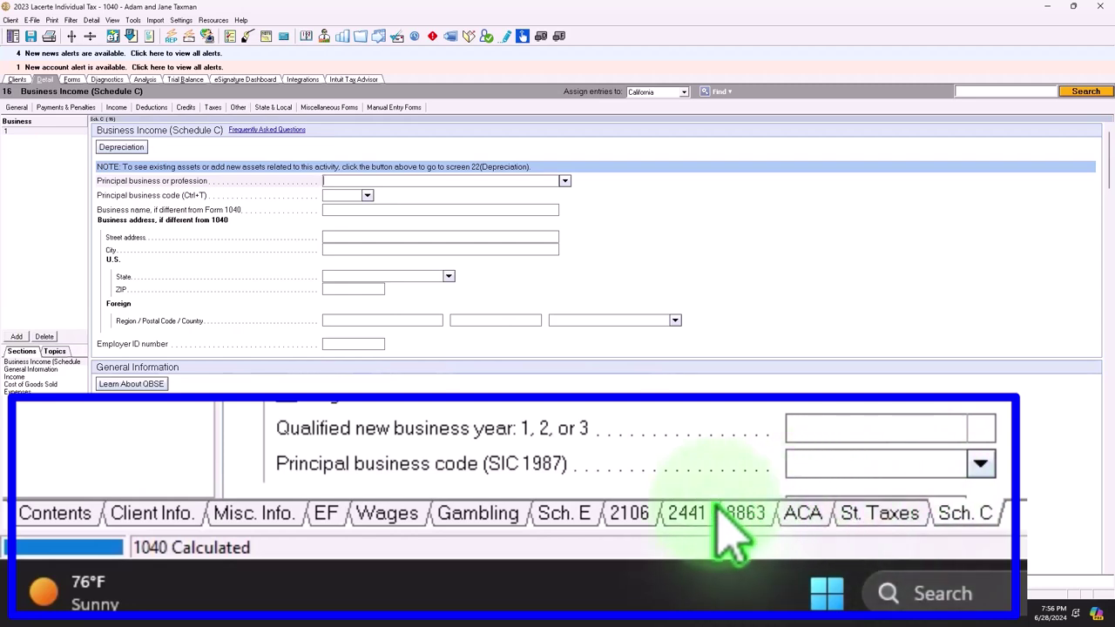
pyautogui.click(233, 580)
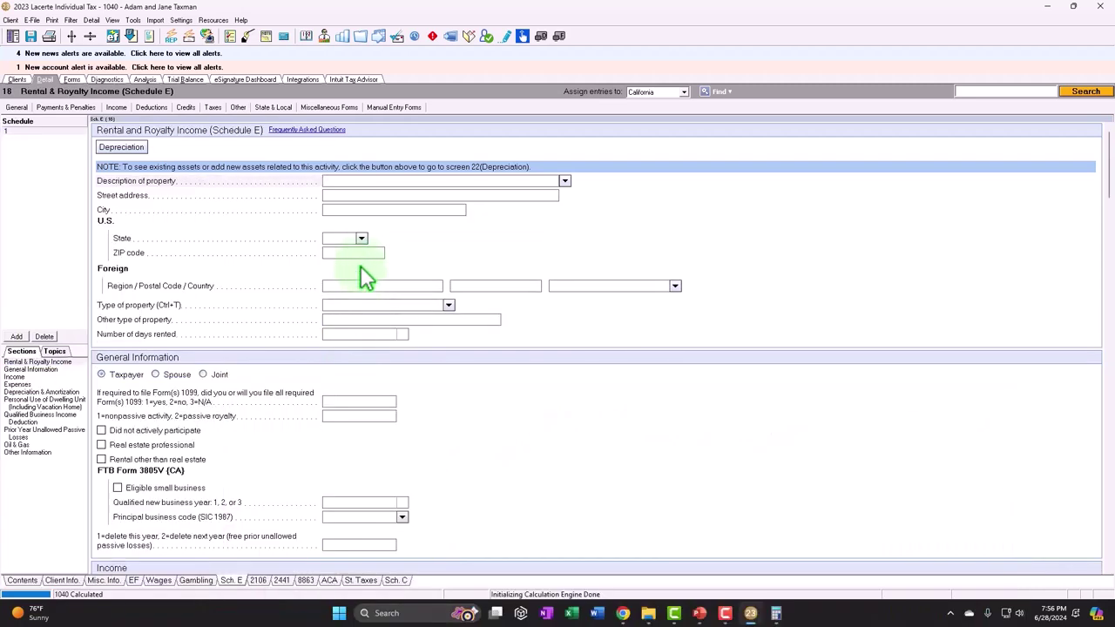
# - Enter 120,000 of rents or royalties received and 20,000 of direct advertising expense for the first Schedule E rental property
pyautogui.scroll(-4, 253, 286)
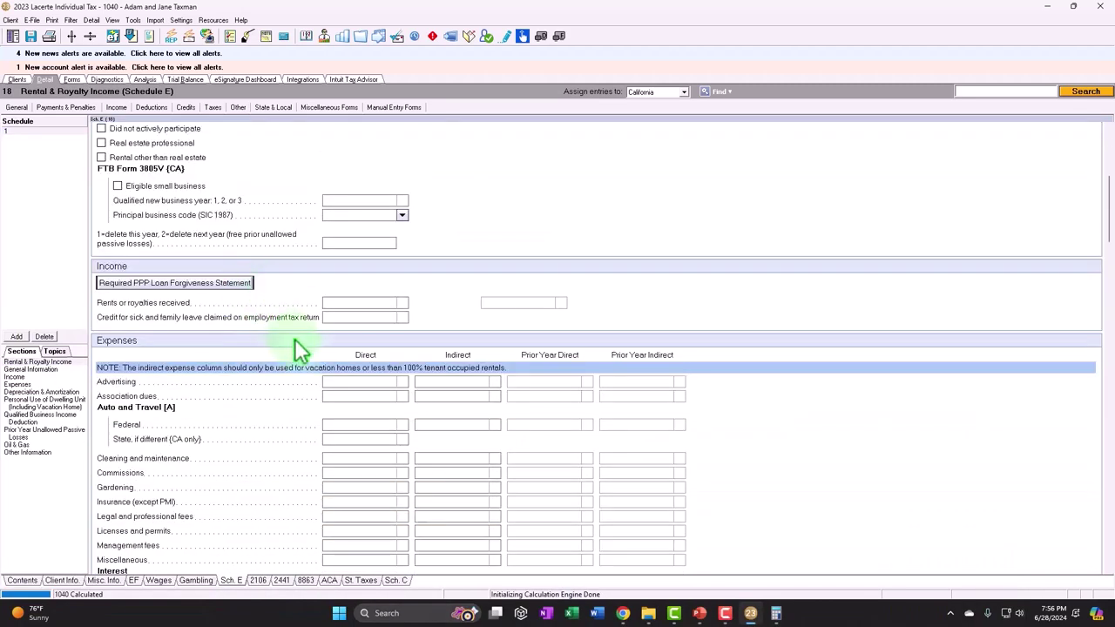
pyautogui.scroll(-1, 300, 351)
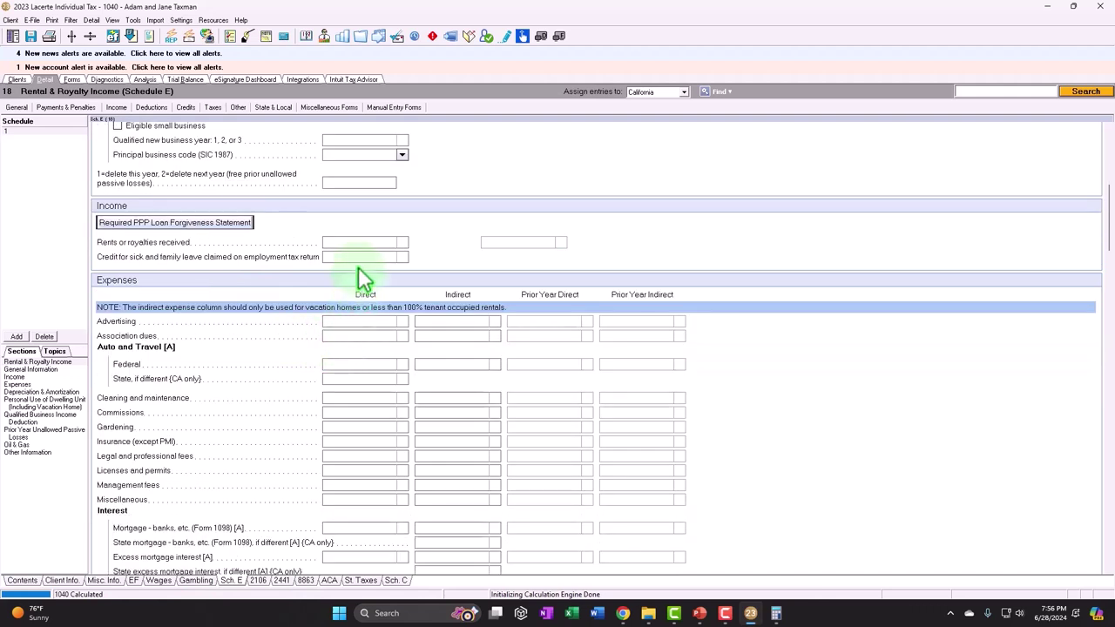
pyautogui.click(660, 302)
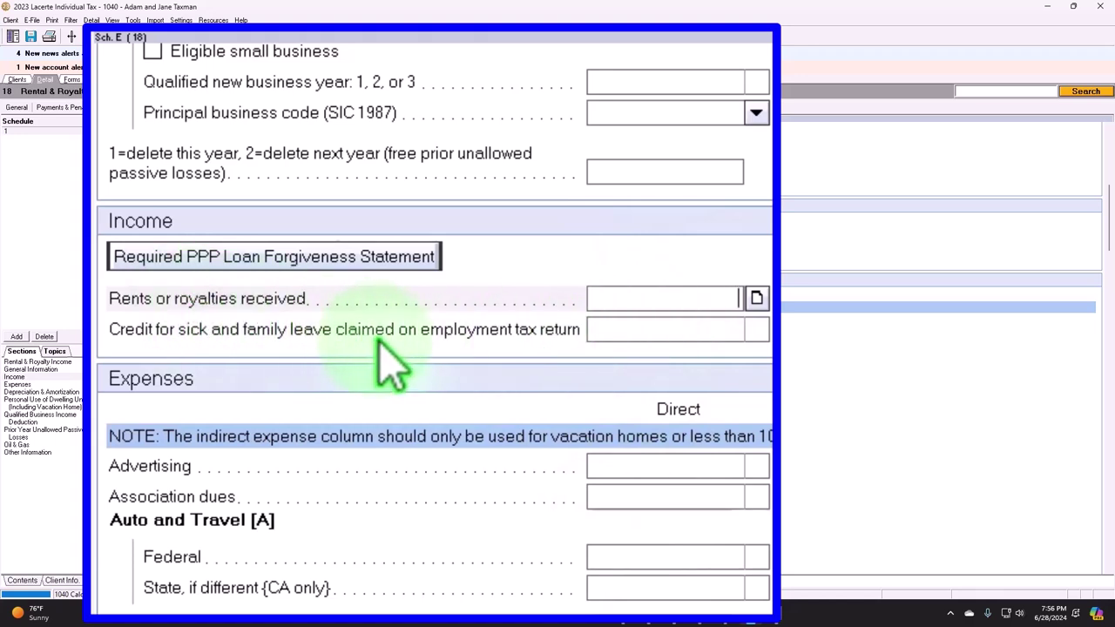
pyautogui.write('120000')
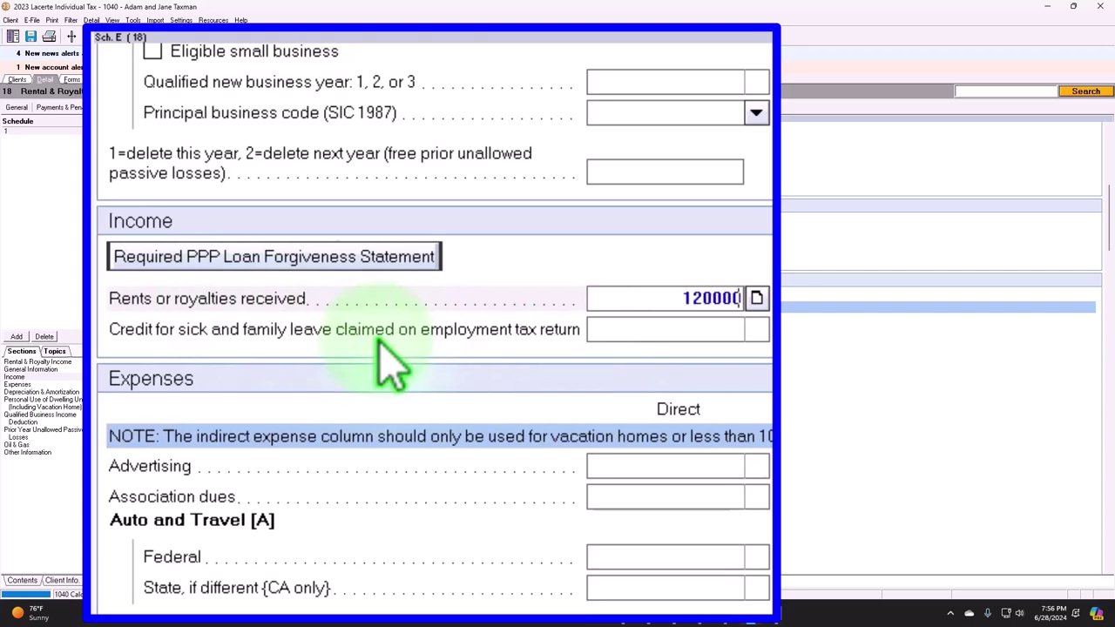
pyautogui.press('Tab')
pyautogui.click(649, 467)
pyautogui.write('20')
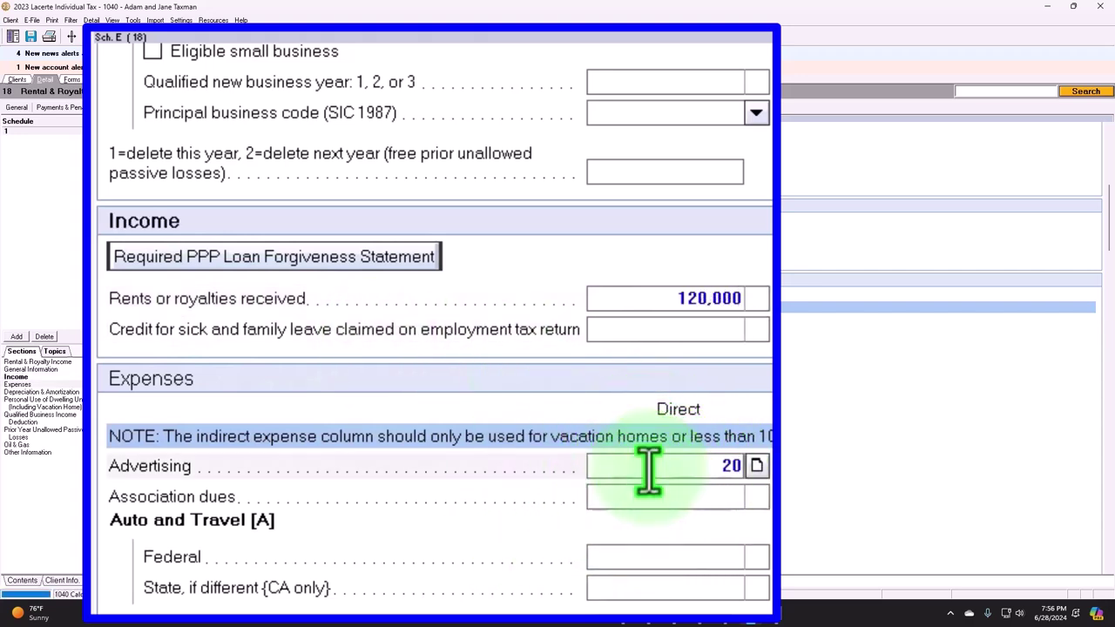
pyautogui.write(',00000')
pyautogui.press('Tab')
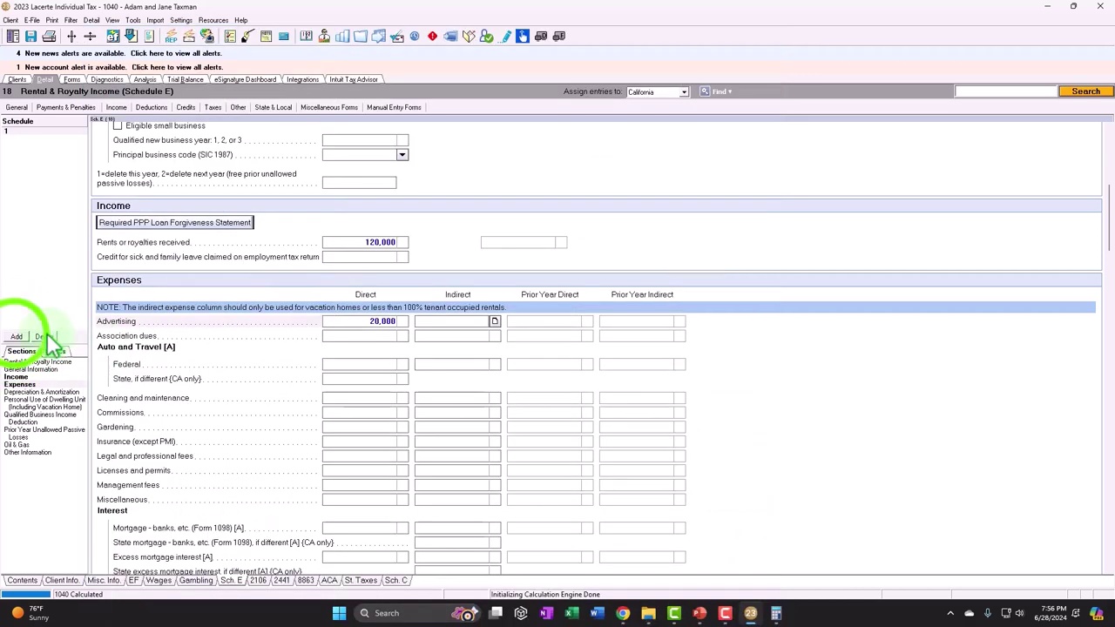
# - Add a second Schedule E rental property with 100,000 of rents or royalties received and 130,000 of direct advertising expense
pyautogui.click(16, 336)
pyautogui.scroll(-5, 317, 344)
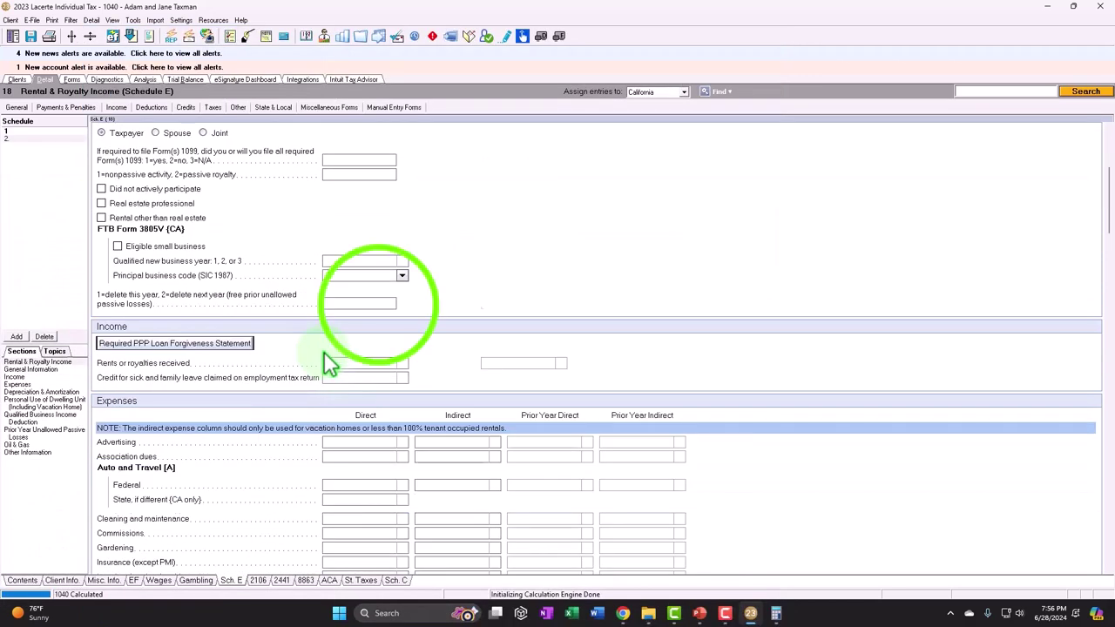
pyautogui.click(376, 305)
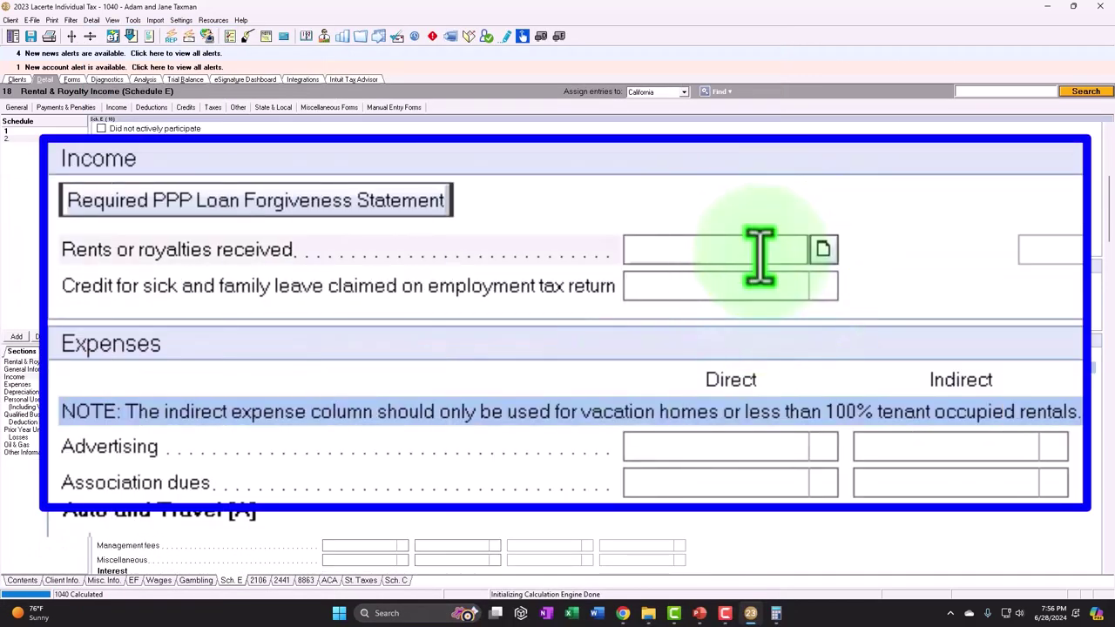
pyautogui.write('10000')
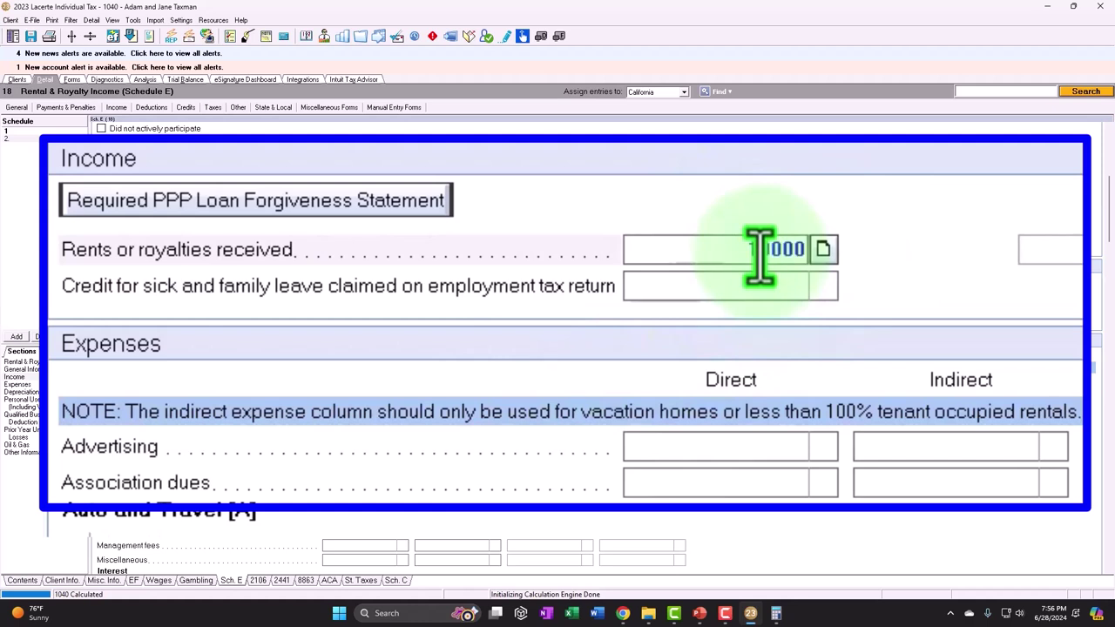
pyautogui.press('Tab')
pyautogui.click(740, 448)
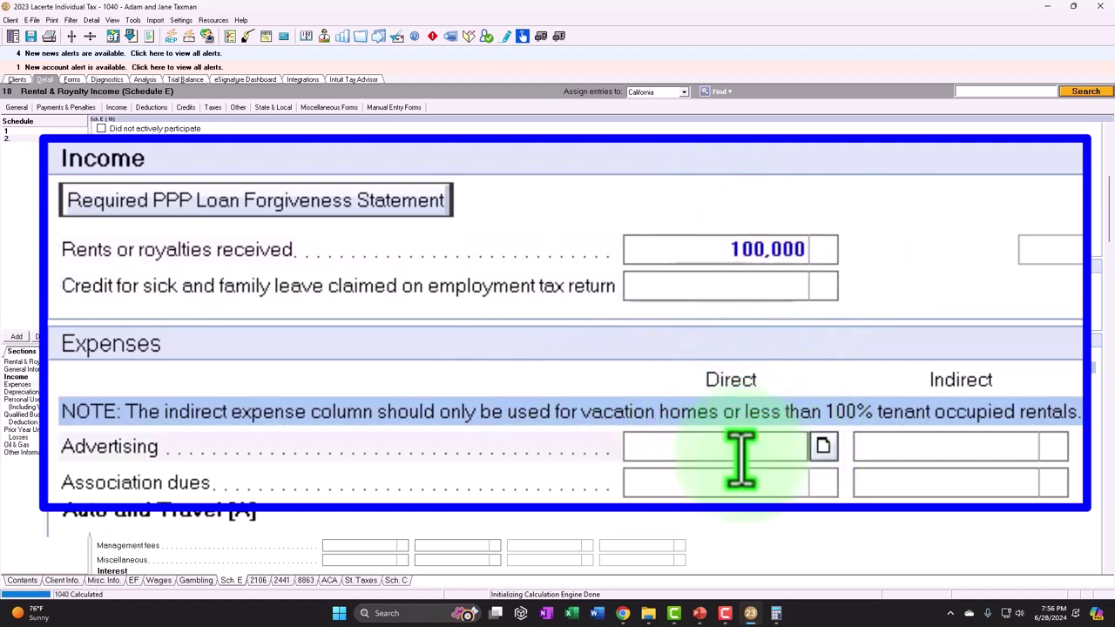
pyautogui.write('130,0')
pyautogui.write('00')
pyautogui.press('Tab')
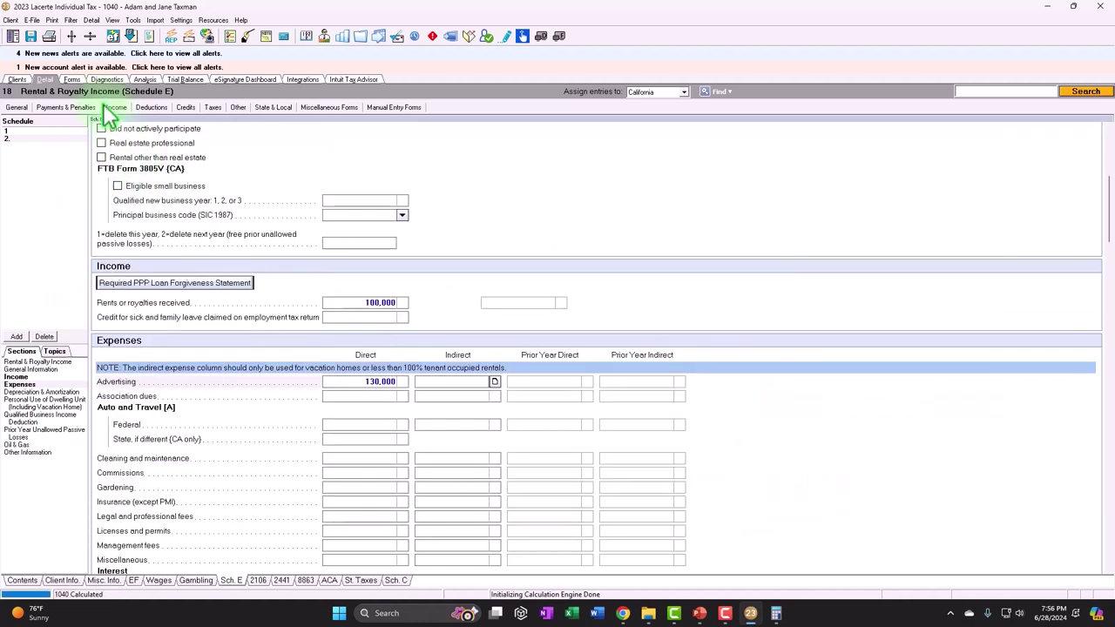
# - Open the Schedule E form and review both properties' rents, expenses, deductible loss and the combined rental income or loss on line 26
pyautogui.click(72, 79)
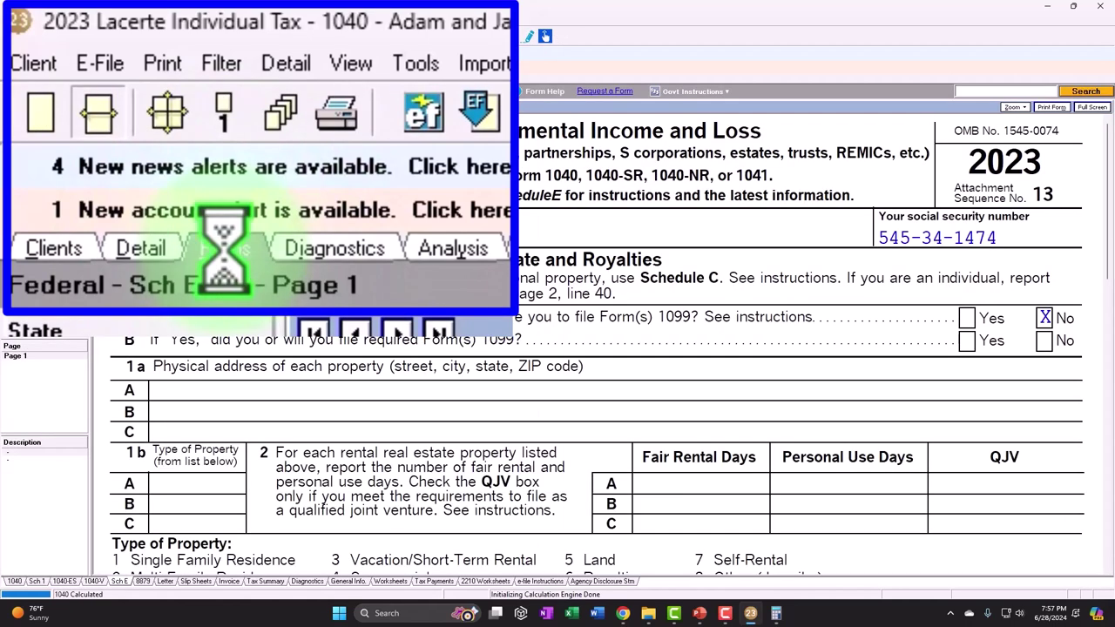
pyautogui.scroll(-8, 514, 283)
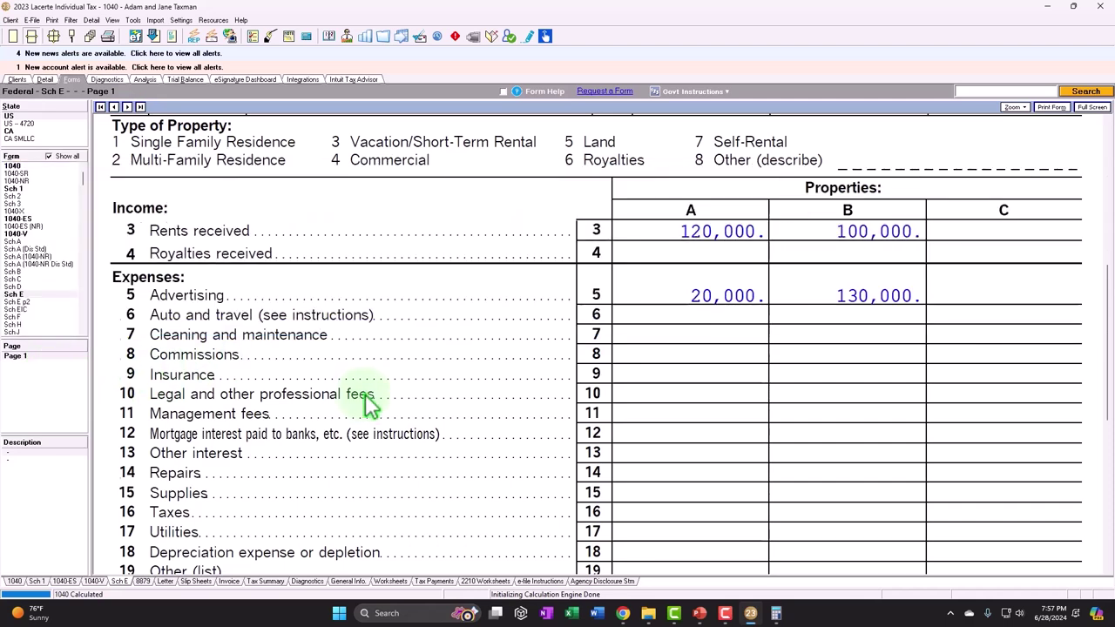
pyautogui.scroll(-4, 365, 394)
pyautogui.scroll(-1, 370, 405)
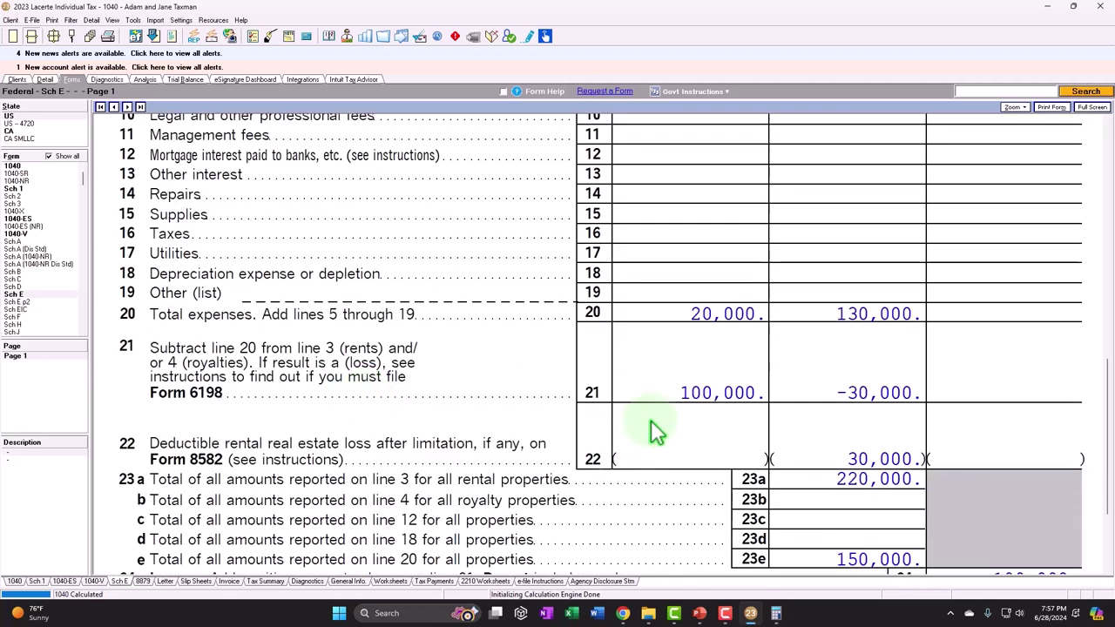
pyautogui.scroll(-1, 842, 387)
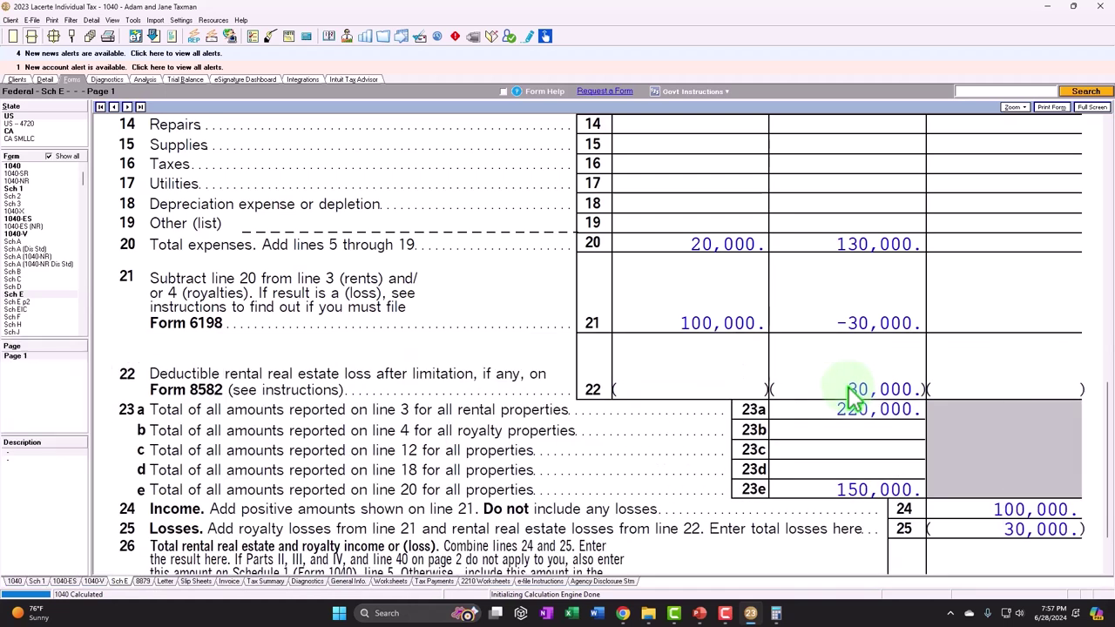
pyautogui.scroll(-1, 854, 396)
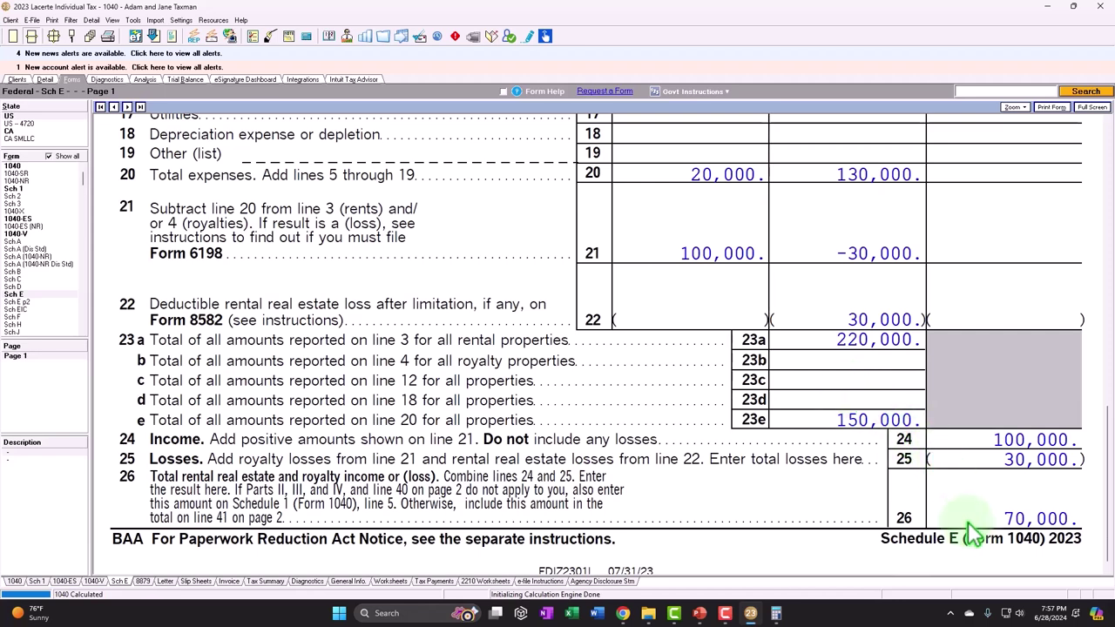